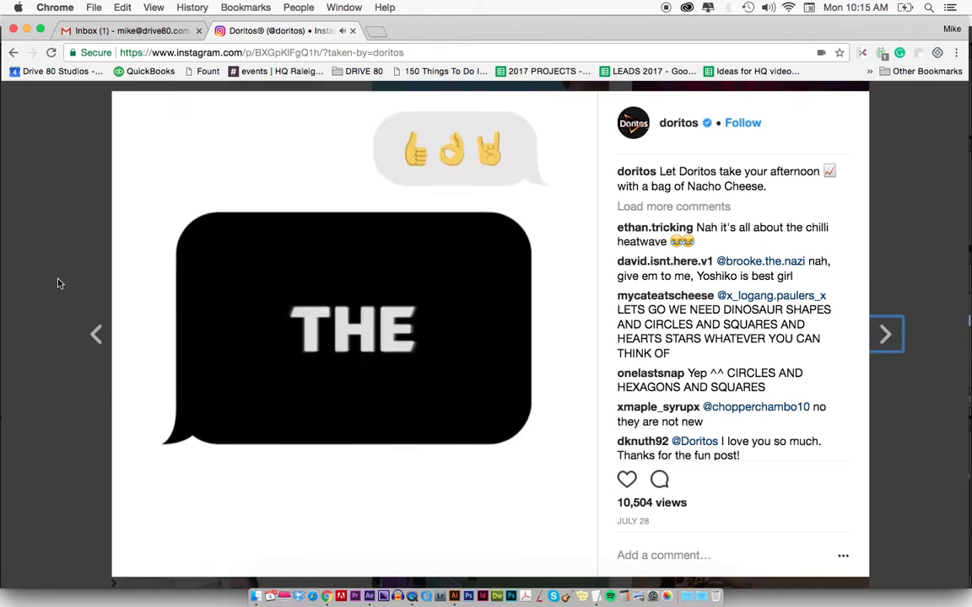
Close the open Doritos video post and look through the profile's post grid for the chat-bubble videos.
left_click(36, 283)
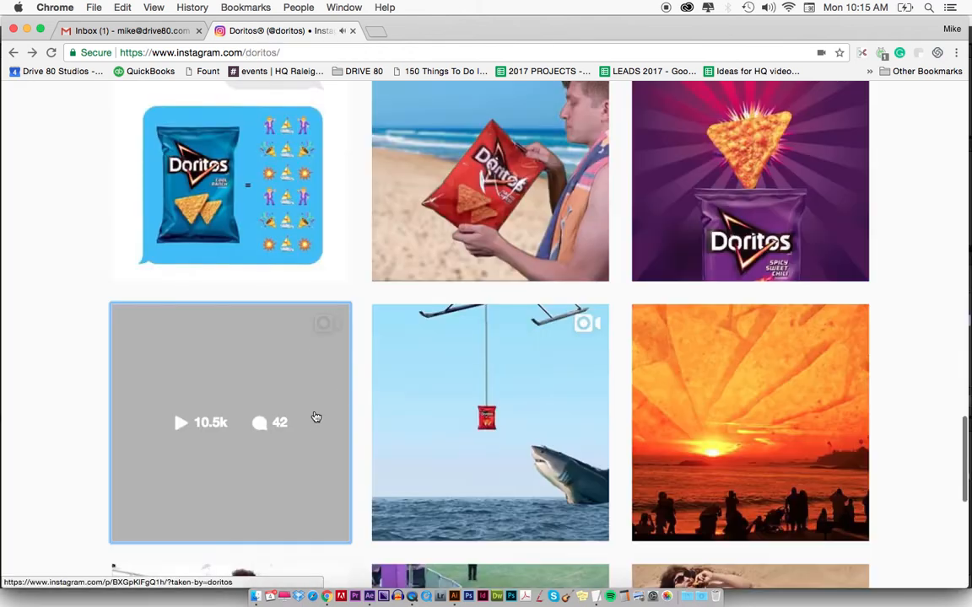
scroll(289, 383, "down", 2)
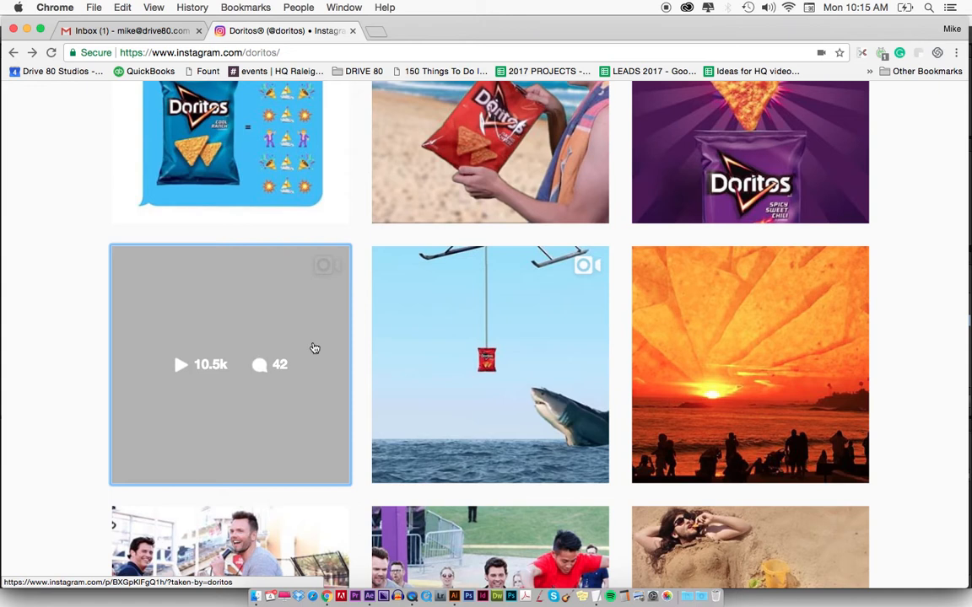
scroll(303, 348, "up", 1)
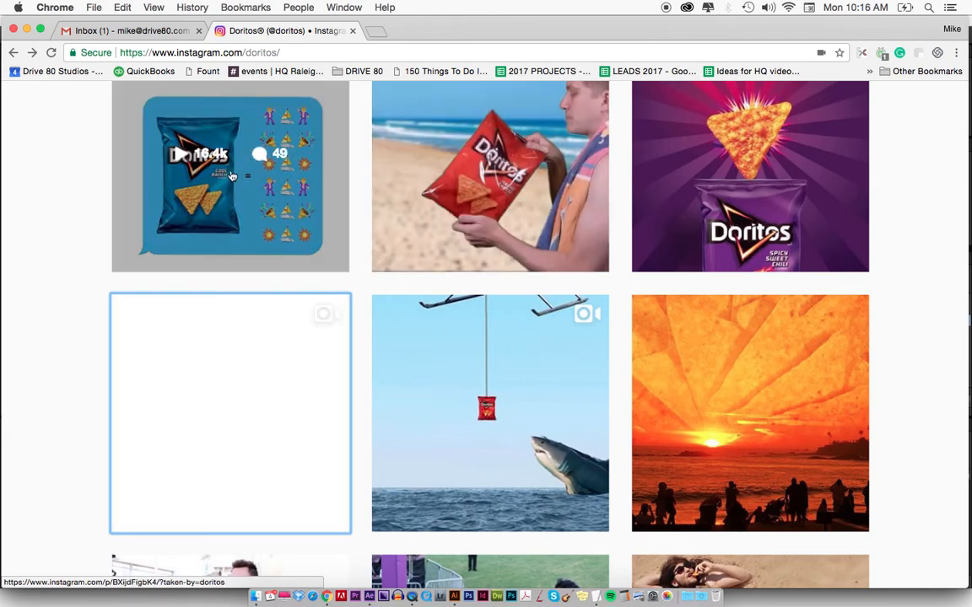
scroll(244, 351, "down", 3)
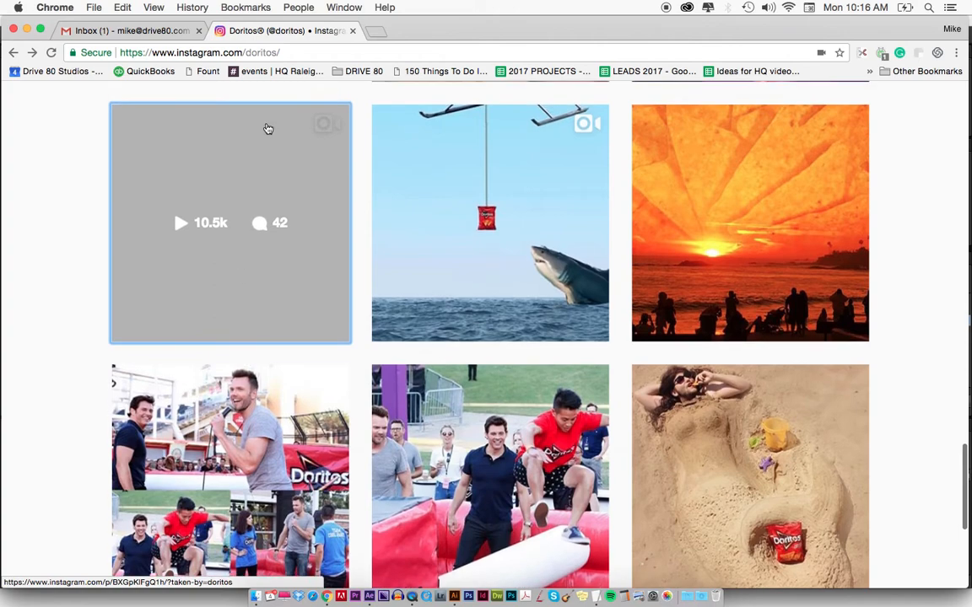
scroll(770, 227, "up", 10)
scroll(805, 230, "down", 5)
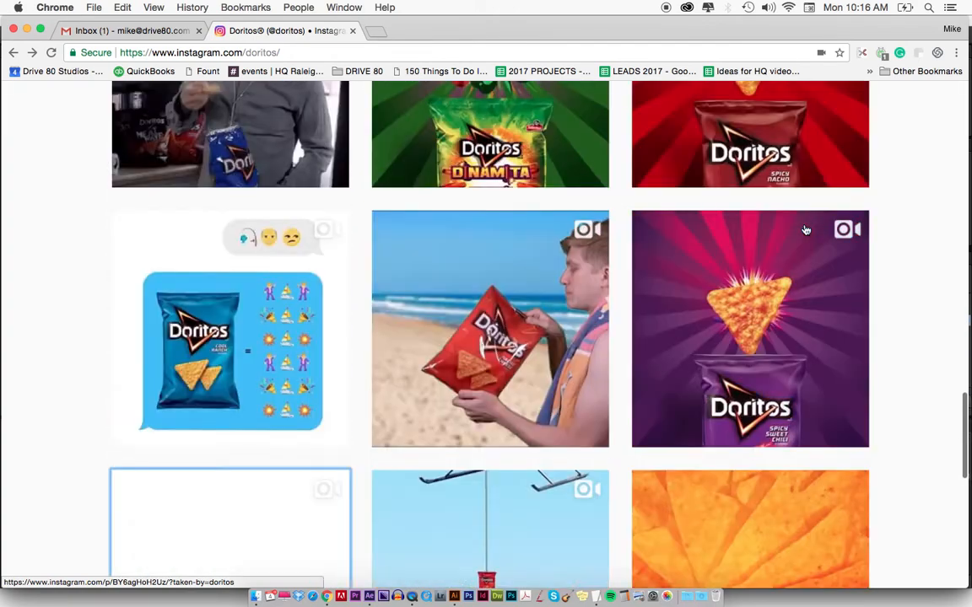
scroll(805, 230, "down", 7)
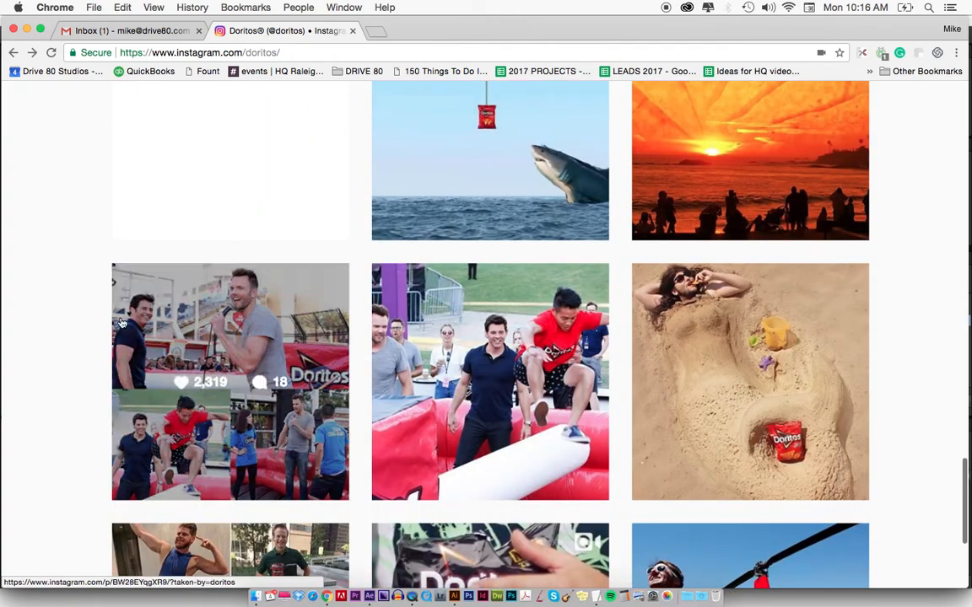
scroll(121, 323, "up", 4)
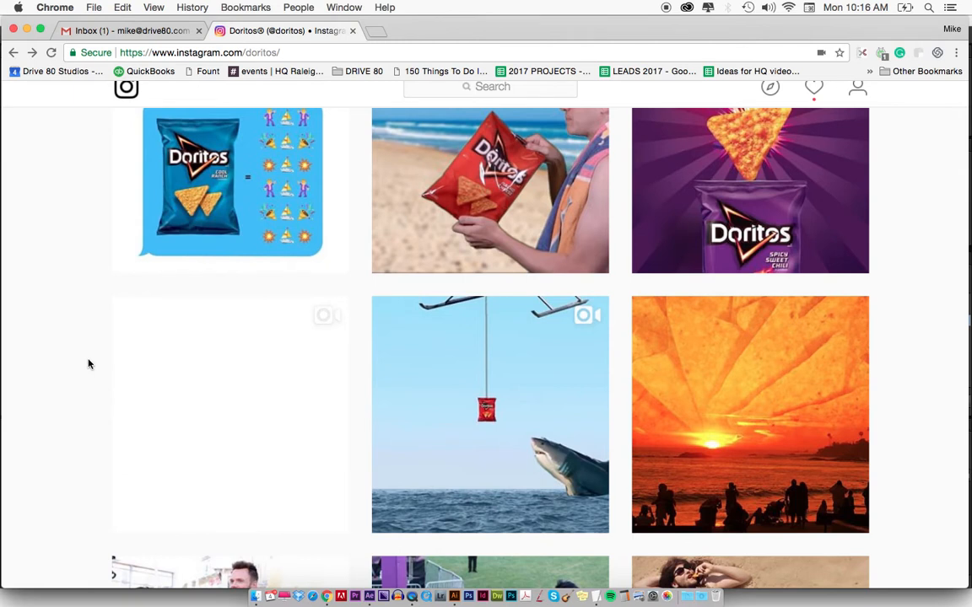
Switch to After Effects and examine the small and large bubble layers in the doritos_bubbles composition.
key("super+Tab")
key("super+Tab")
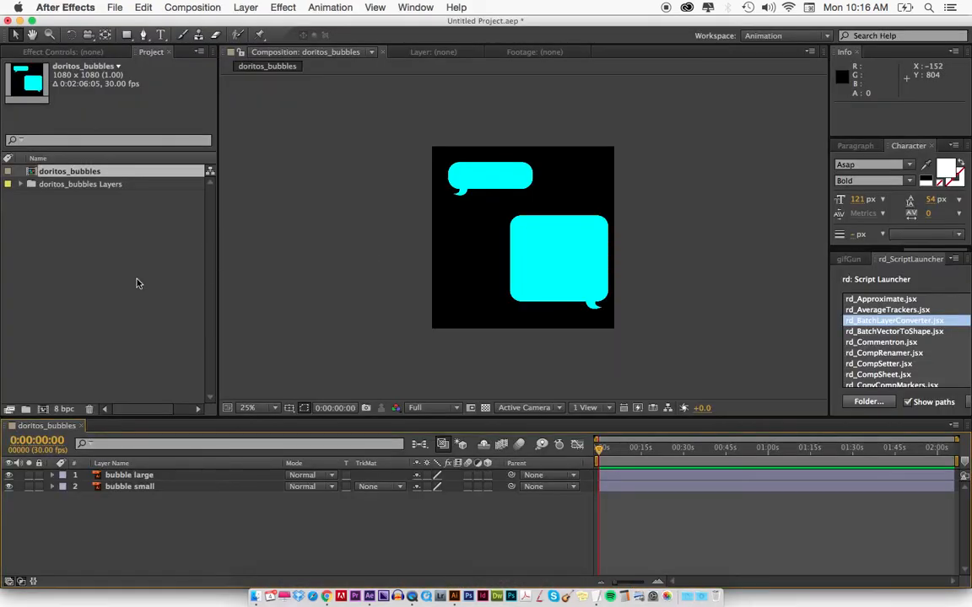
left_click(139, 284)
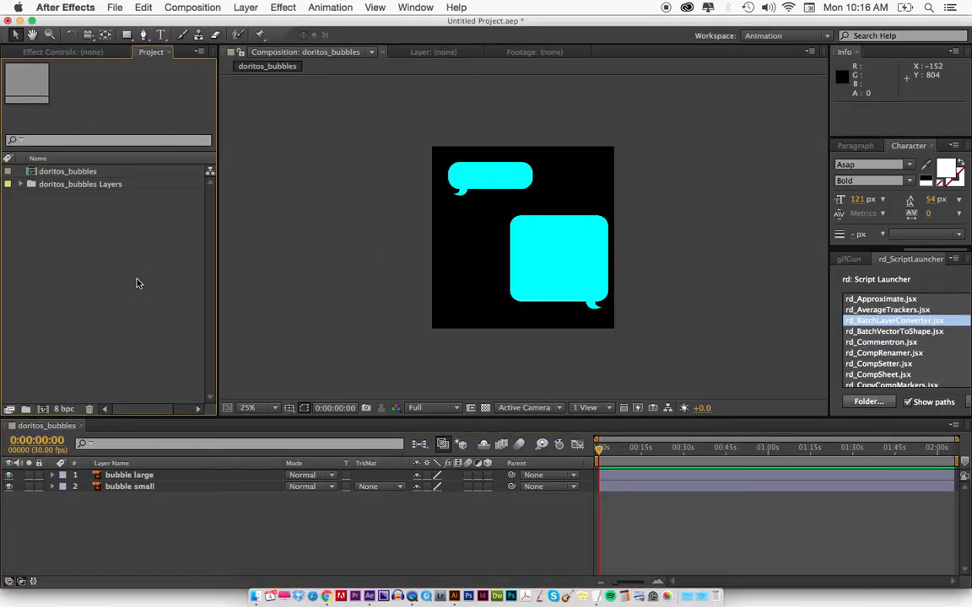
left_click(502, 182)
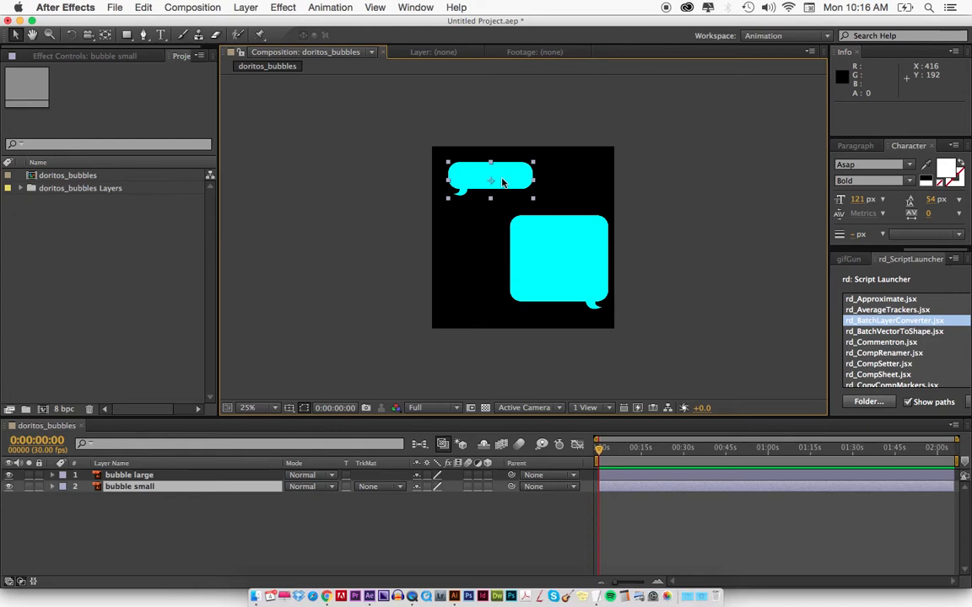
left_click(533, 242)
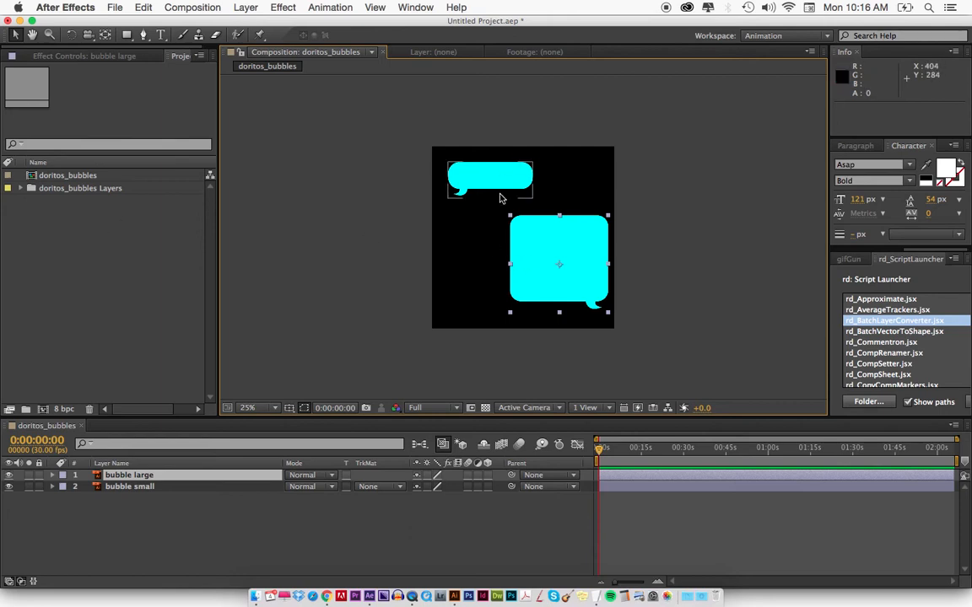
left_click(414, 245)
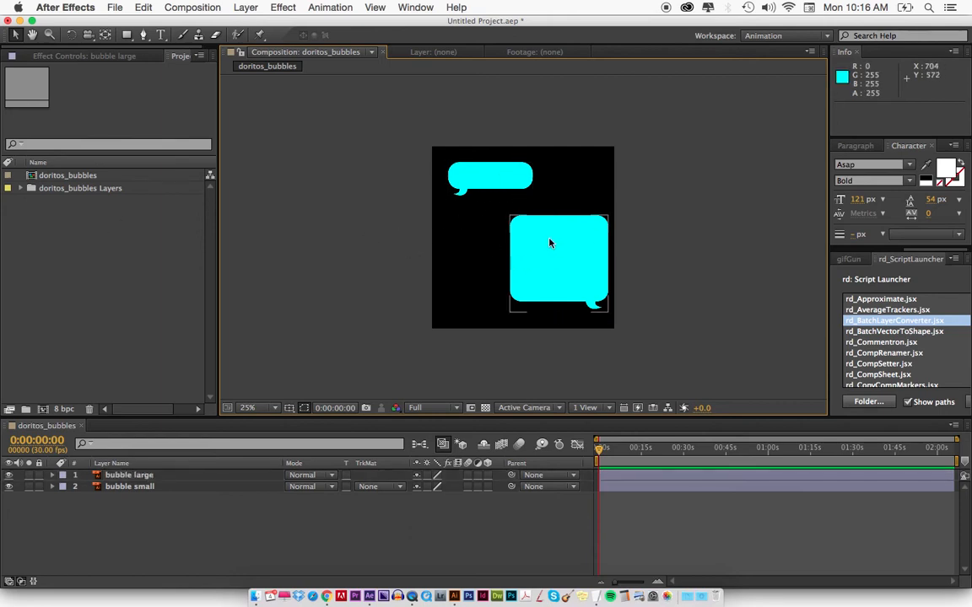
left_click(489, 178)
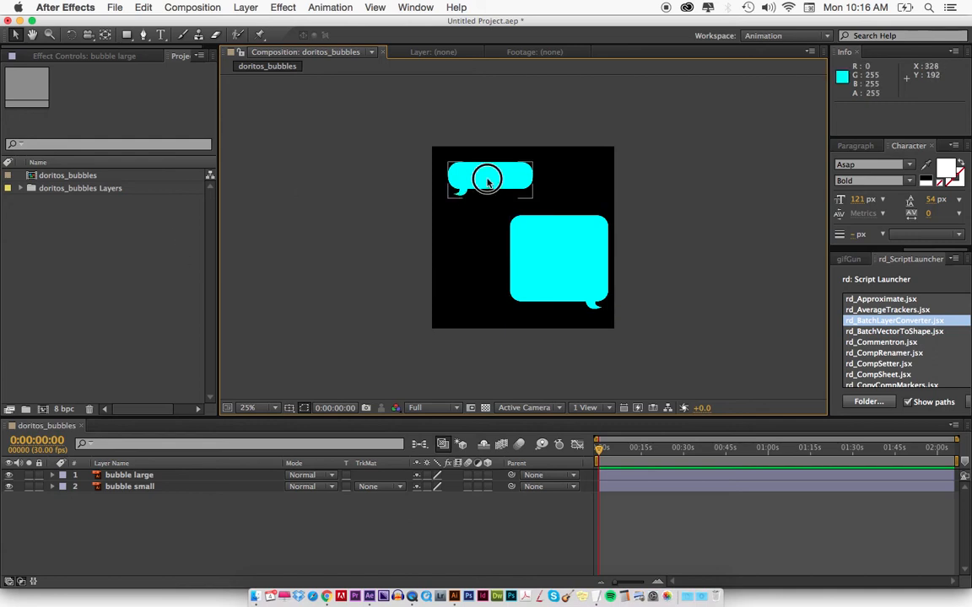
left_click(557, 273)
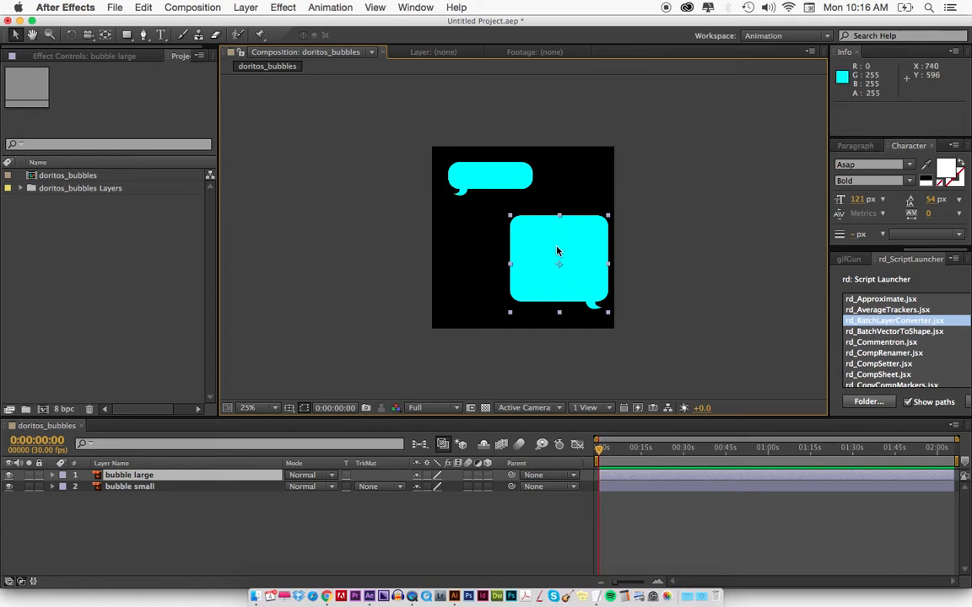
left_click(533, 165)
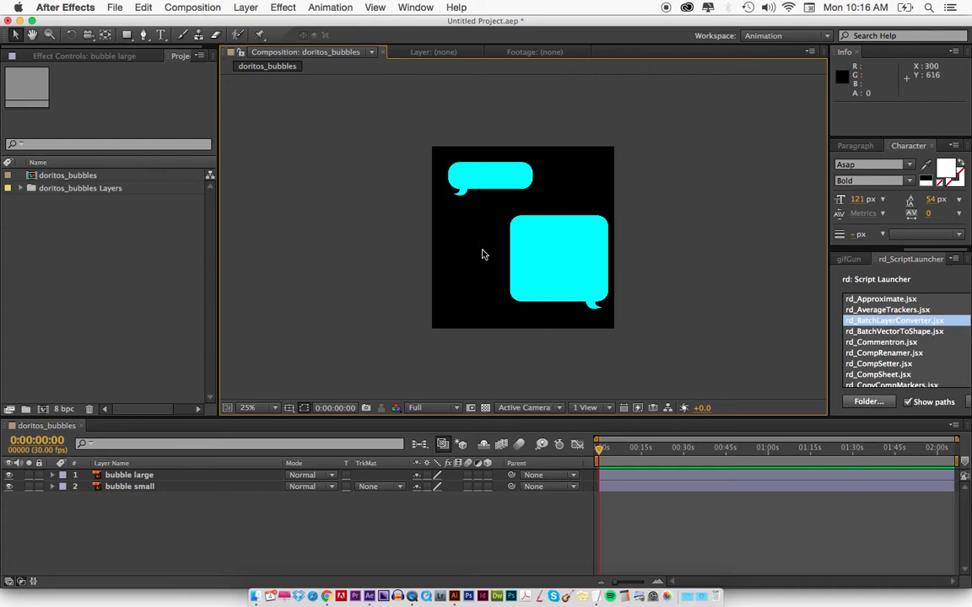
Set the doritos_bubbles composition's height to 2500 px.
key("super+k")
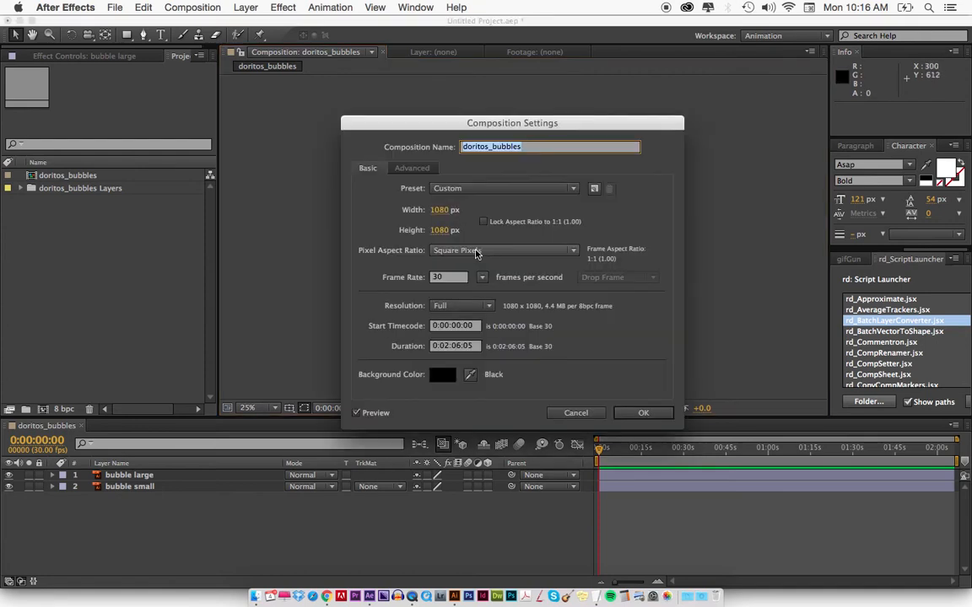
left_click(440, 231)
type("2")
type("920")
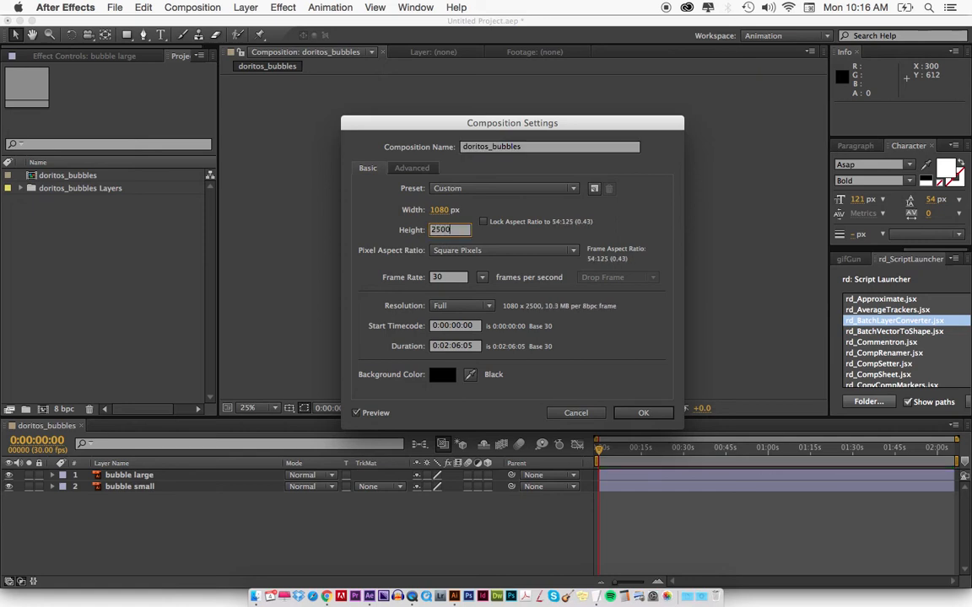
key("Return")
Duplicate the small bubble and place the copy directly above the original.
left_click(512, 180)
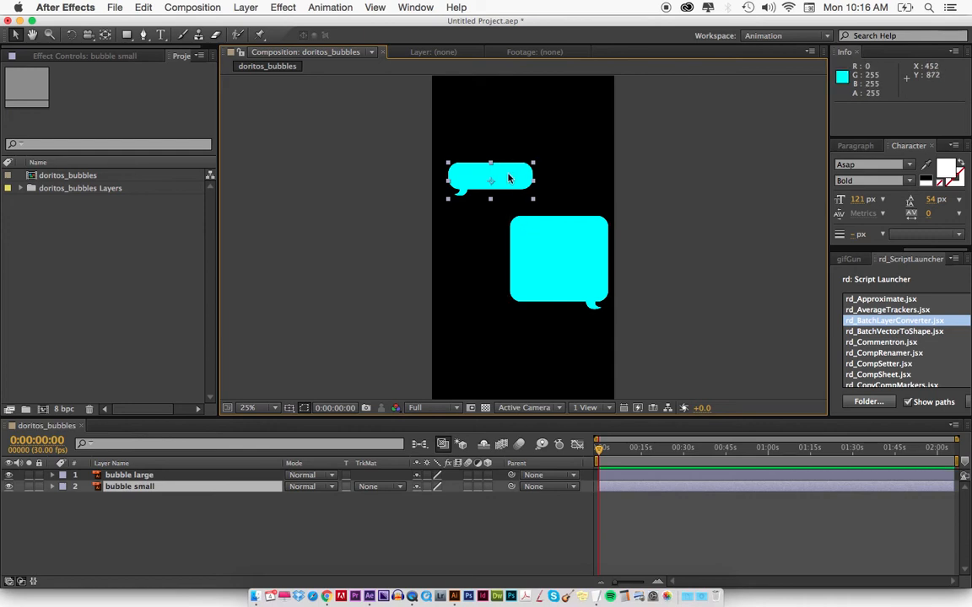
key("super+d")
left_click_drag(499, 175, 509, 133)
left_click(401, 166)
Duplicate the uppermost small bubble and place the copy about 1196 px lower, beneath the large bubble.
scroll(540, 279, "down", 2)
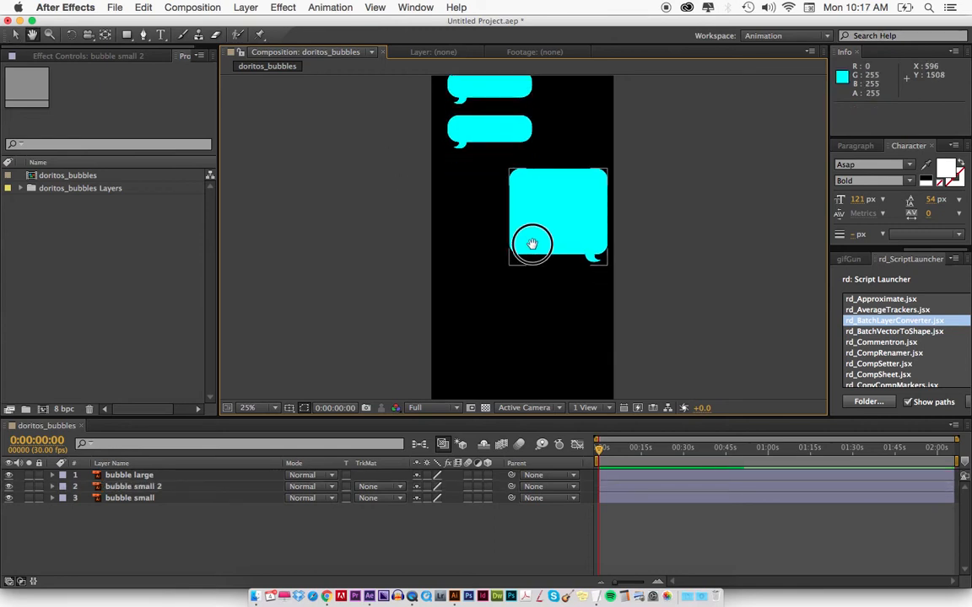
left_click(499, 90)
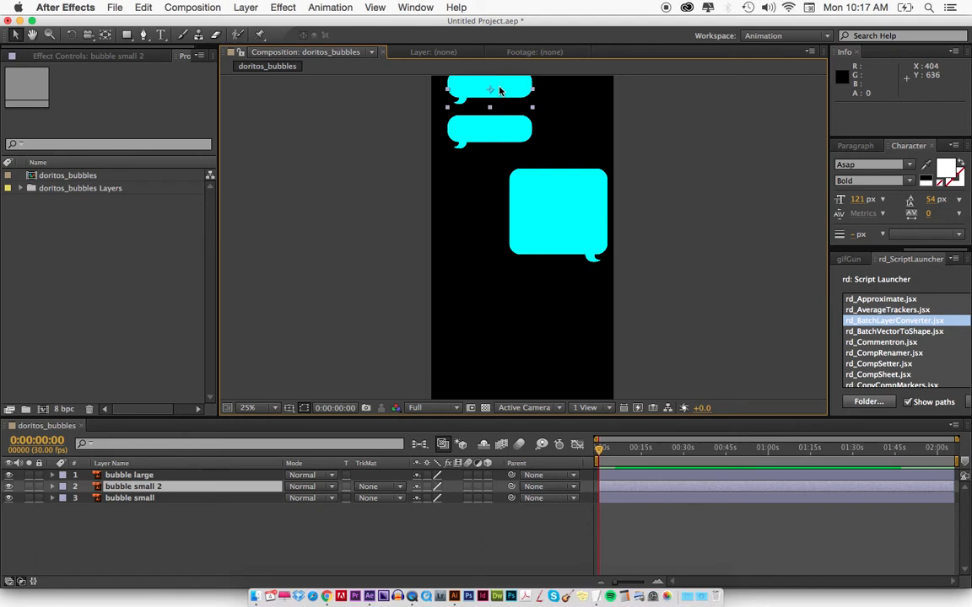
key("super+d")
left_click_drag(500, 91, 494, 296)
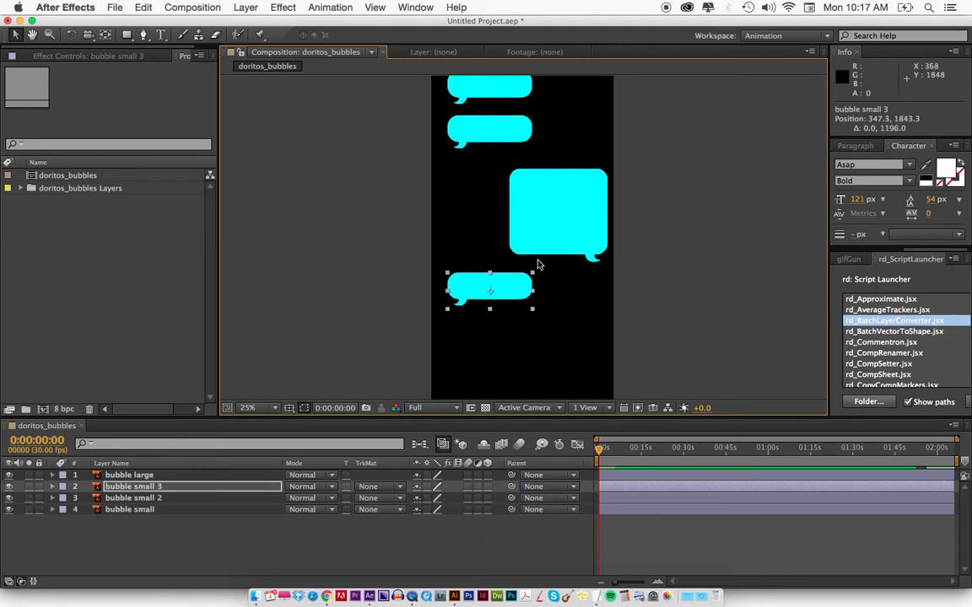
Duplicate the large bubble and place the copy about 900 px lower, beneath the lowest small bubble.
left_click(552, 207)
scroll(565, 211, "down", 1)
key("super+d")
left_click_drag(572, 189, 573, 340)
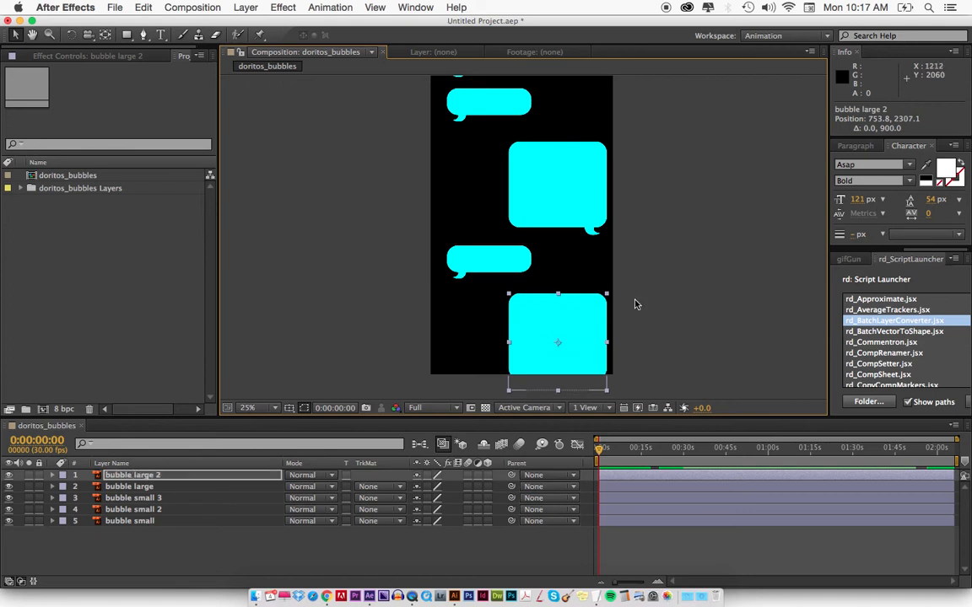
Move all five bubbles up together by about 288 px so the whole stack fits in the composition.
key("comma")
left_click_drag(660, 238, 631, 274)
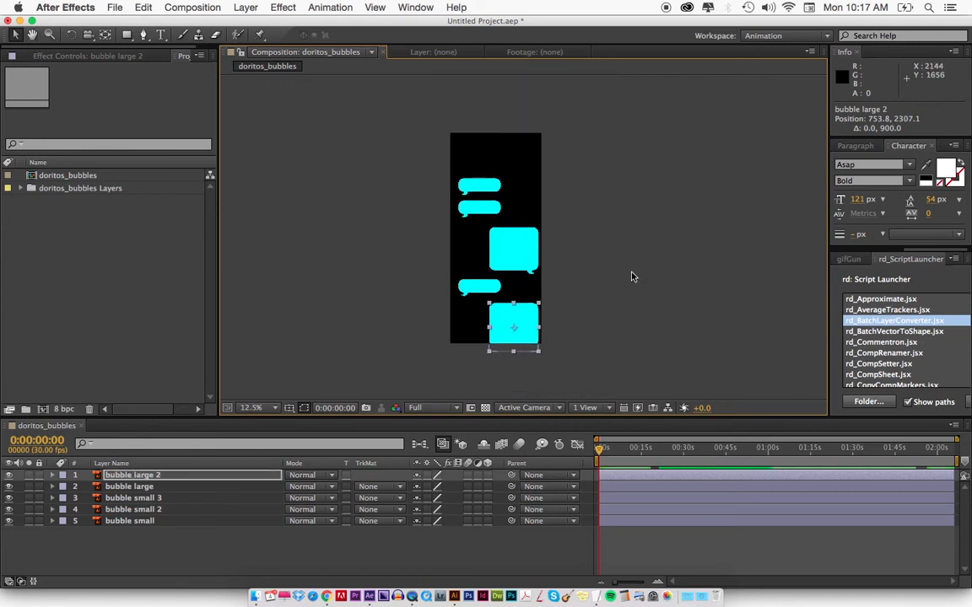
key("super+a")
left_click_drag(505, 250, 506, 219)
key("period")
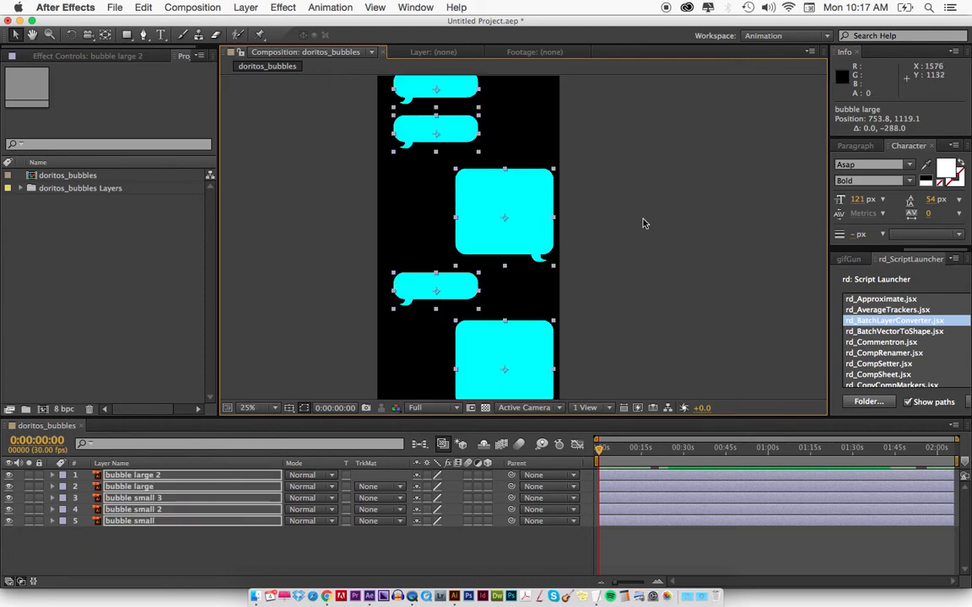
left_click_drag(643, 221, 666, 253)
left_click(666, 253)
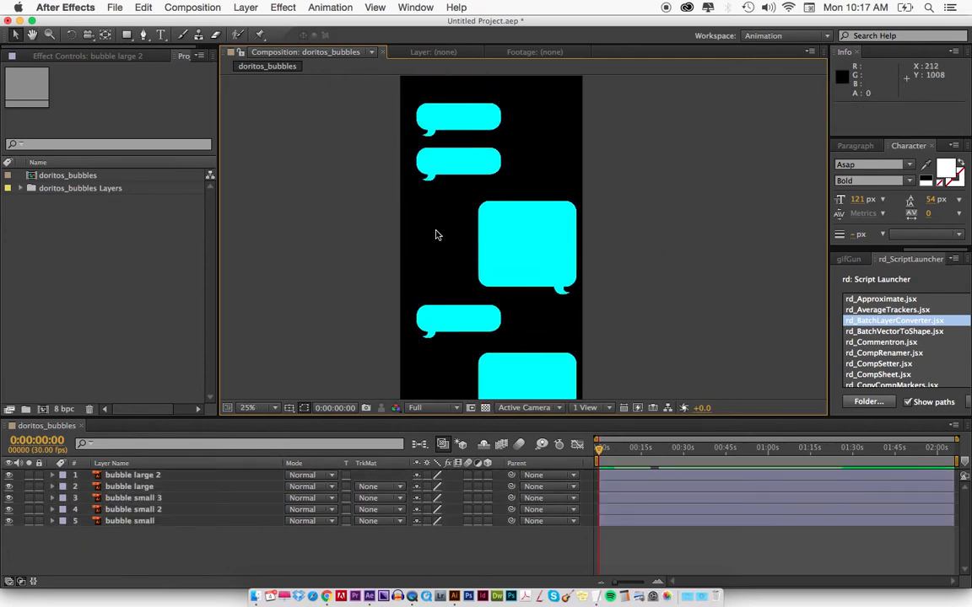
Switch to Chrome and review the Doritos Nacho Cheese chat-bubble video post, leaving it closed.
key("super+Tab")
left_click(217, 404)
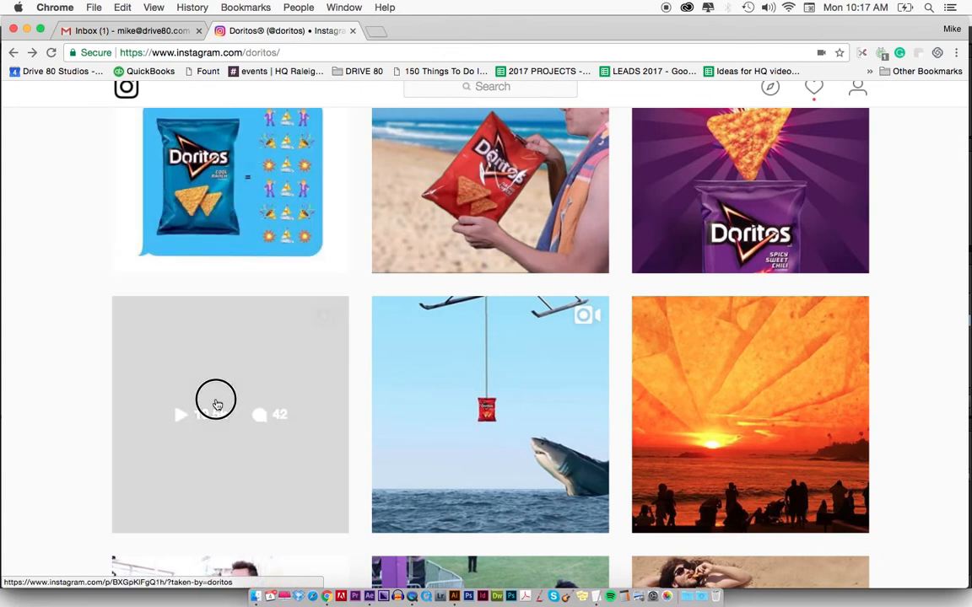
scroll(246, 404, "down", 1)
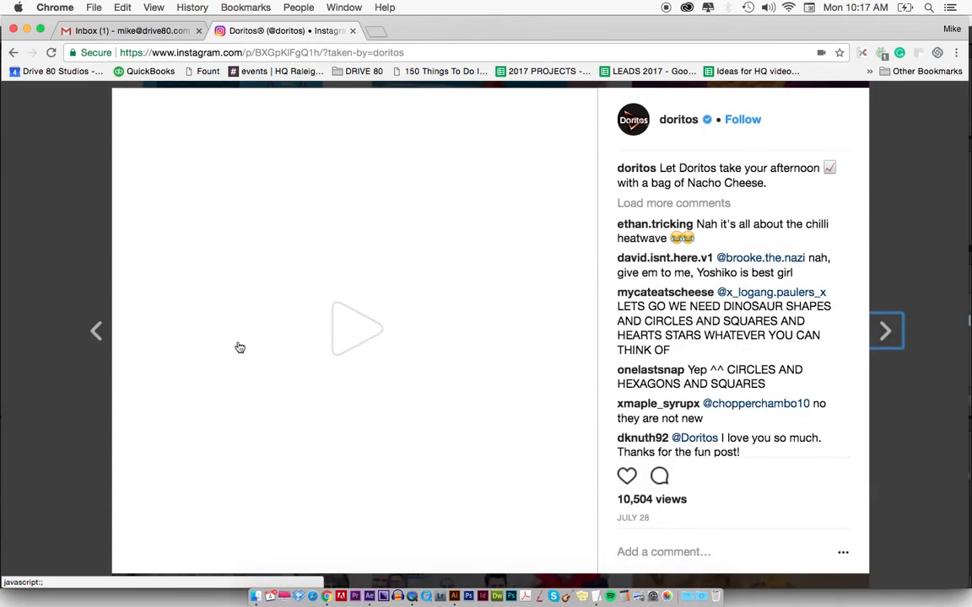
left_click(67, 363)
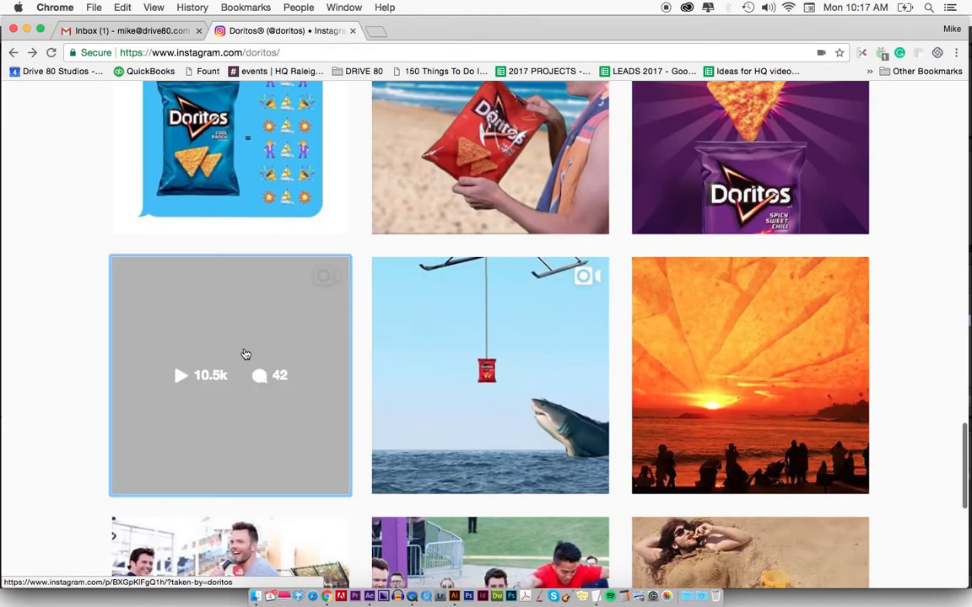
left_click(83, 304)
Return to After Effects and move the small bubbles' anchor points to the tips of their tails.
key("super+Tab")
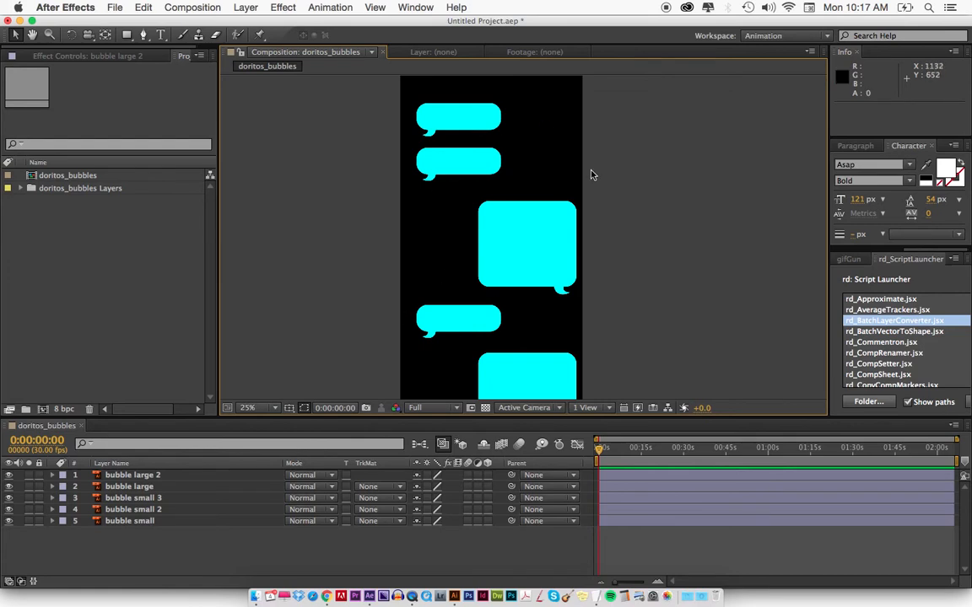
key("y")
left_click(464, 132)
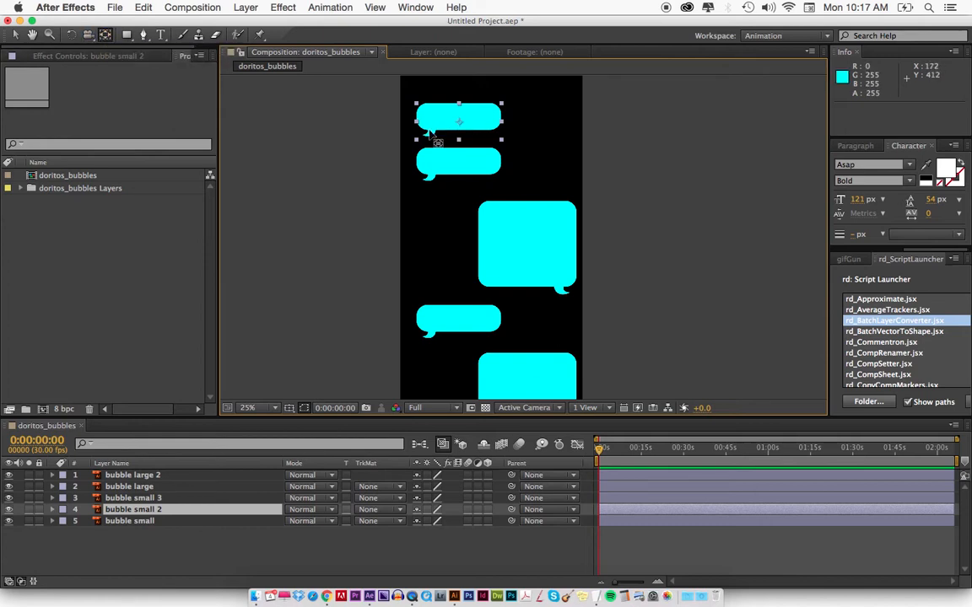
left_click_drag(459, 124, 424, 181)
mouse_move(438, 327)
left_mouse_down()
mouse_move(457, 330)
mouse_move(425, 330)
mouse_move(425, 341)
left_mouse_up()
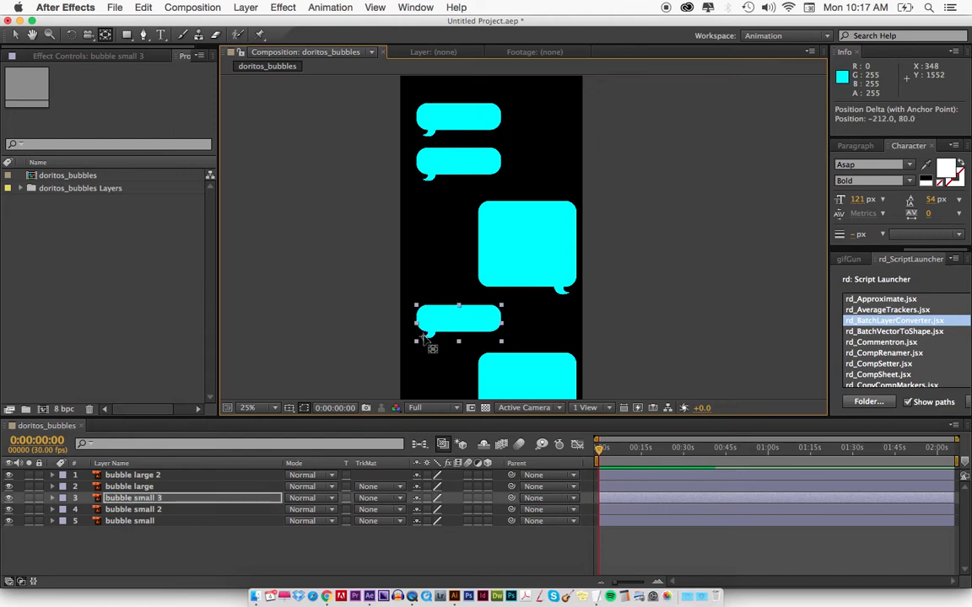
Move the anchor points of both large bubbles to the tips of their tails.
left_click(533, 285)
left_click_drag(528, 250, 533, 222)
key("space")
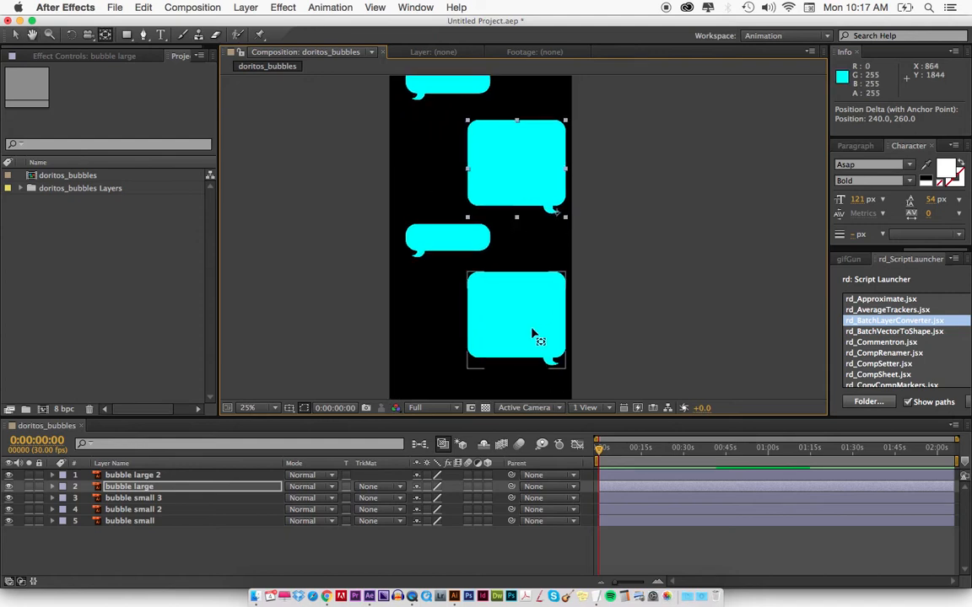
left_click(526, 329)
left_click_drag(516, 321, 557, 362)
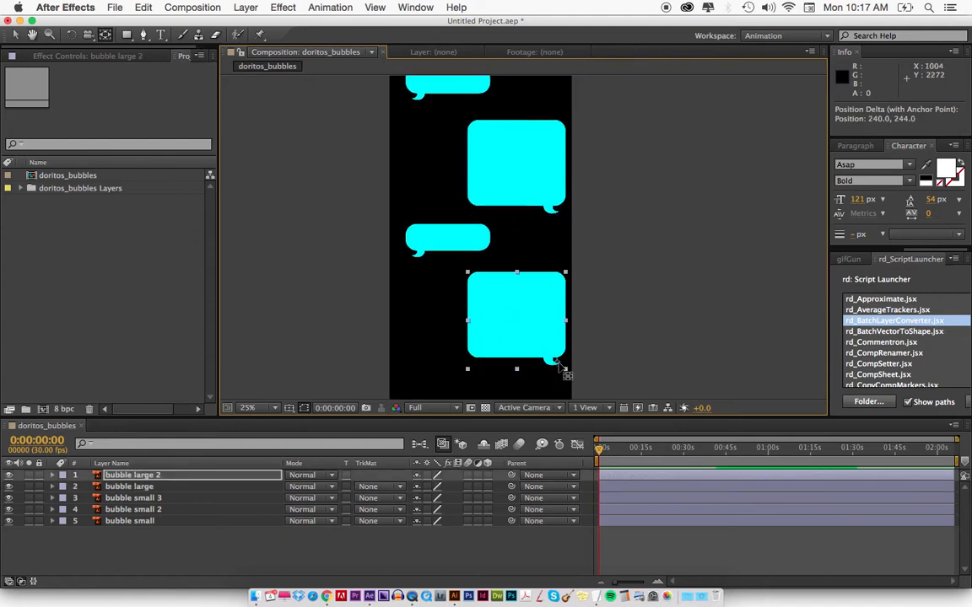
Select the bubbles in the composition one after another from top to bottom to identify which layer each one belongs to.
key("space")
left_click_drag(470, 288, 498, 310)
key("space")
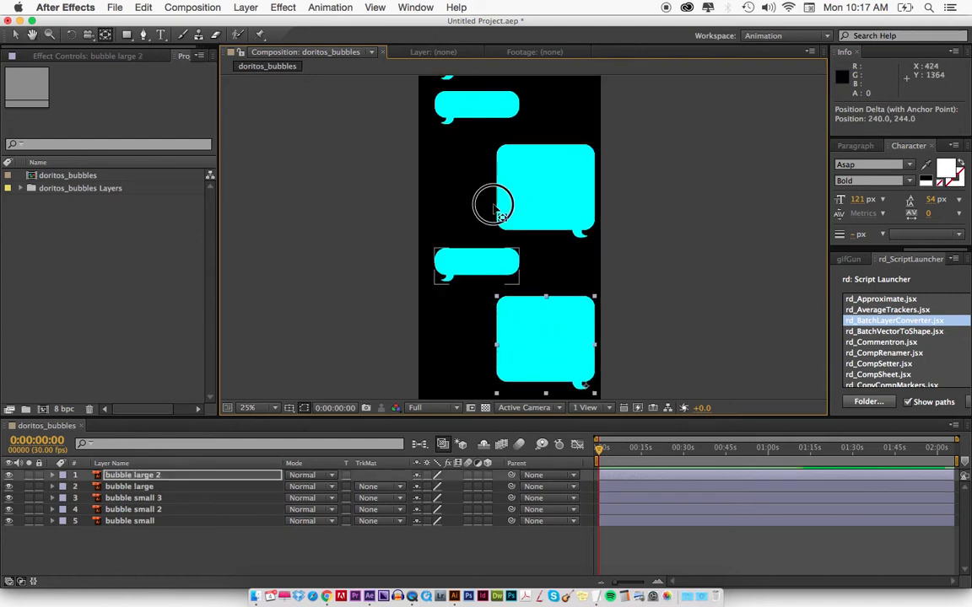
left_click_drag(497, 207, 498, 224)
key("v")
left_click(469, 118)
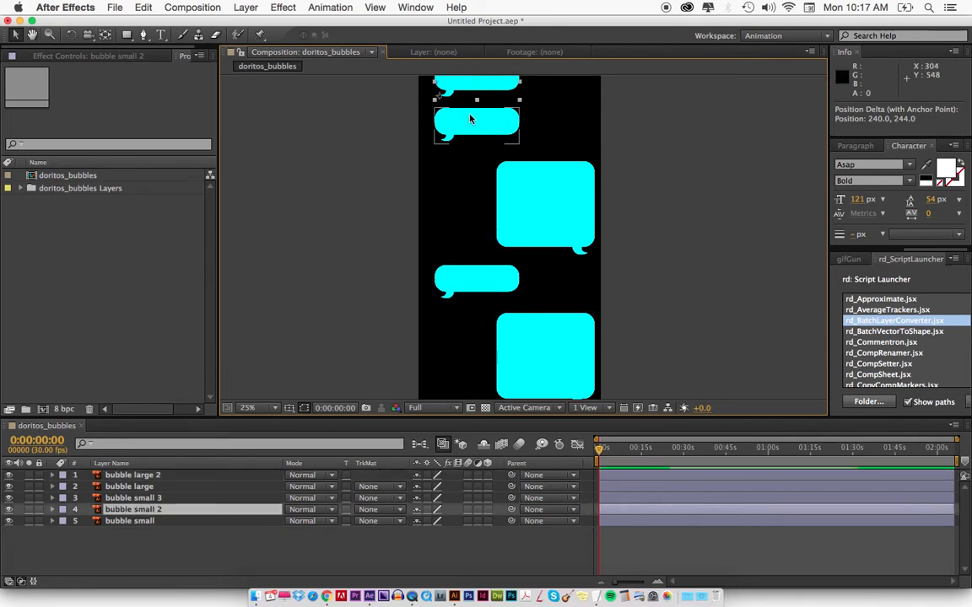
left_click(341, 153)
left_click(443, 120)
left_click(532, 187)
left_click(476, 278)
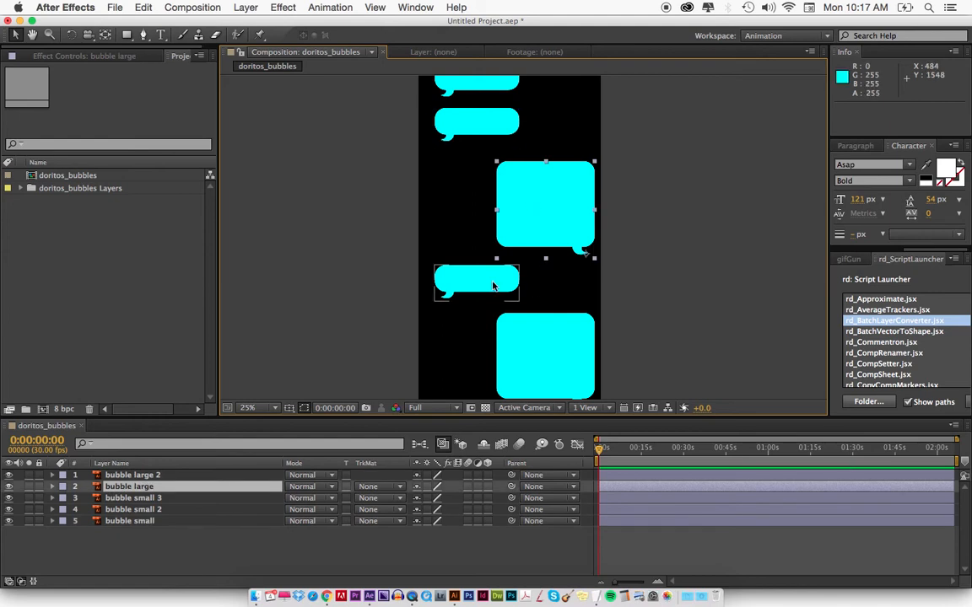
left_click(546, 375)
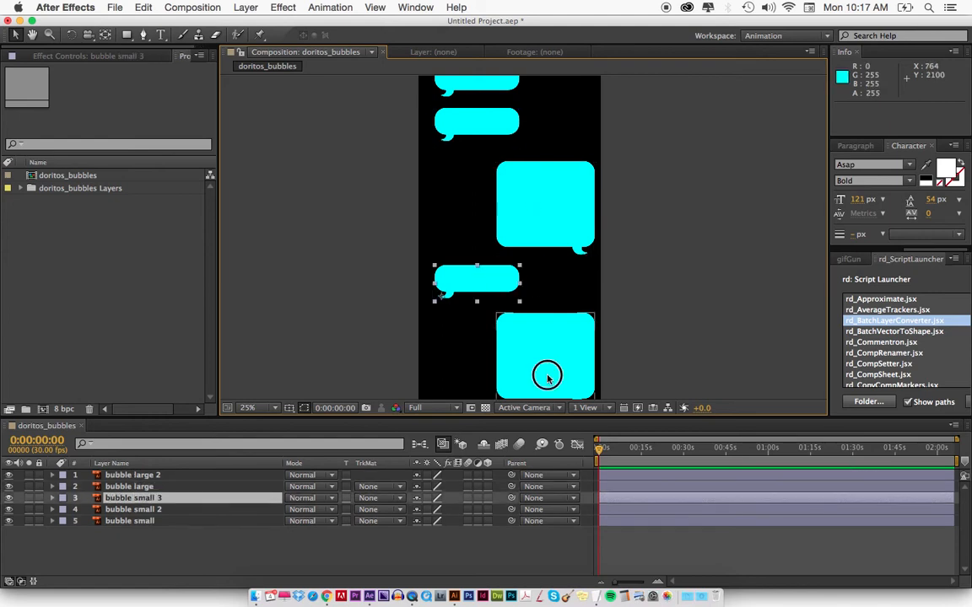
Rename the topmost bubble's layer, bubble small 2, as 1 and place it at the bottom of the layer stack.
left_click(148, 522)
left_click(145, 510)
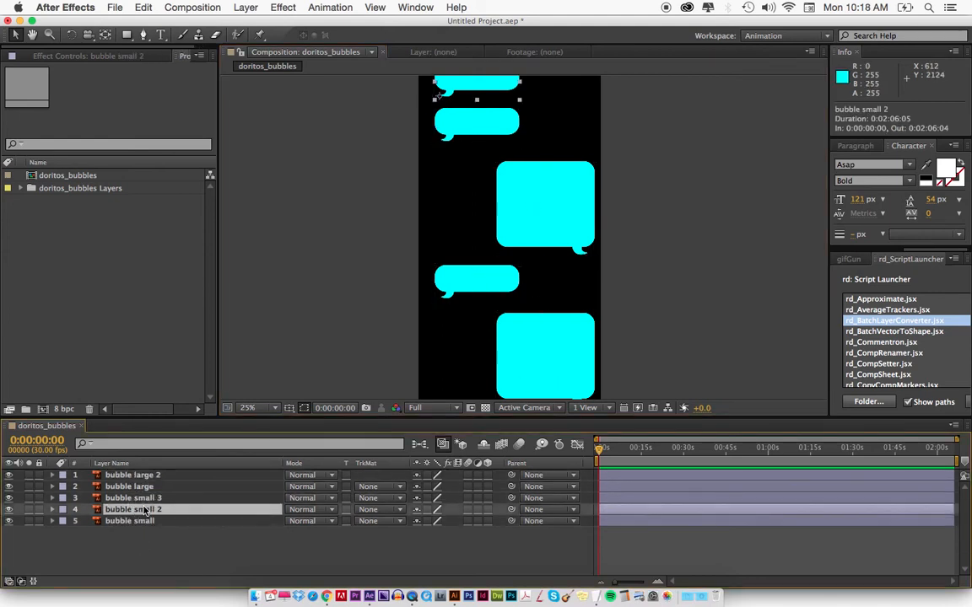
key("Return")
type("1")
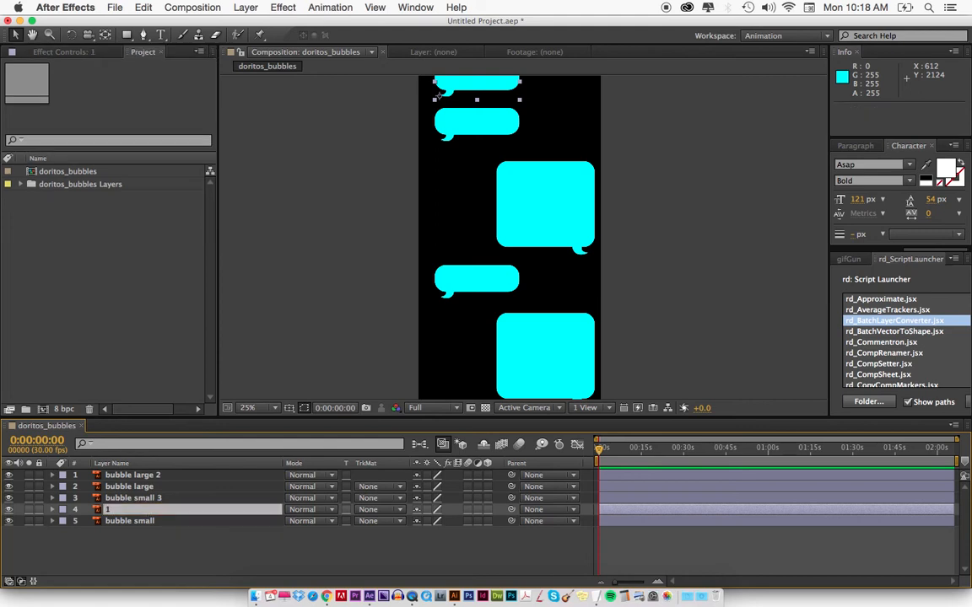
left_click_drag(120, 511, 122, 528)
Rename the layer of the second bubble from the top, bubble small, as 2.
left_click(125, 512)
key("Return")
type("2")
key("Return")
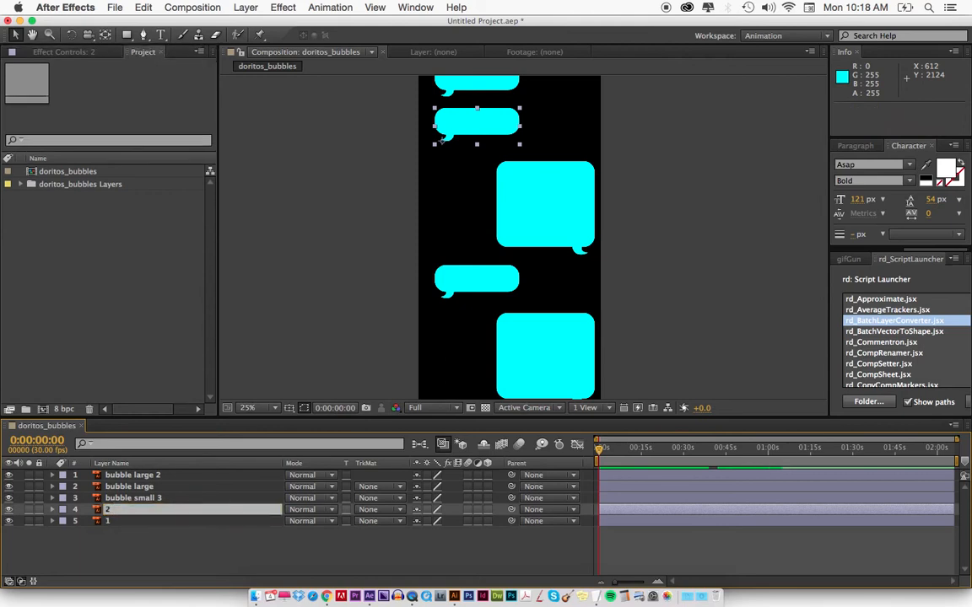
Rename the bubble large layer as 3 and move it directly above layer 2 in the layer stack.
left_click(127, 504)
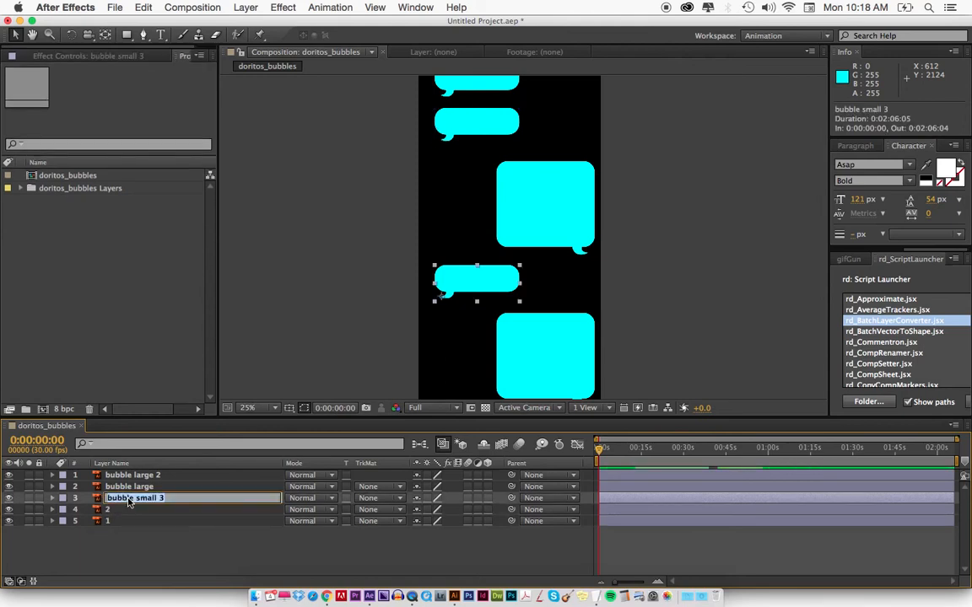
key("super+Up")
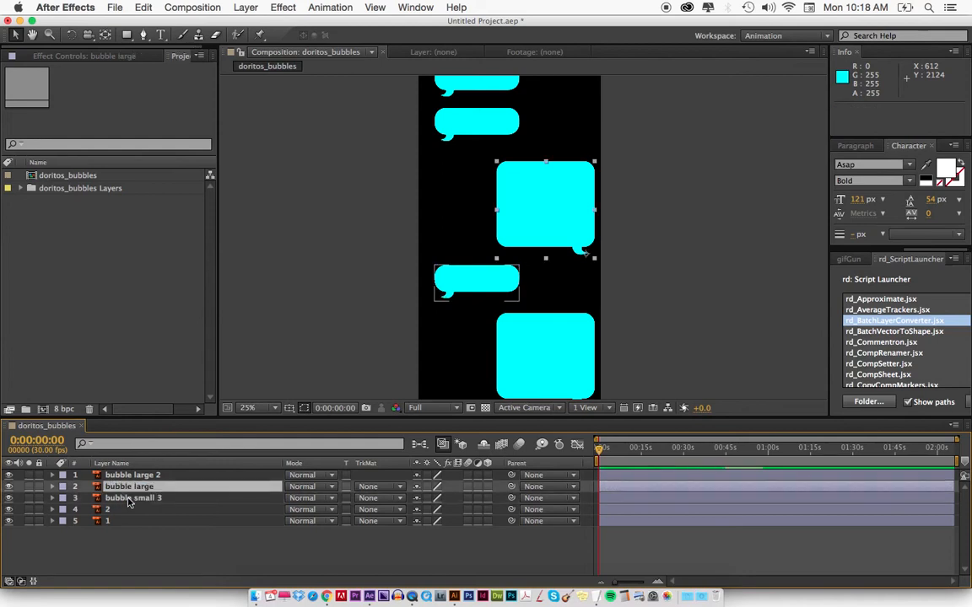
key("Return")
type("3")
key("Return")
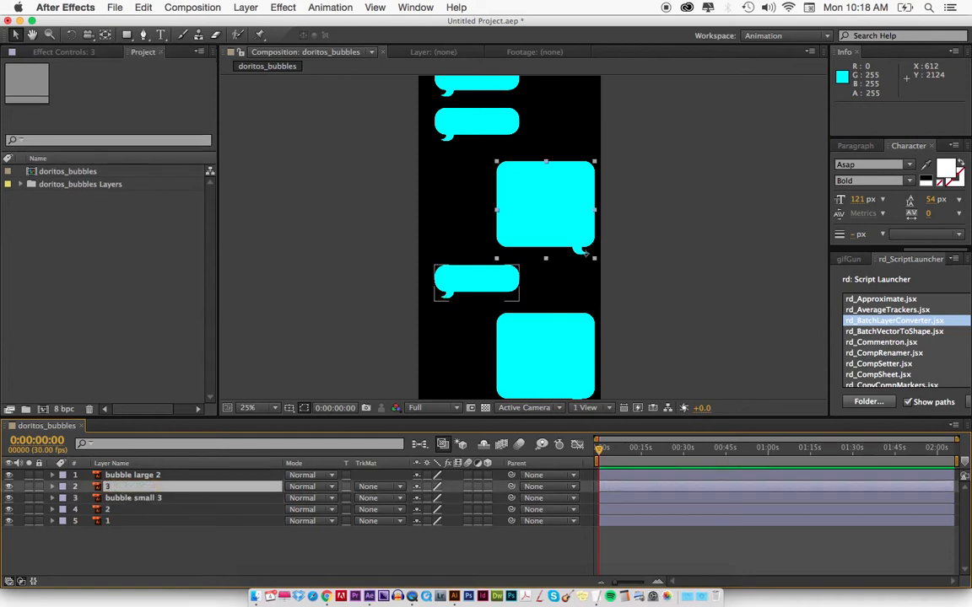
key("super+bracketleft")
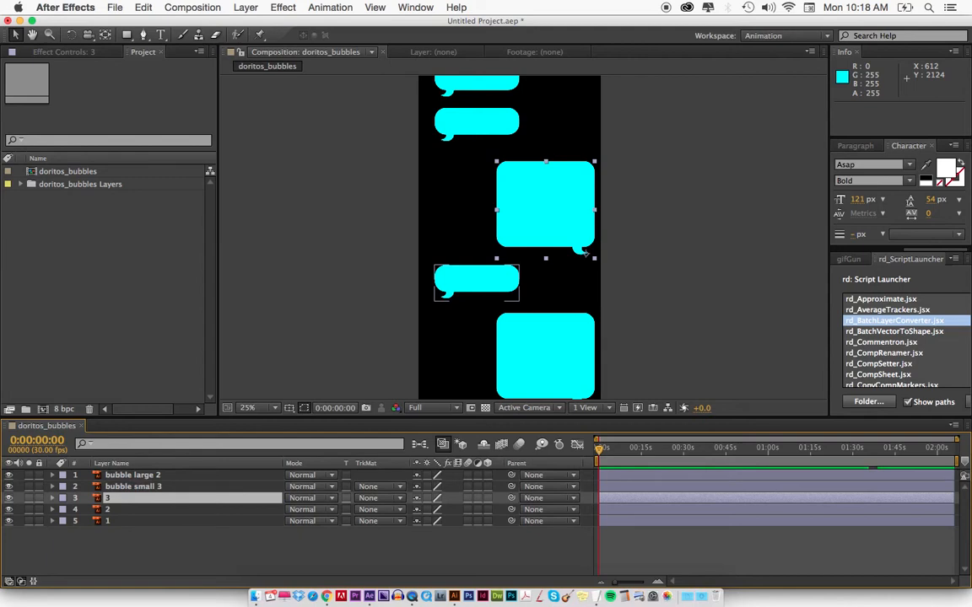
Rename the bubble small 3 layer as 4 and the bubble large 2 layer as 5.
left_click(439, 292)
key("Return")
type("4")
key("Return")
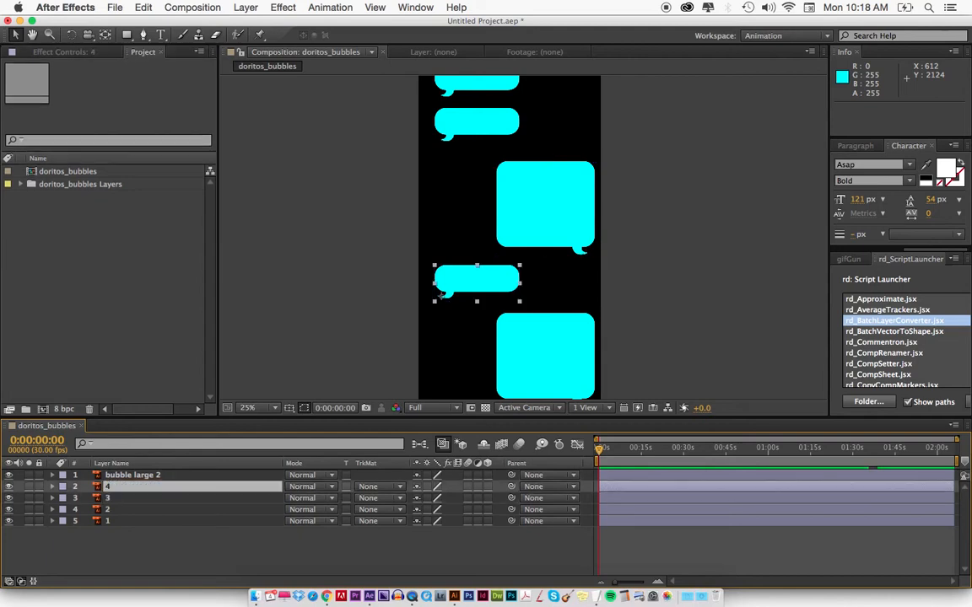
key("super+Up")
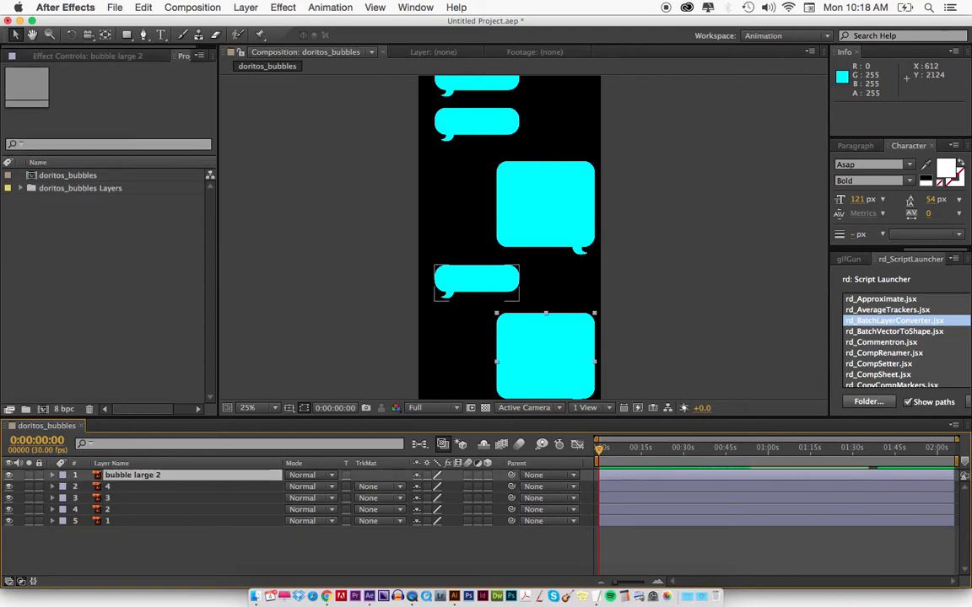
key("Return")
type("5")
key("Return")
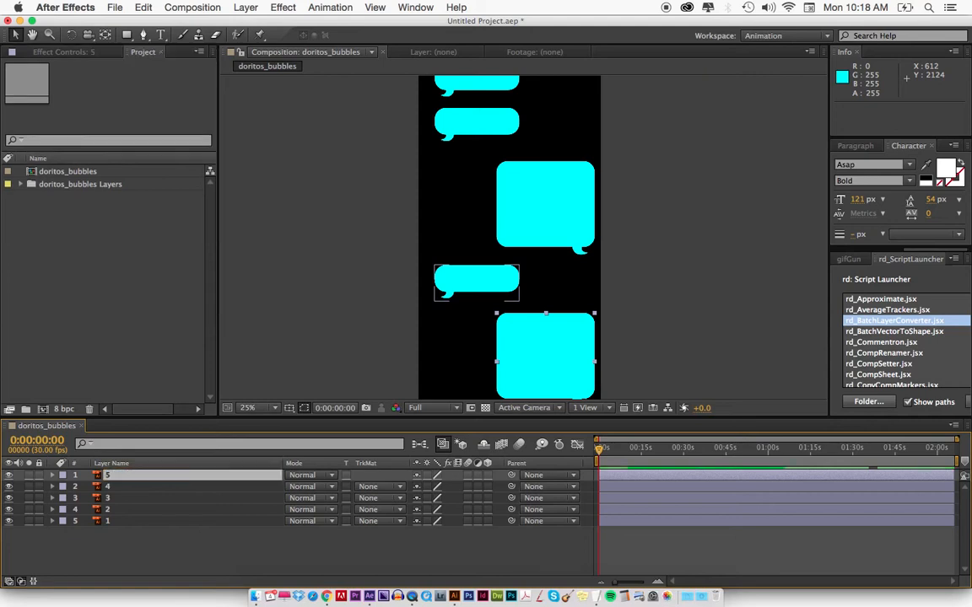
Add position, rotation and scale keyframes at 0:00:00:00 to the three small bubbles, layers 1, 2 and 4.
left_click(480, 91)
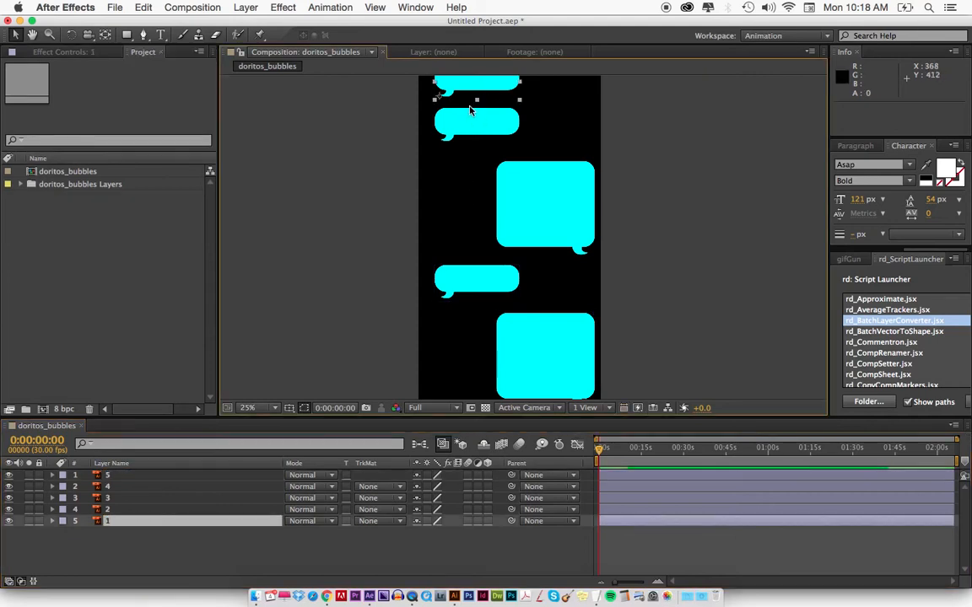
left_click(466, 113, "shift")
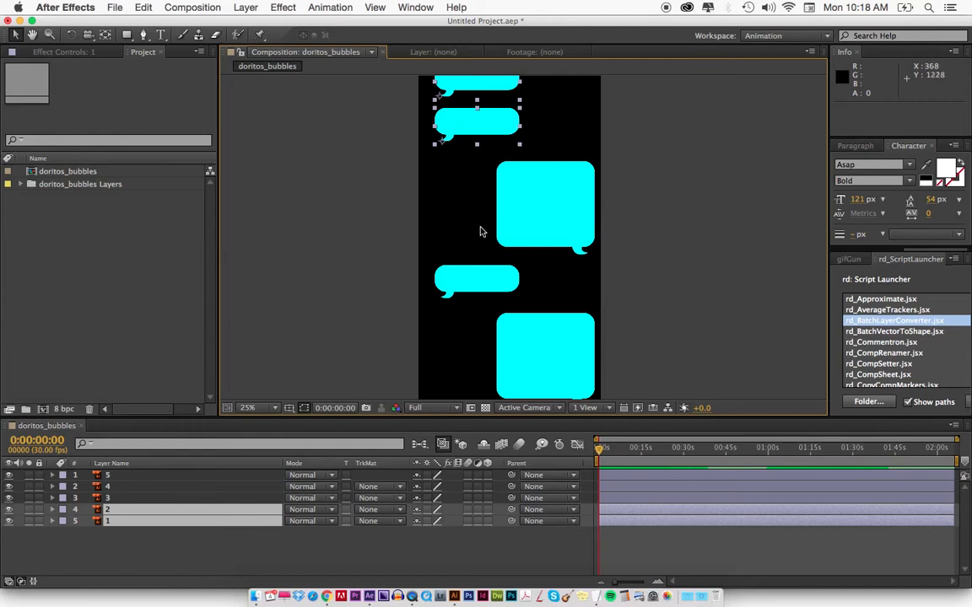
left_click(474, 288, "shift")
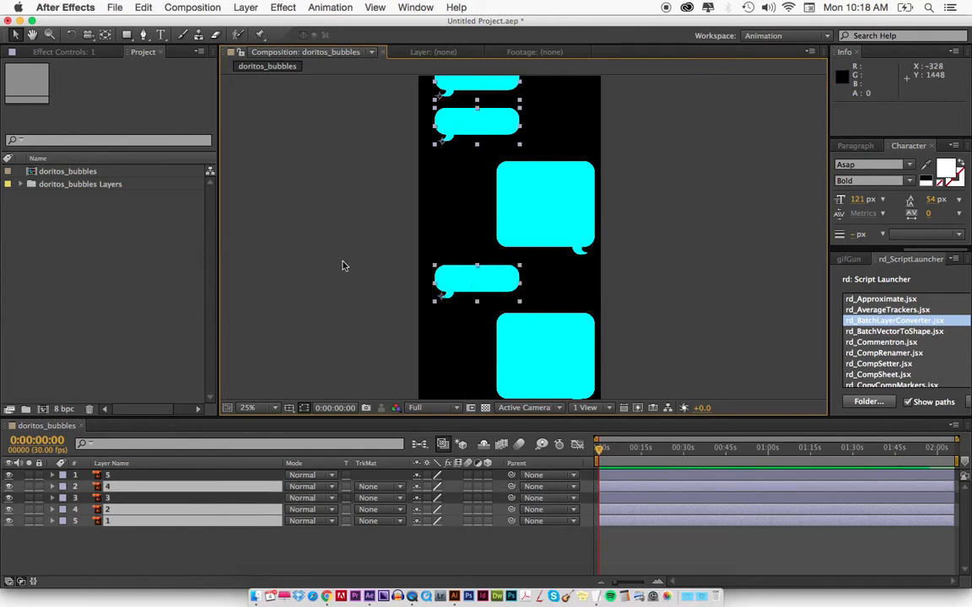
key("equal")
key("equal")
key("equal")
key("equal")
key("equal")
key("equal")
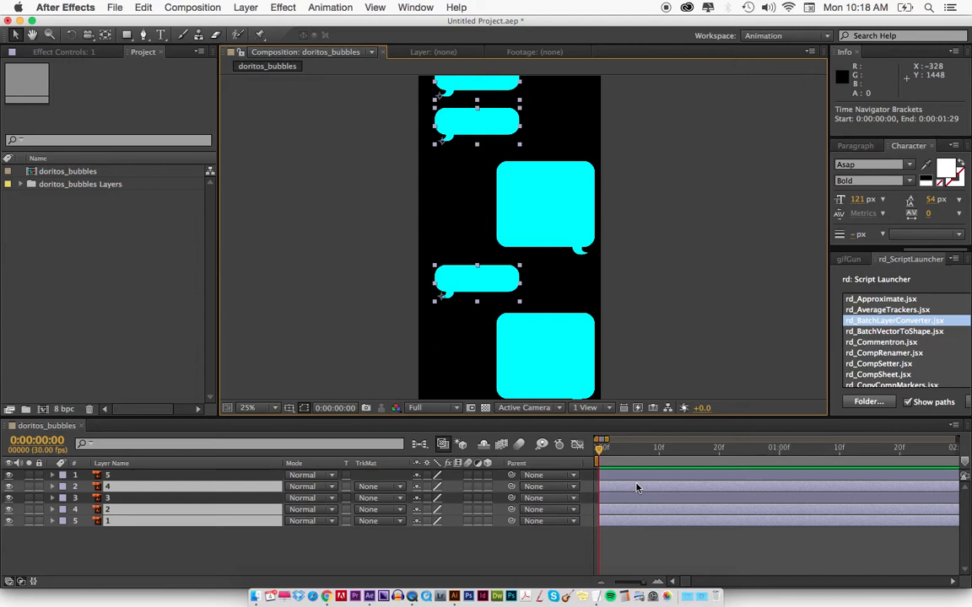
key("p")
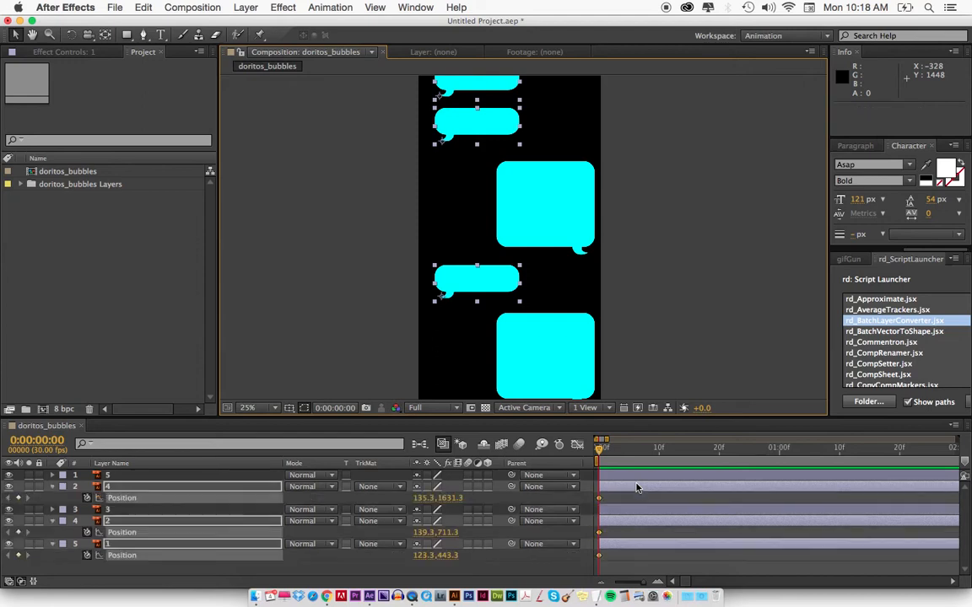
key("shift+r")
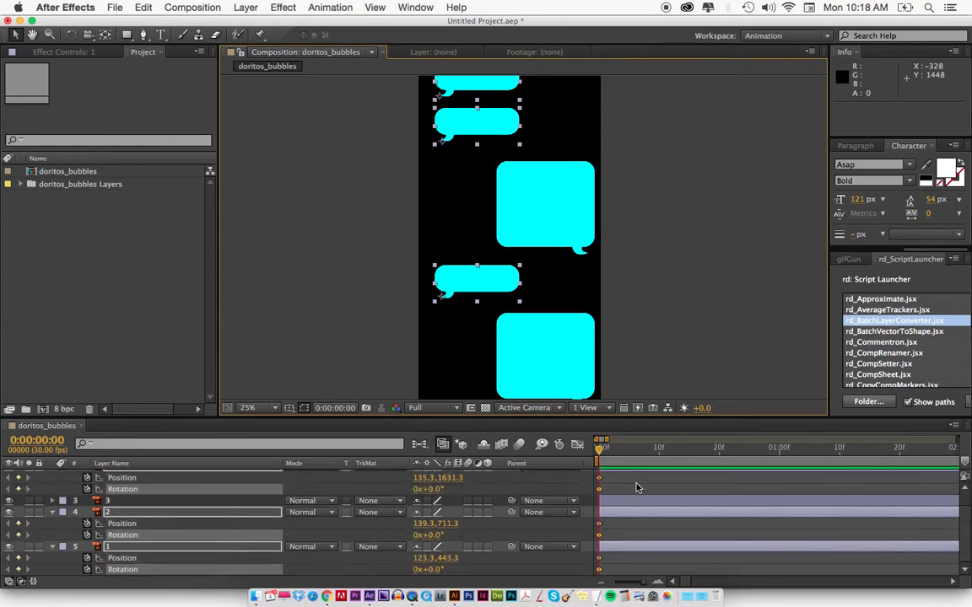
key("shift+s")
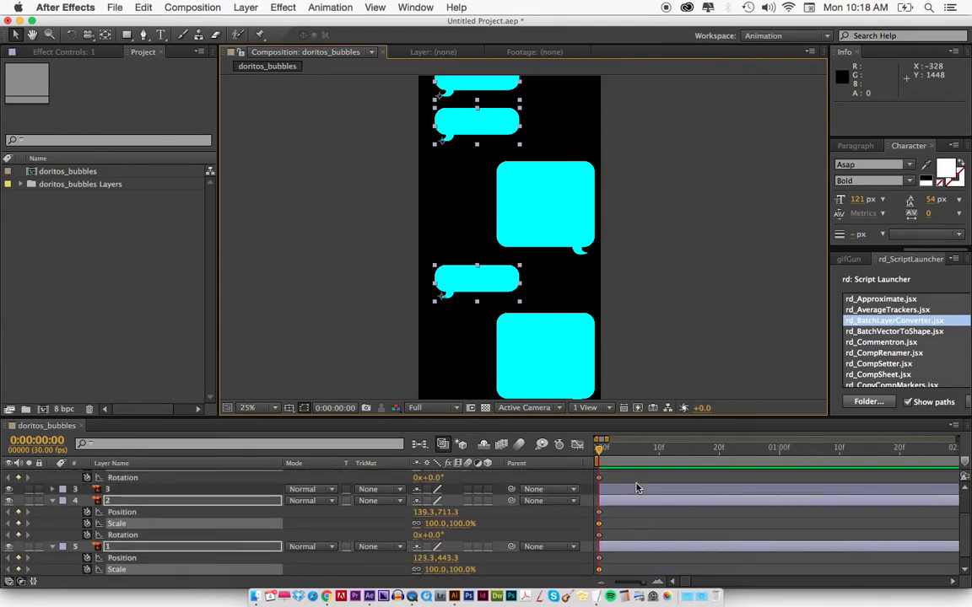
Add scale, position and rotation keyframes to the three small bubbles at 0:00:00:19.
scroll(629, 496, "up", 3)
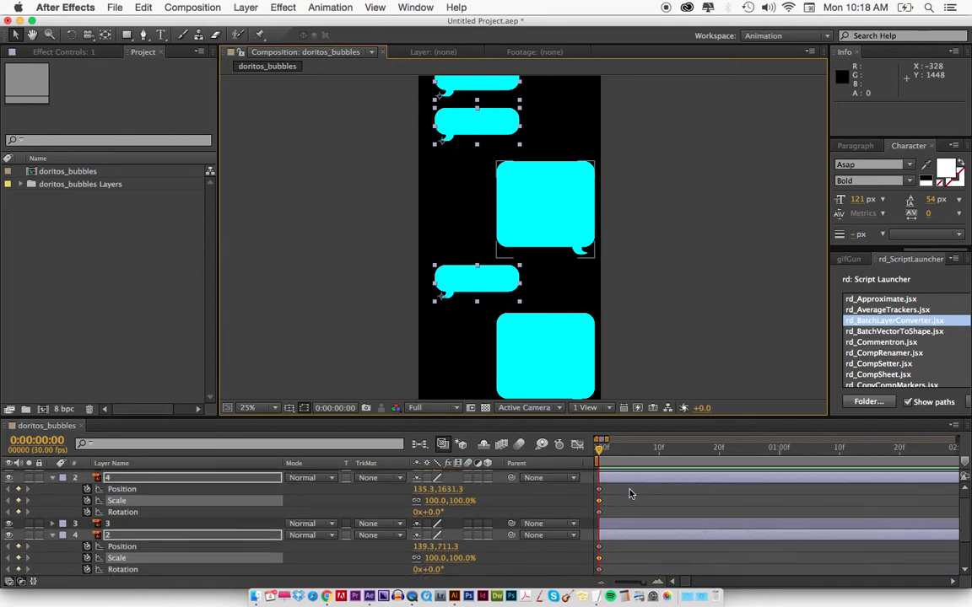
key("minus")
key("minus")
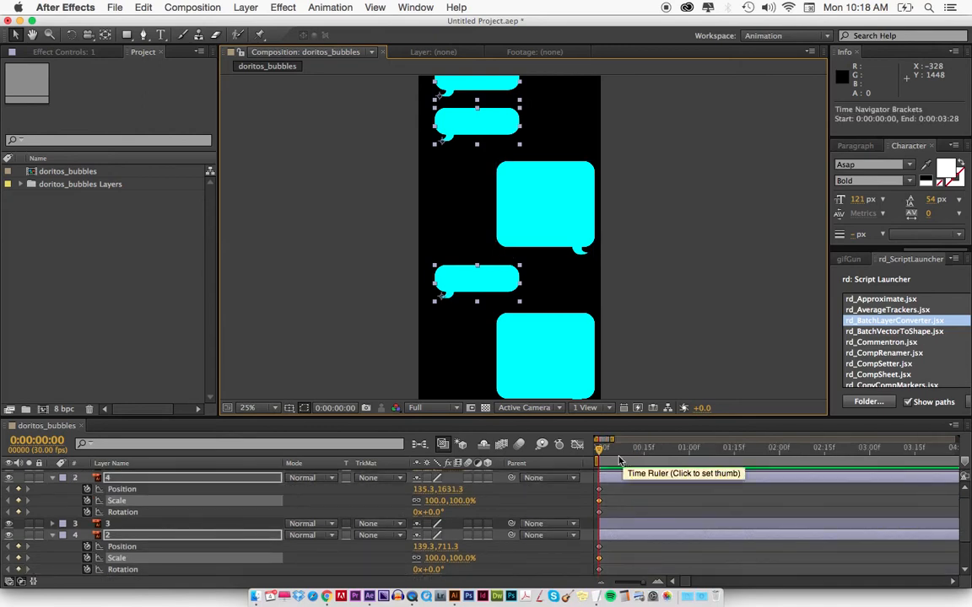
left_click(604, 454)
left_click_drag(605, 454, 655, 453)
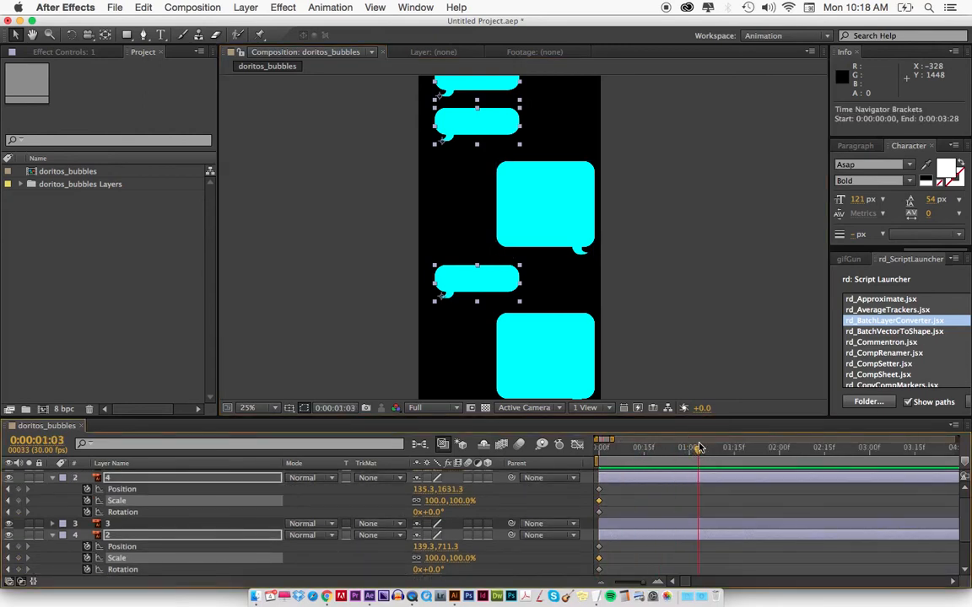
key("minus")
key("minus")
key("equal")
key("equal")
scroll(672, 474, "left", 2)
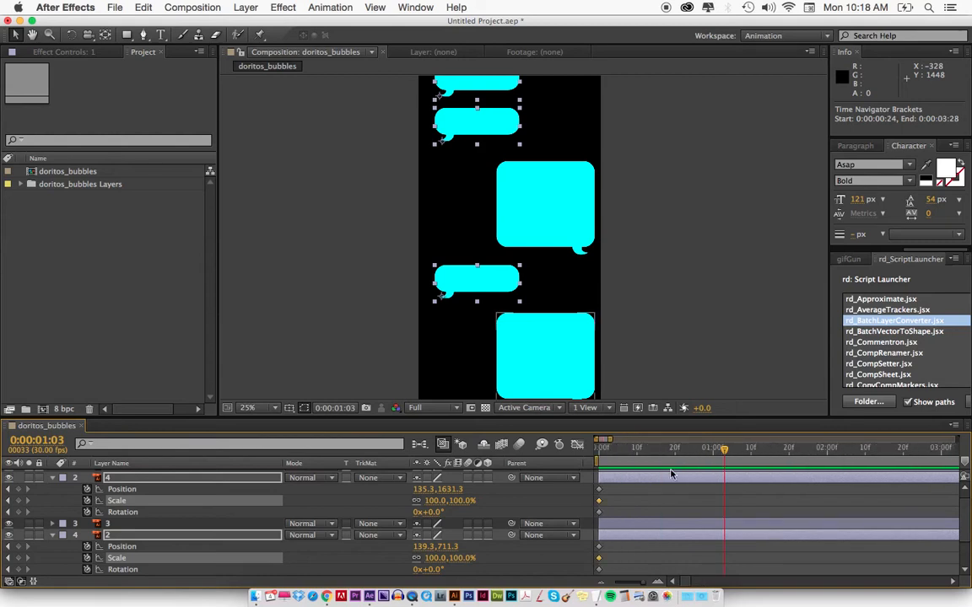
key("minus")
key("minus")
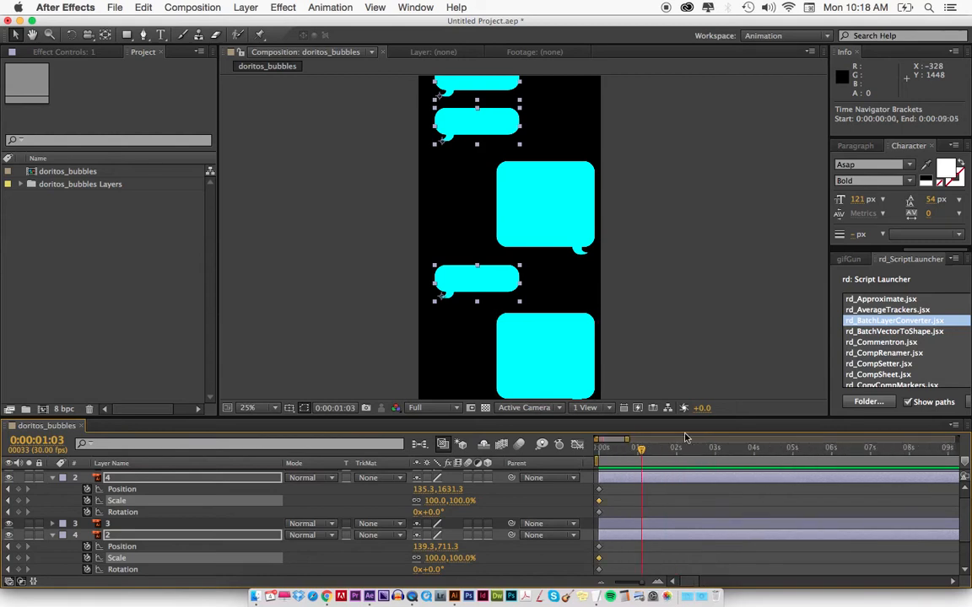
left_click_drag(631, 455, 623, 453)
key("equal")
key("equal")
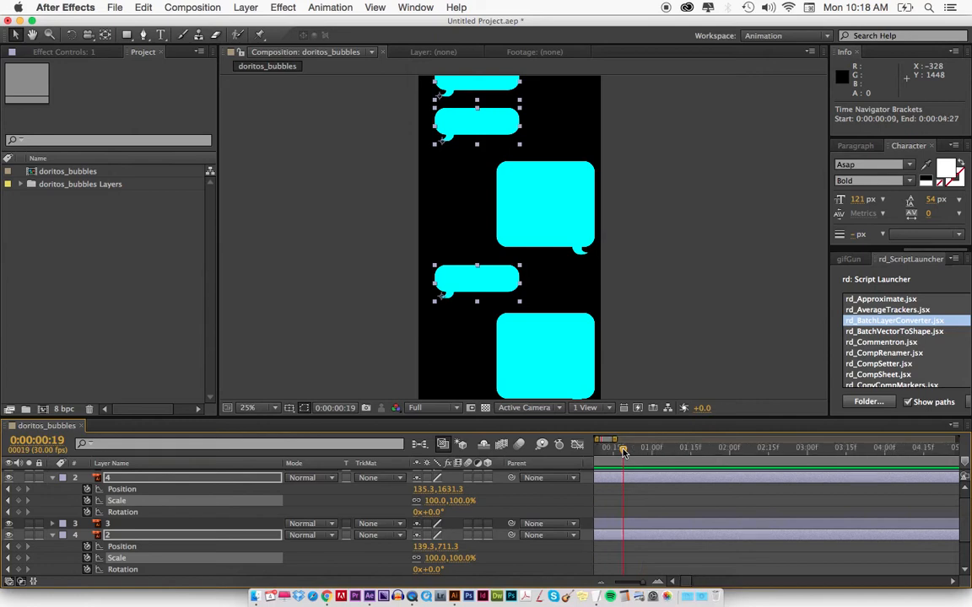
scroll(630, 462, "left", 5)
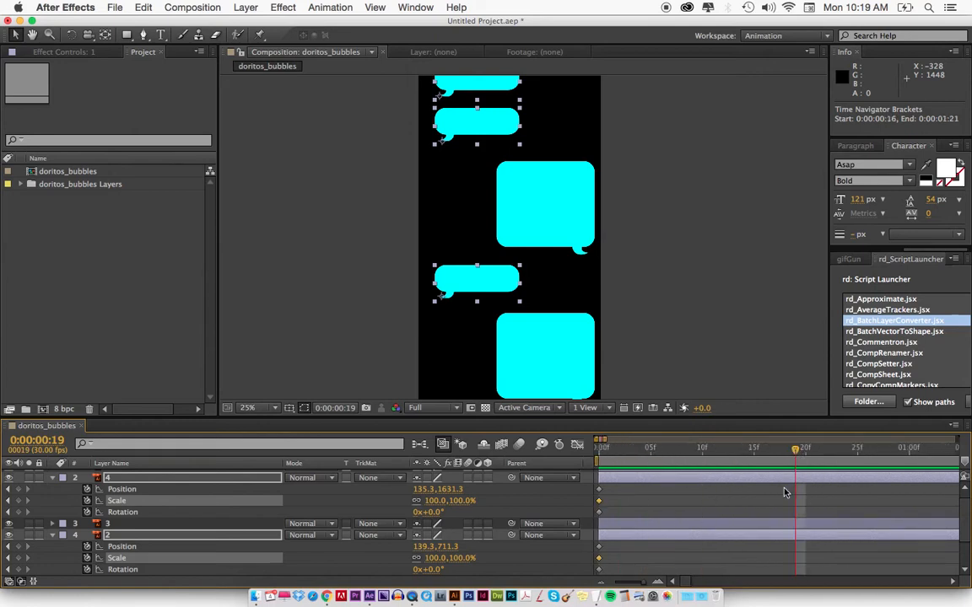
left_click_drag(463, 164, 456, 219)
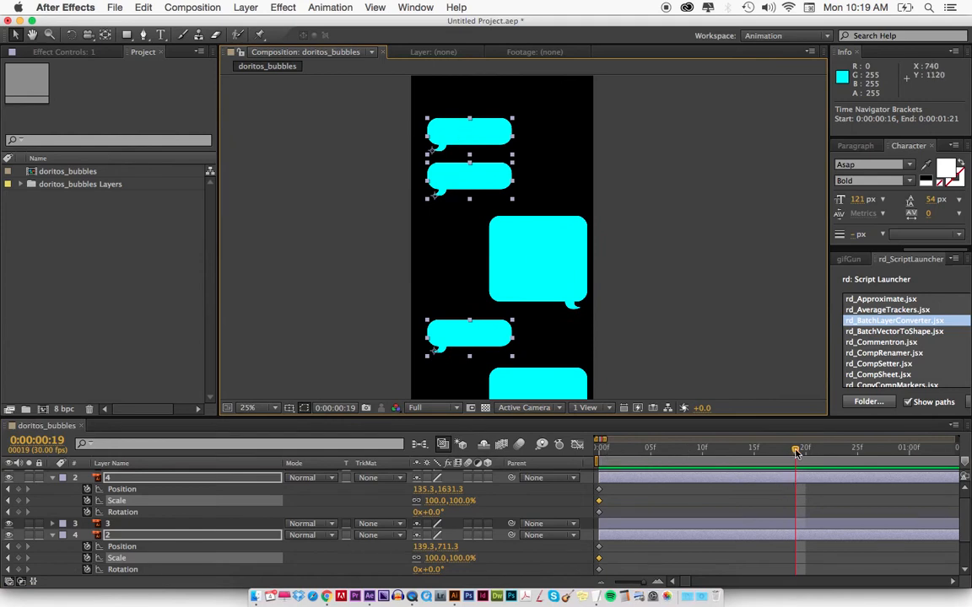
key("alt+s")
key("alt+p")
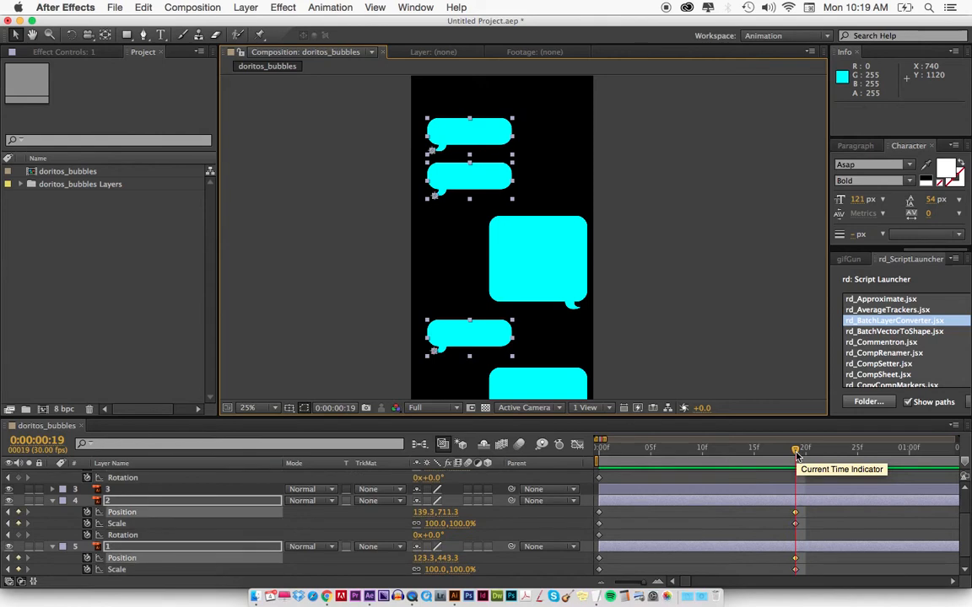
key("alt+r")
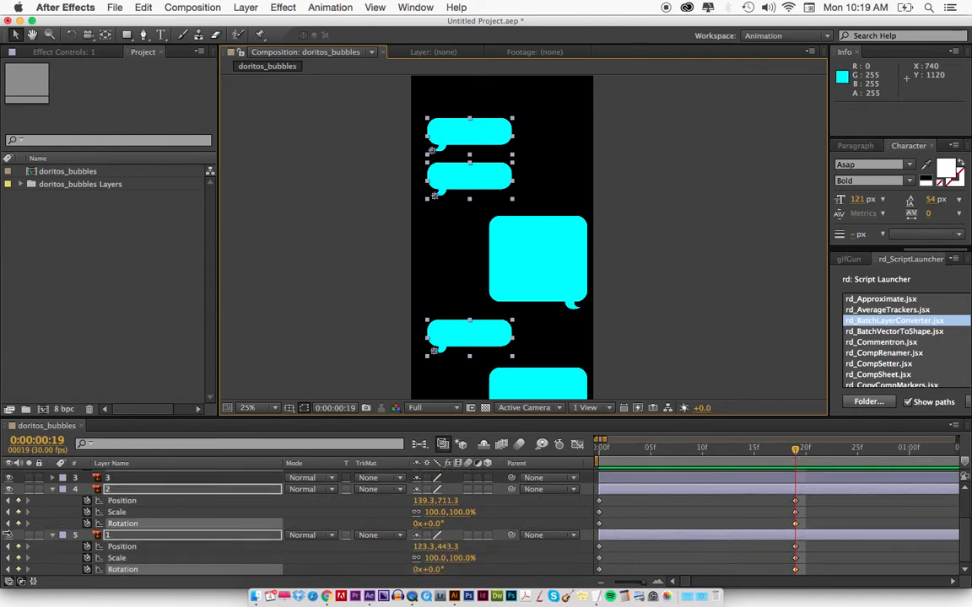
Add scale keyframes to the three small bubbles, layers 1, 2 and 4, at 0:00:00:12.
left_click(127, 501)
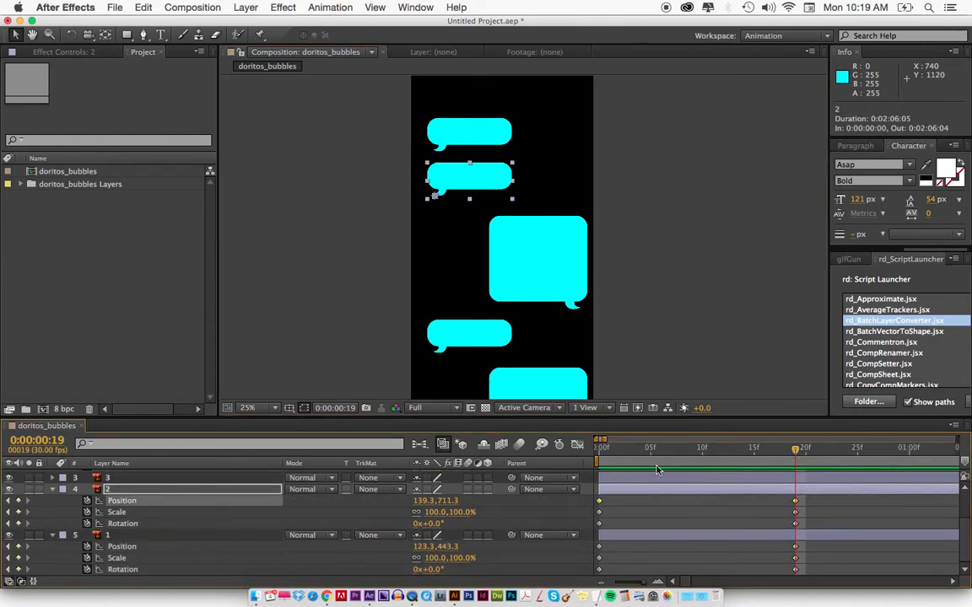
left_click_drag(770, 453, 722, 451)
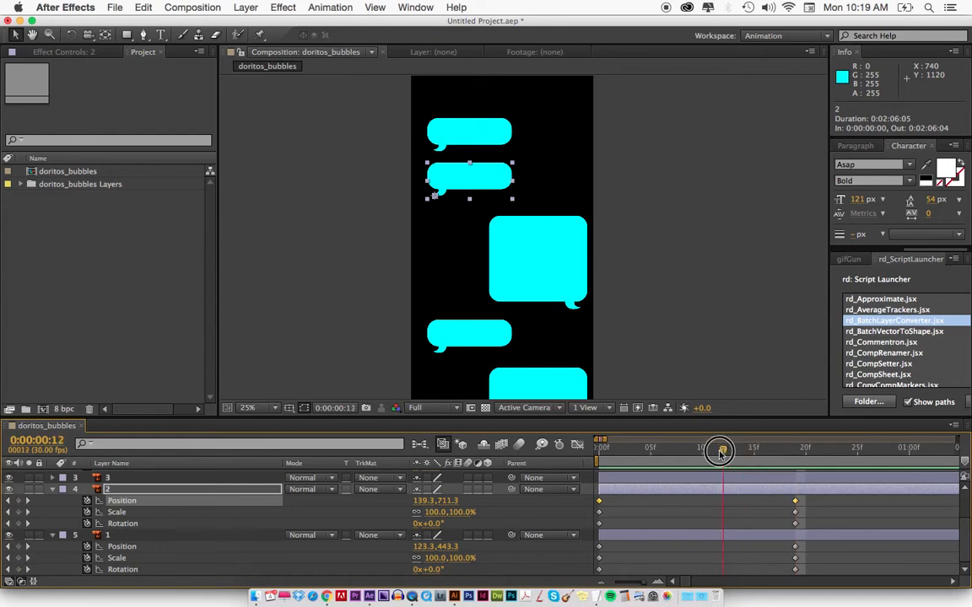
left_click(459, 140, "shift")
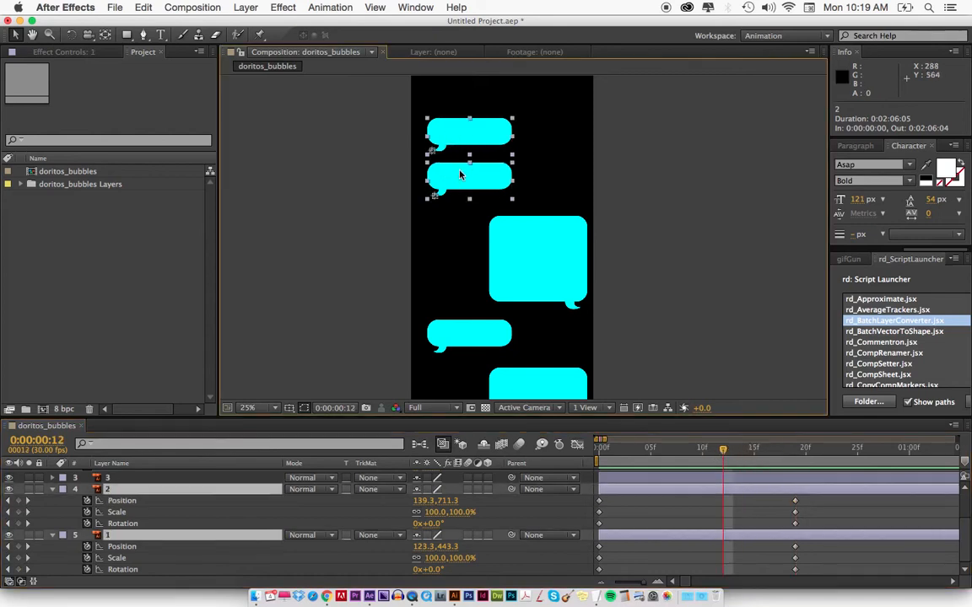
left_click(452, 336, "shift")
key("alt+shift+s")
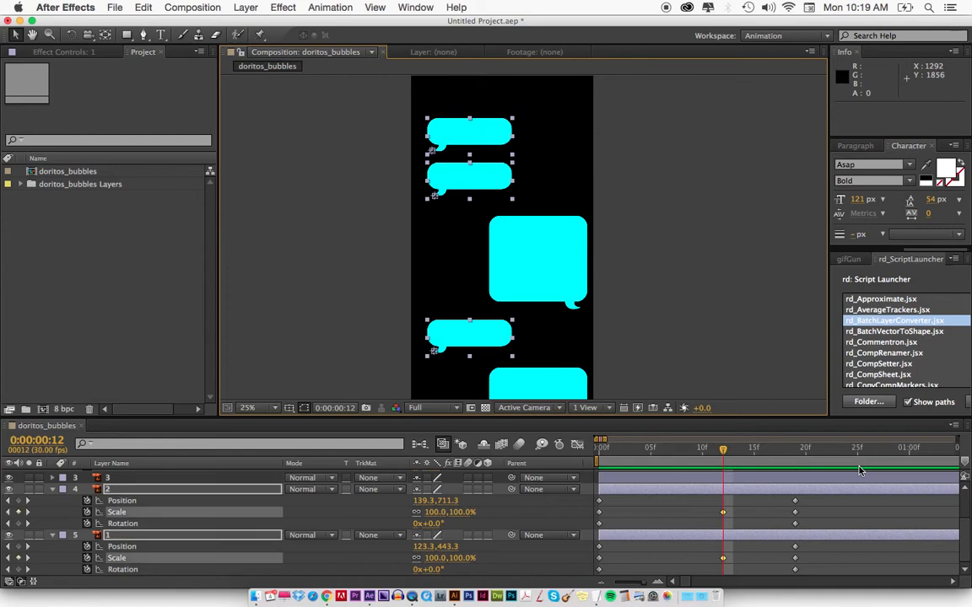
Add position and rotation keyframes to the three small bubbles at 0:00:00:12 and set their scale to 114% and rotation to -3° there.
key("alt+shift+p")
key("alt+shift+r")
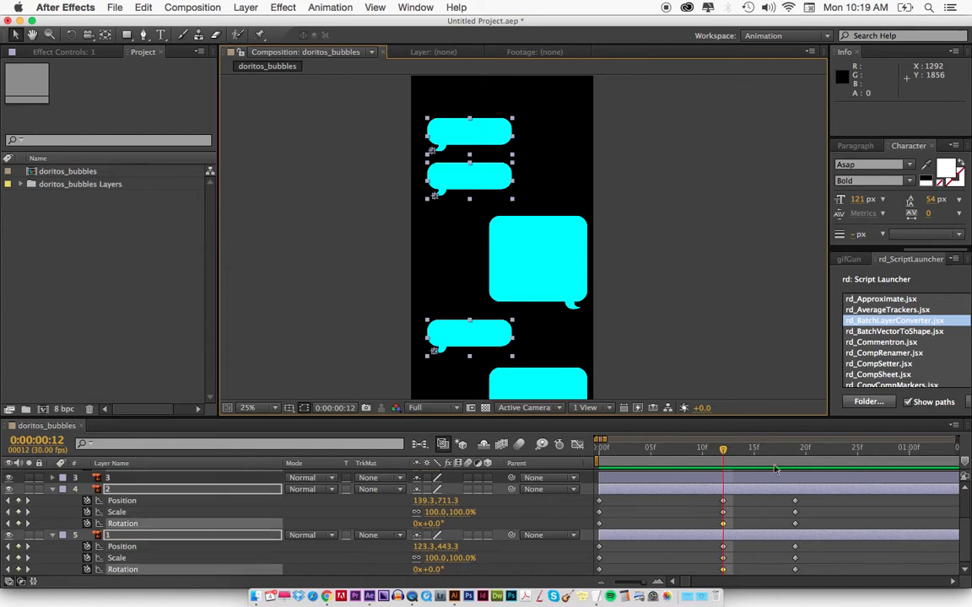
mouse_move(717, 448)
left_mouse_down()
mouse_move(612, 449)
mouse_move(802, 455)
mouse_move(714, 457)
left_mouse_up()
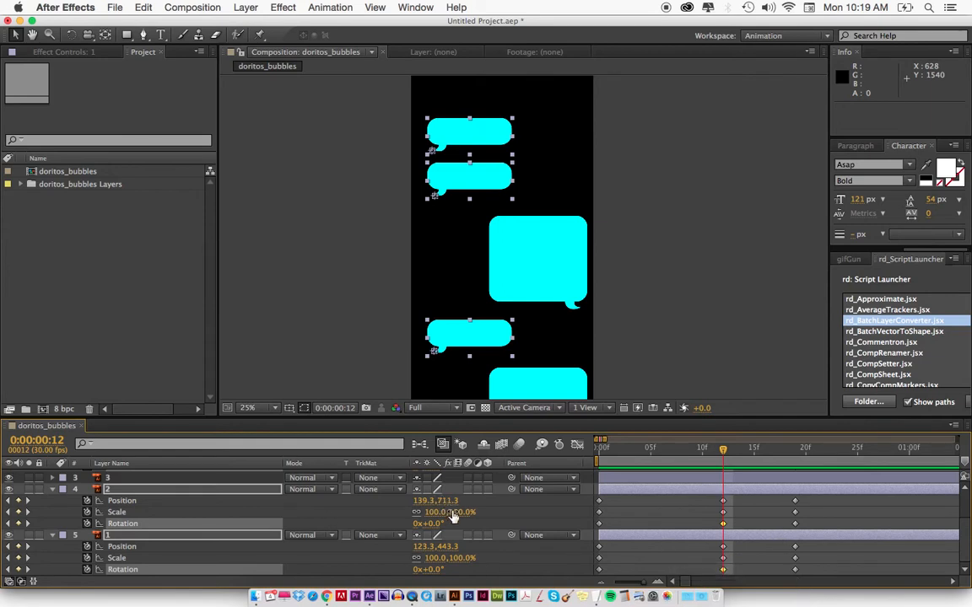
left_click_drag(456, 514, 435, 528)
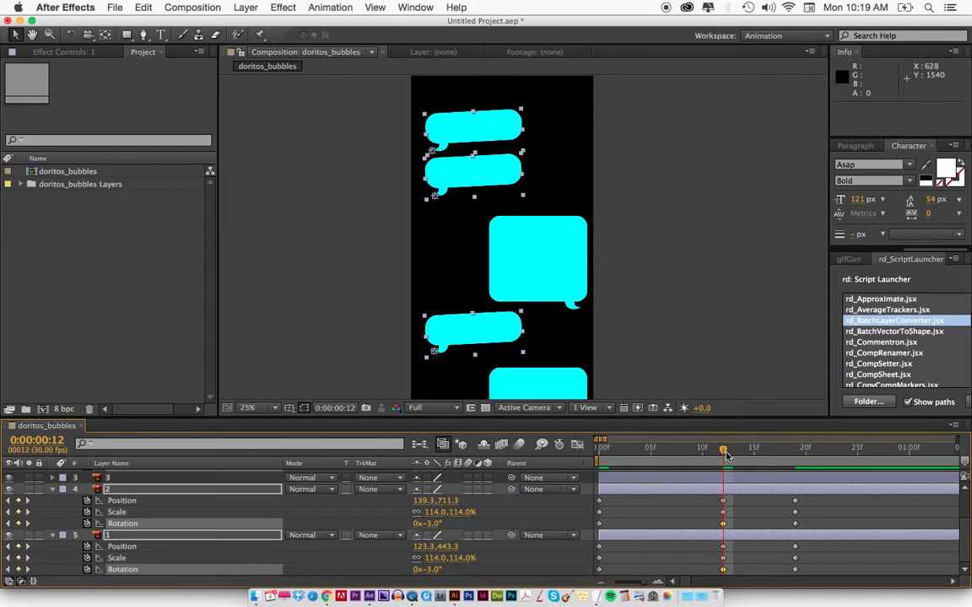
At 0:00:00:00, move the three small bubbles about 84 px left and 52 px down from their resting positions.
left_click_drag(723, 448, 596, 447)
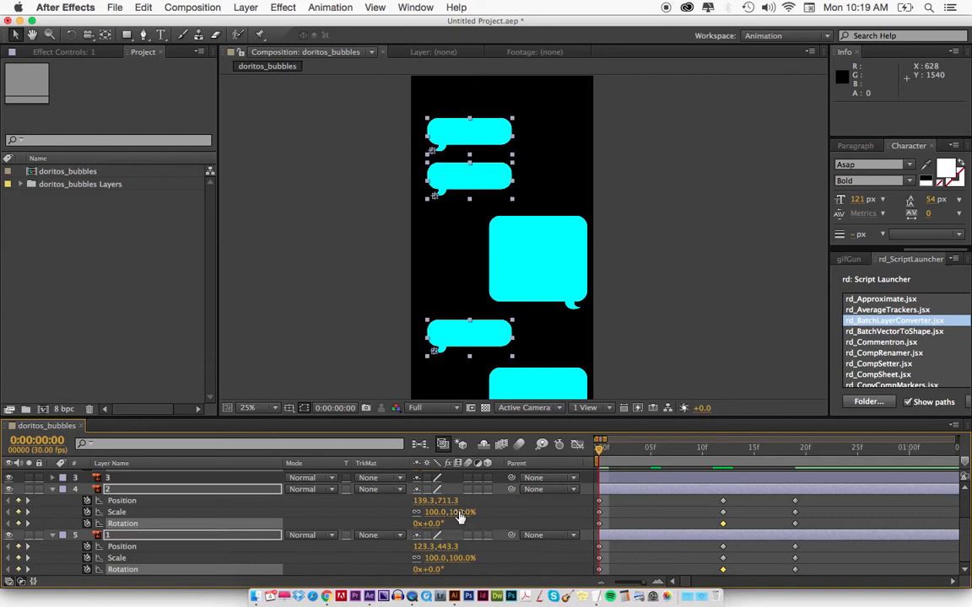
left_click_drag(451, 139, 438, 148)
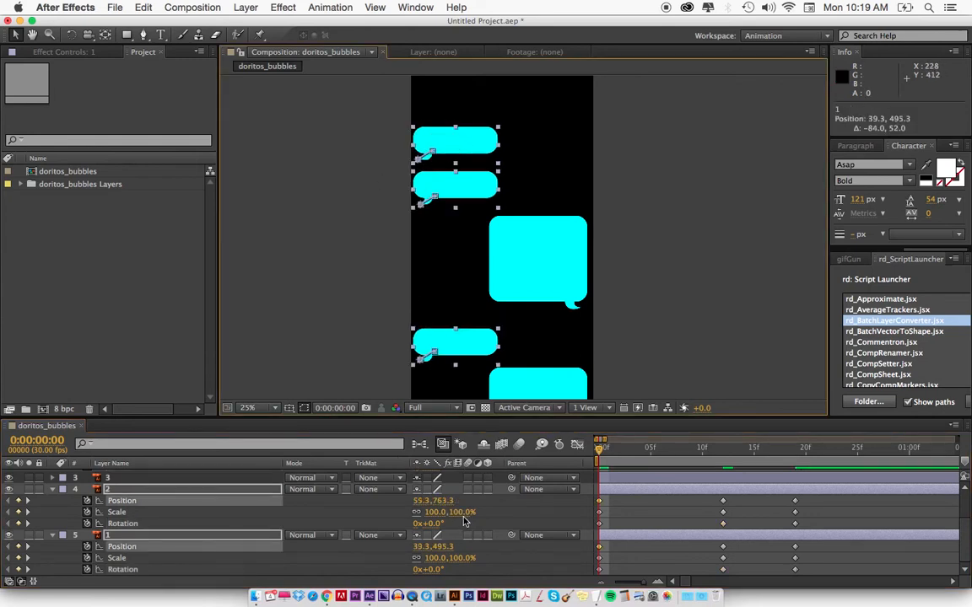
Switch to Chrome, watch how the bubbles animate in the Doritos Instagram video, and return to After Effects.
key("super+Tab")
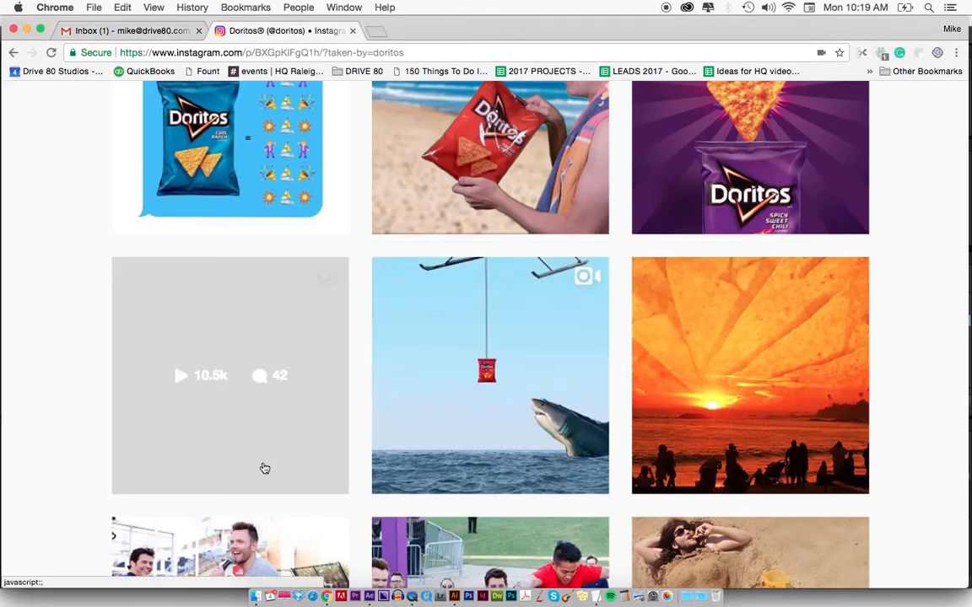
left_click(264, 468)
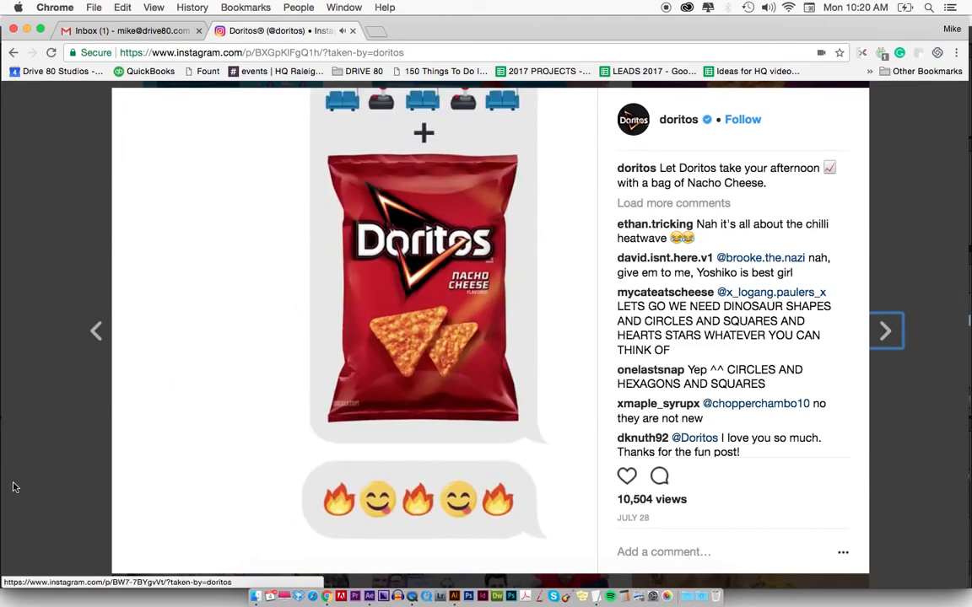
left_click(43, 423)
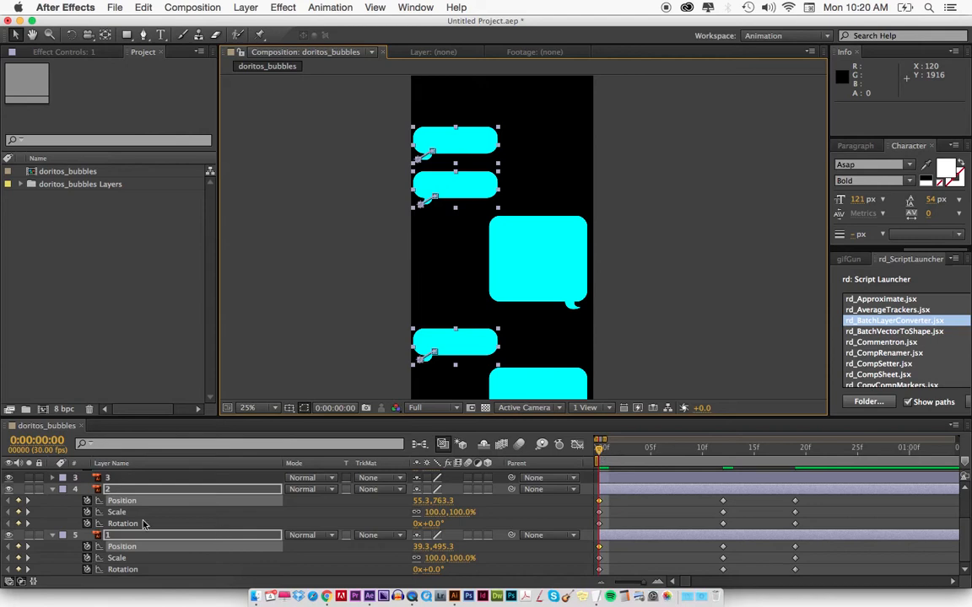
Set the three small bubbles' rotation to 6° and scale to 0% at 0:00:00:00.
left_click_drag(435, 525, 439, 525)
left_click(436, 512)
type("0")
key("Return")
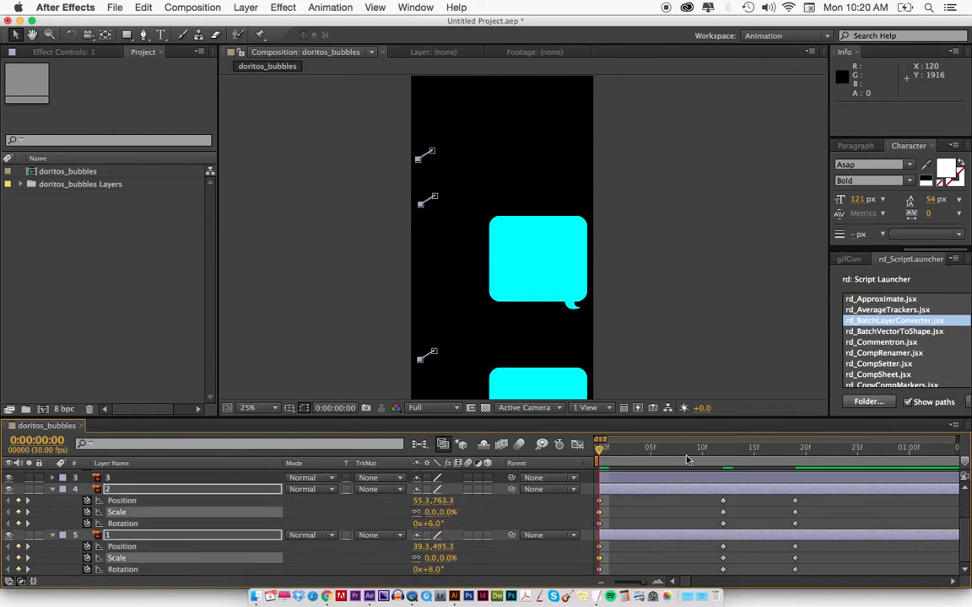
End the work area at 0:00:00:22 and preview the small bubbles' animation.
left_click_drag(780, 449, 826, 450)
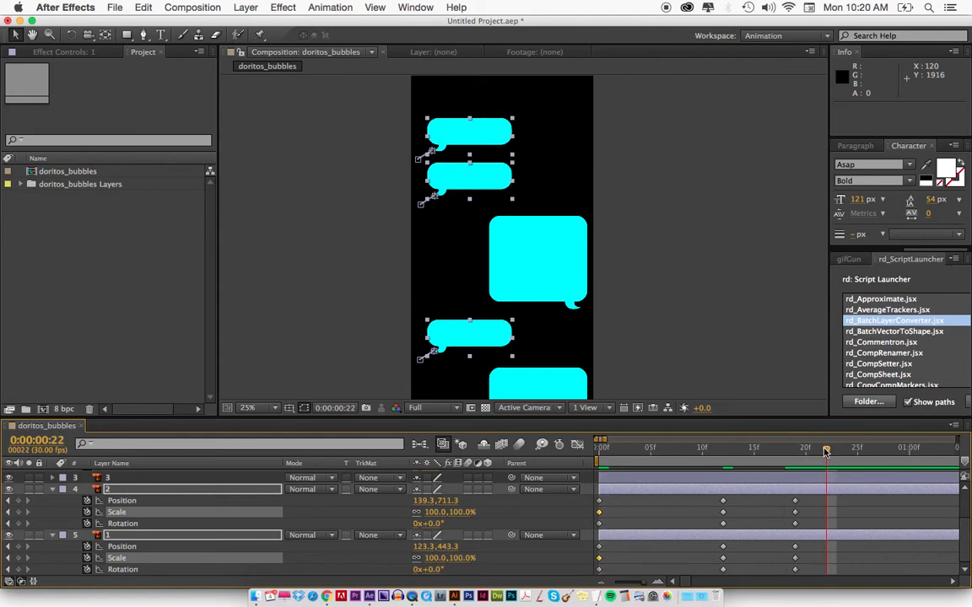
key("n")
key("KP_0")
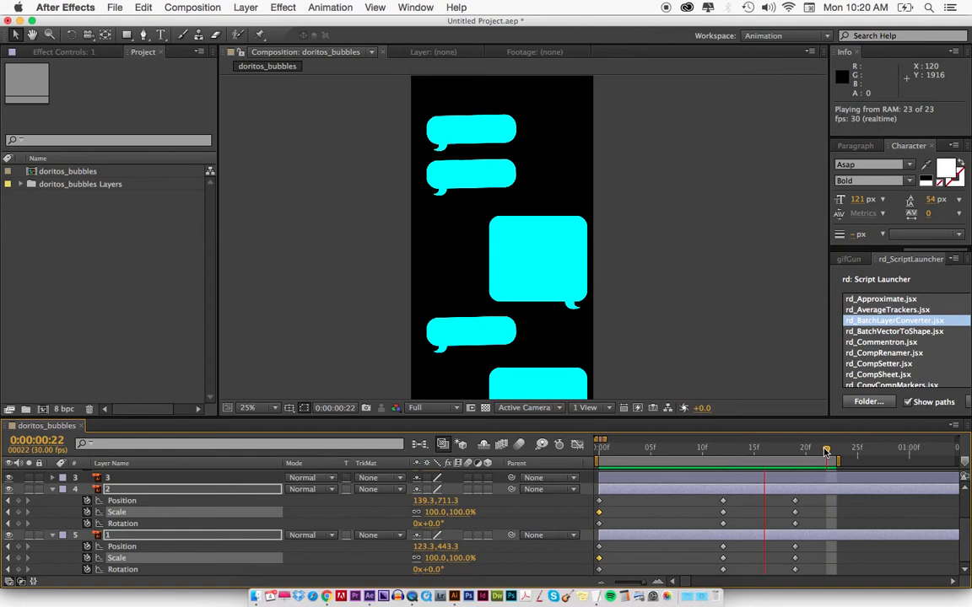
key("space")
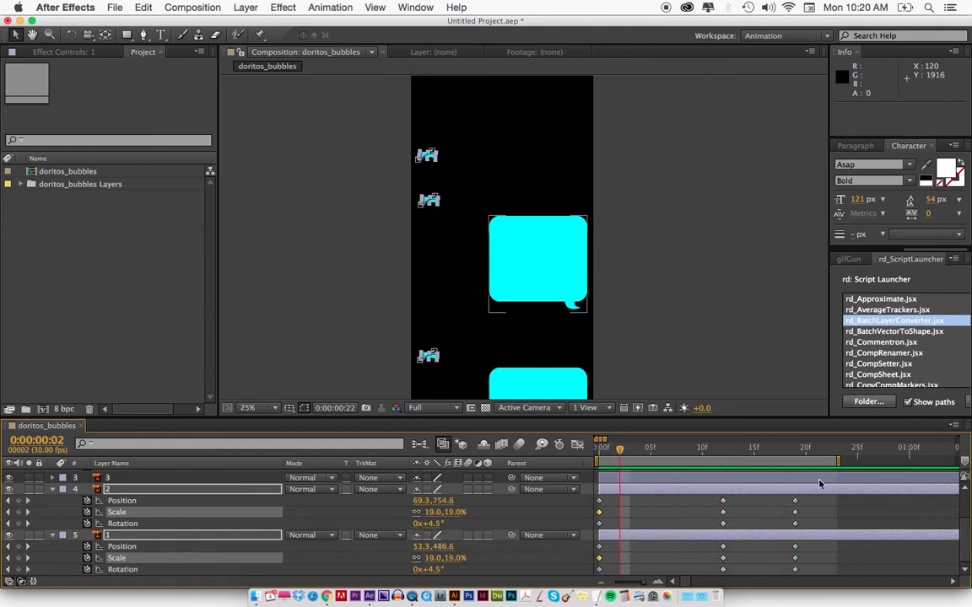
Compress the timing of all small bubble keyframes proportionally so that the last ones fall at 0:00:00:12.
key("minus")
left_click_drag(693, 416, 688, 379)
left_click_drag(708, 471, 565, 597)
key("space")
scroll(726, 529, "down", 1)
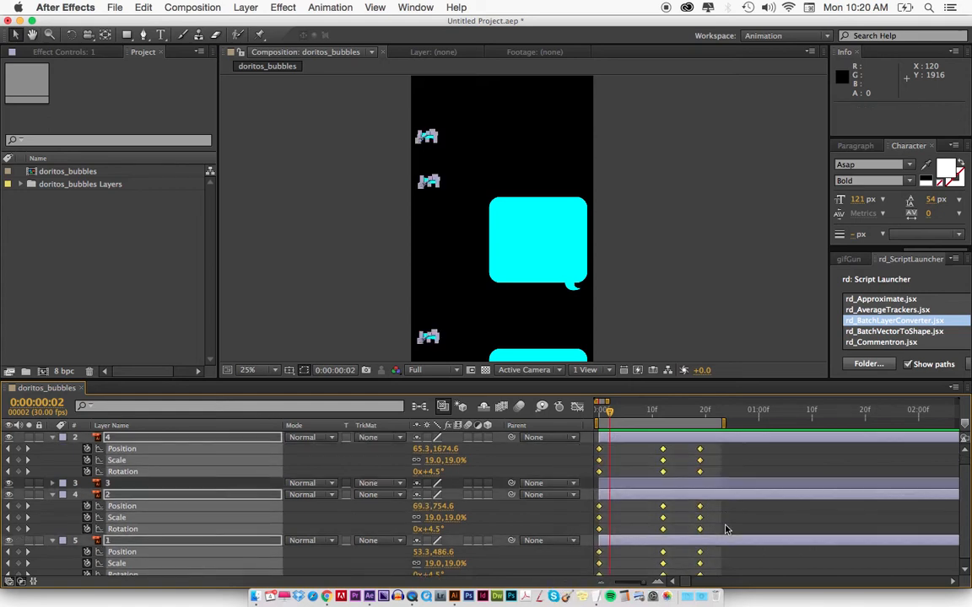
key("grave")
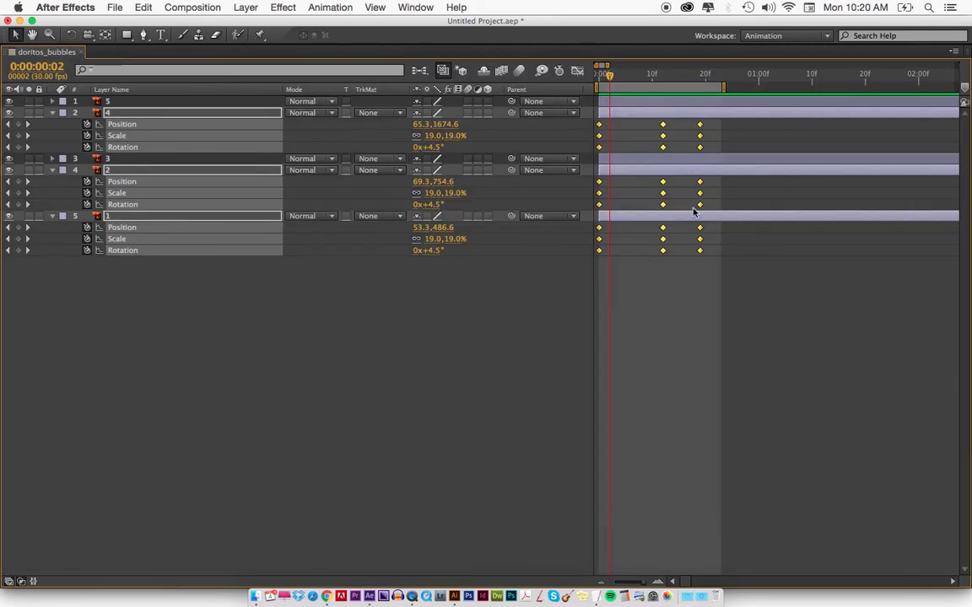
key("grave")
key("grave")
left_click_drag(748, 331, 582, 118)
left_click(700, 125)
left_click_drag(700, 125, 662, 129)
key("grave")
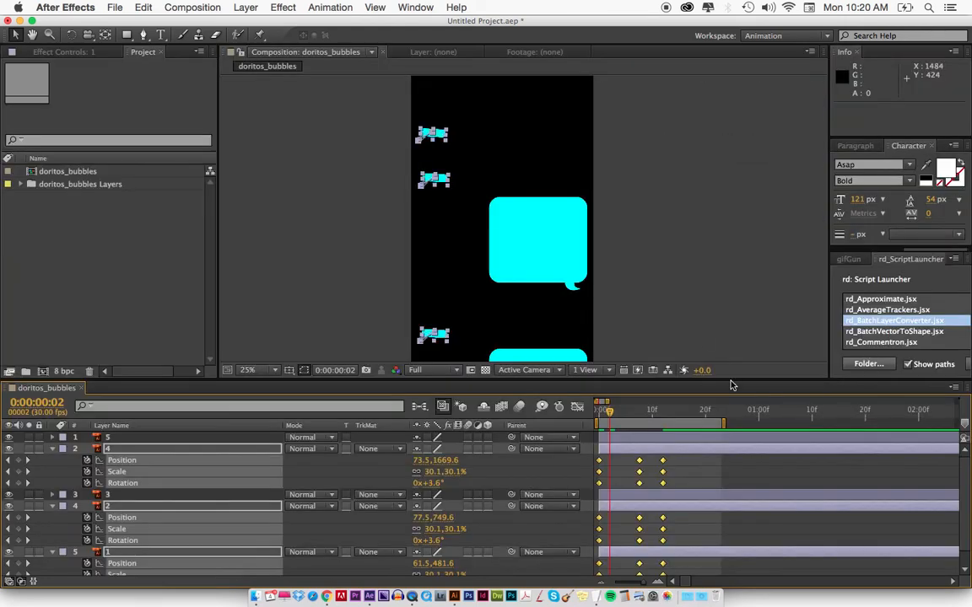
Preview the retimed small bubble animation and scrub back to 0:00:00:00.
key("KP_0")
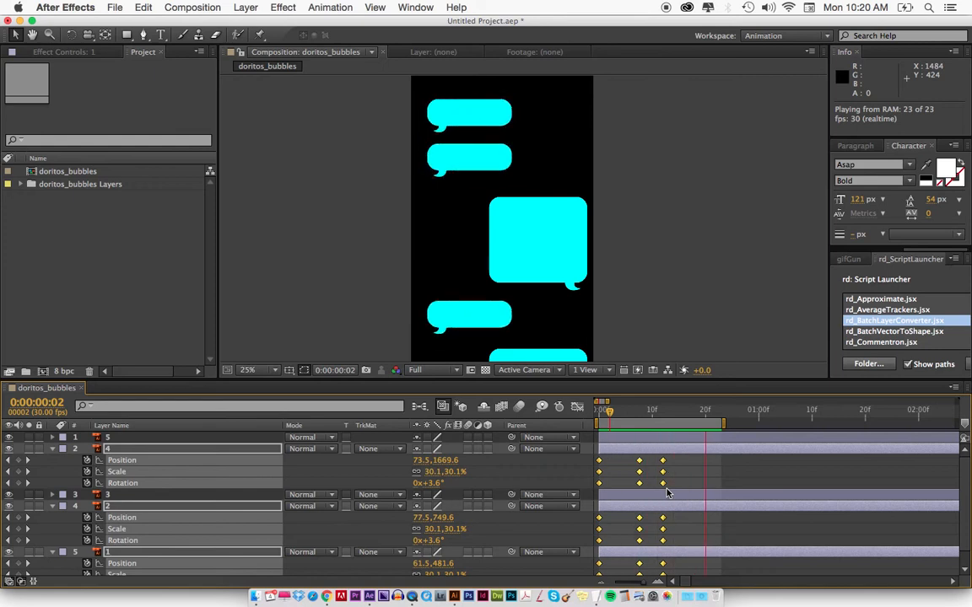
left_click_drag(609, 412, 697, 420)
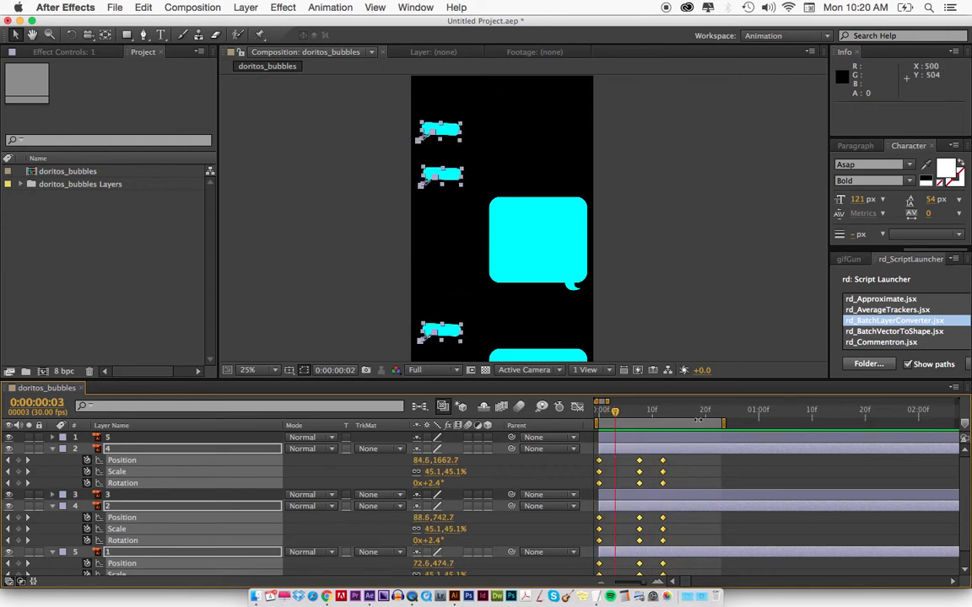
left_click_drag(623, 412, 587, 415)
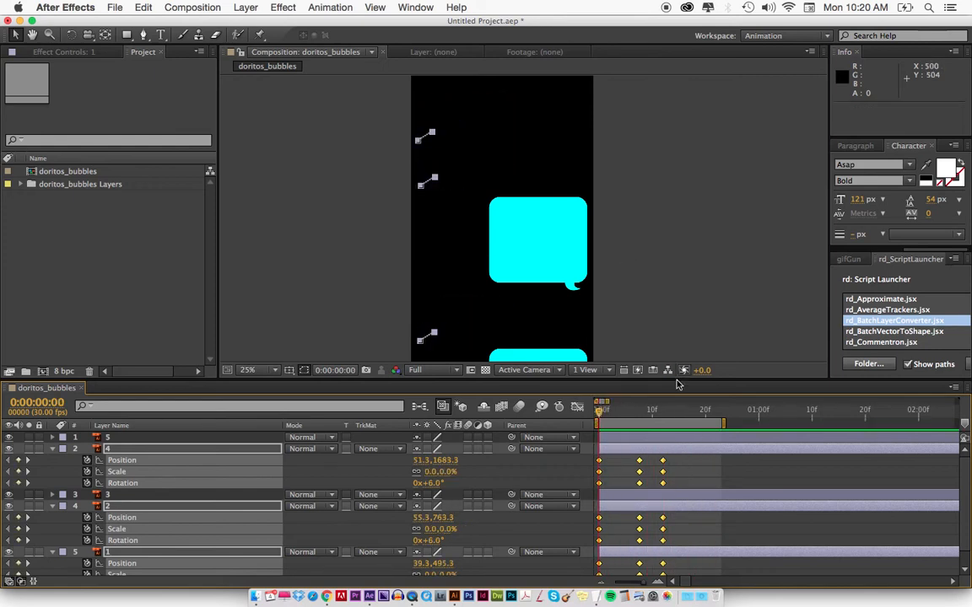
Select the two large bubbles, layers 3 and 5, and change their label colour to Yellow.
left_click(614, 458)
left_click_drag(627, 335, 624, 260)
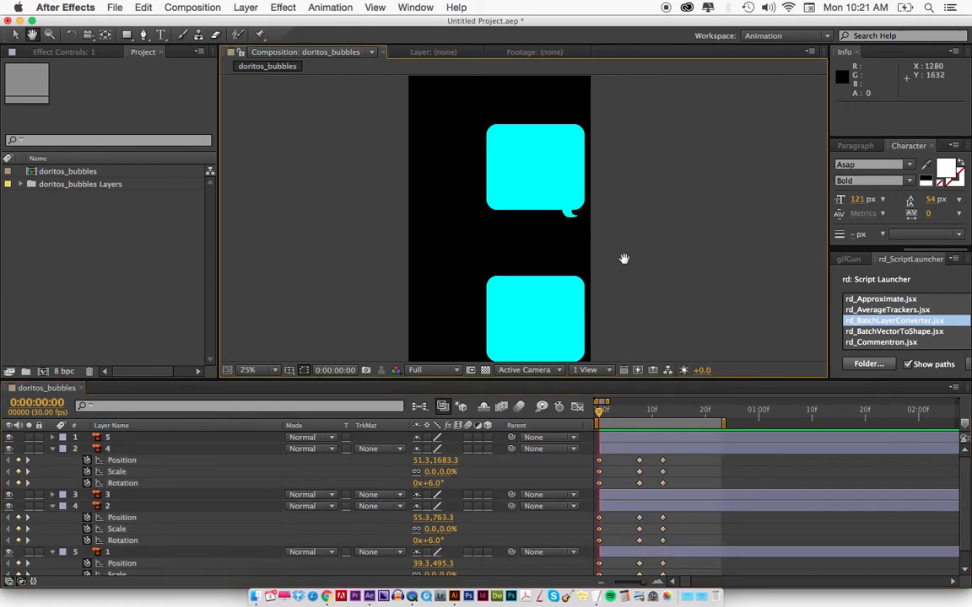
left_click(553, 197)
left_click(545, 315, "shift")
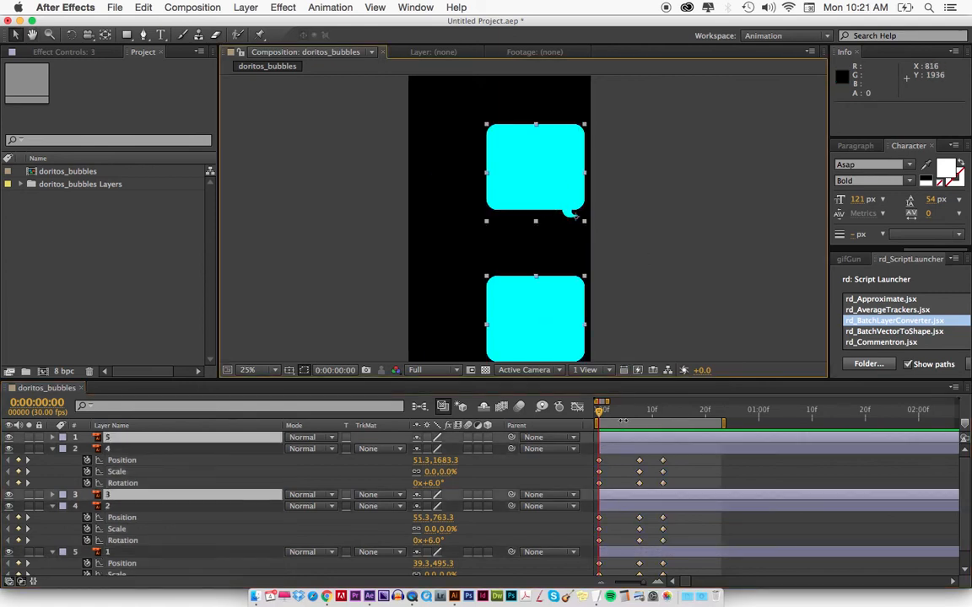
left_click(61, 438)
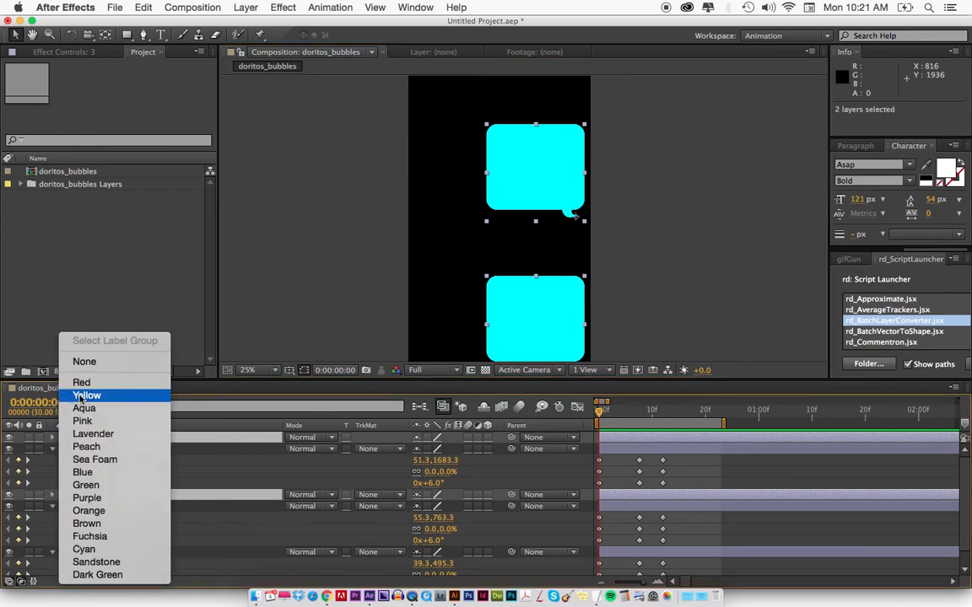
left_click(87, 395)
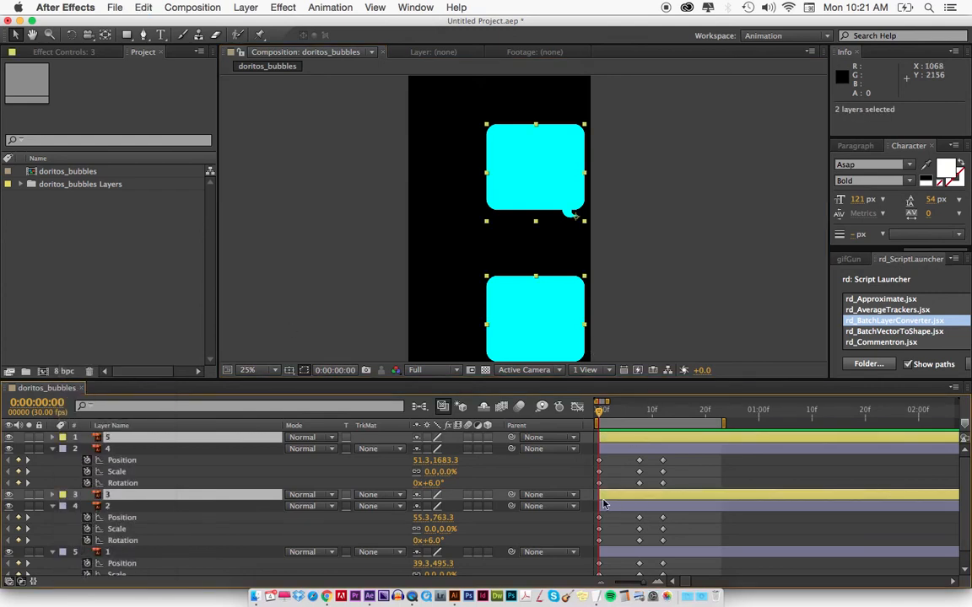
Add position, scale and rotation keyframes to large bubbles 3 and 5 at 0:00:00:00.
key("p")
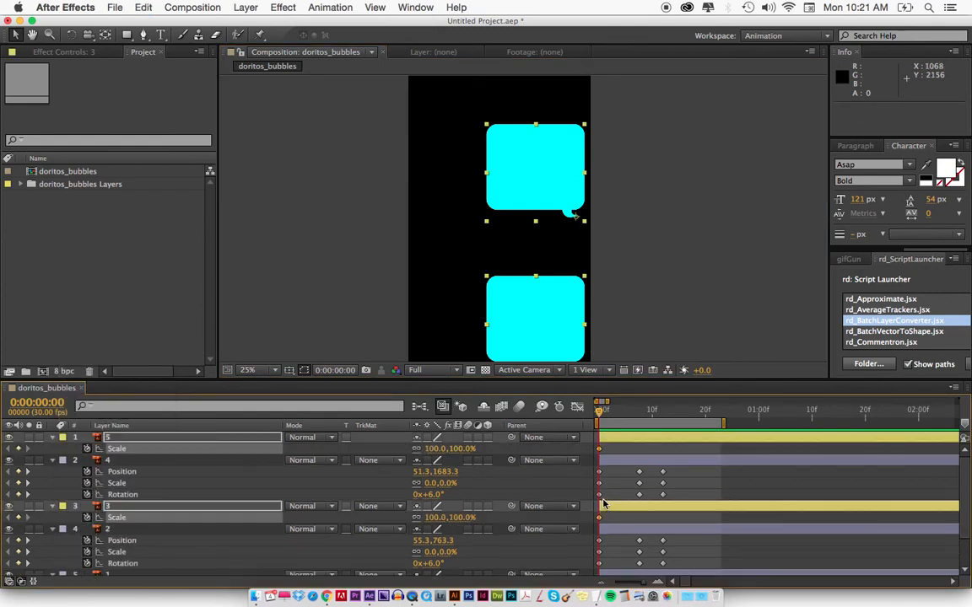
key("shift+s")
key("shift+r")
Add scale, rotation and position keyframes to large bubbles 3 and 5 at 0:00:00:08.
key("space")
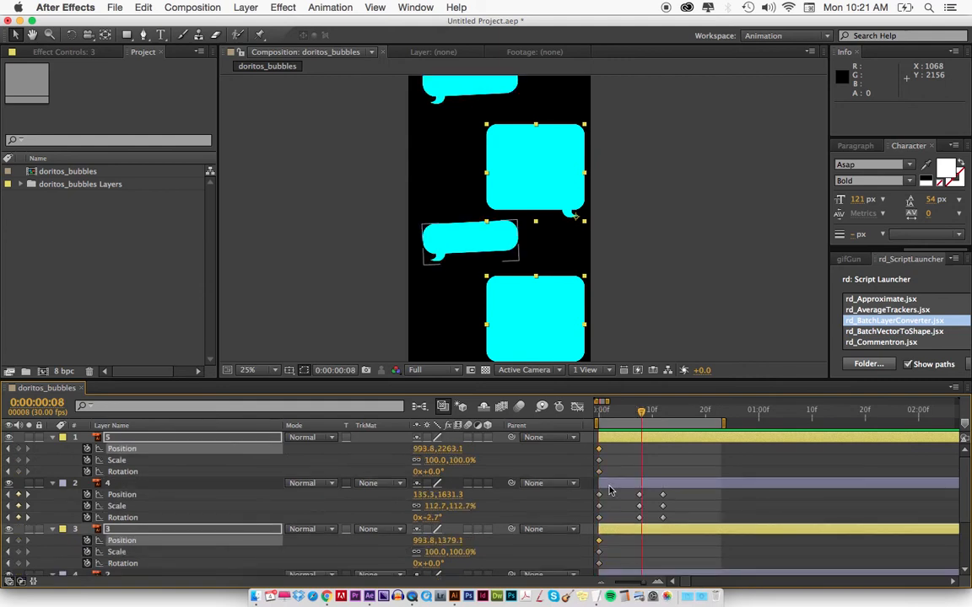
key("alt+s")
key("alt+r")
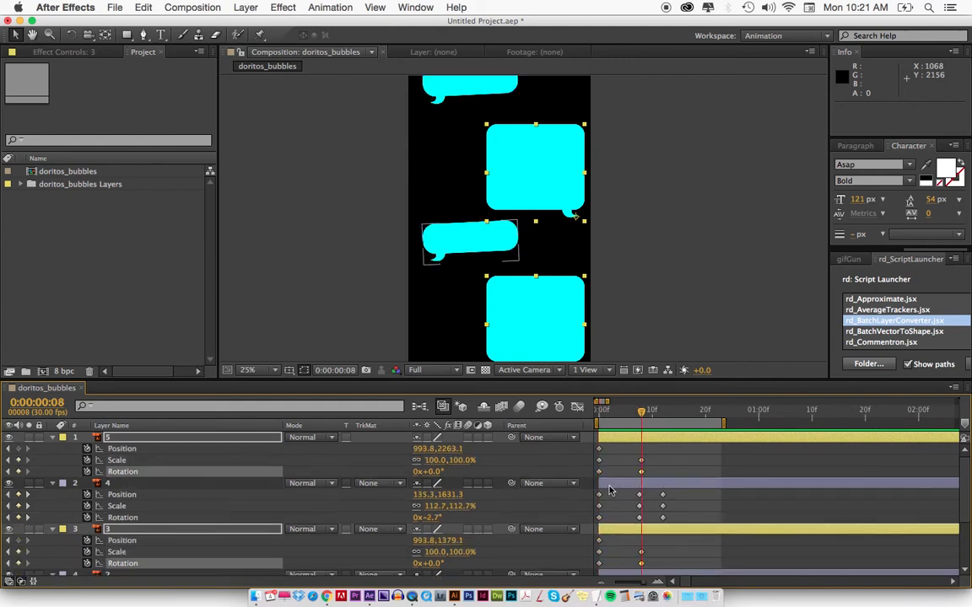
key("alt+p")
key("k")
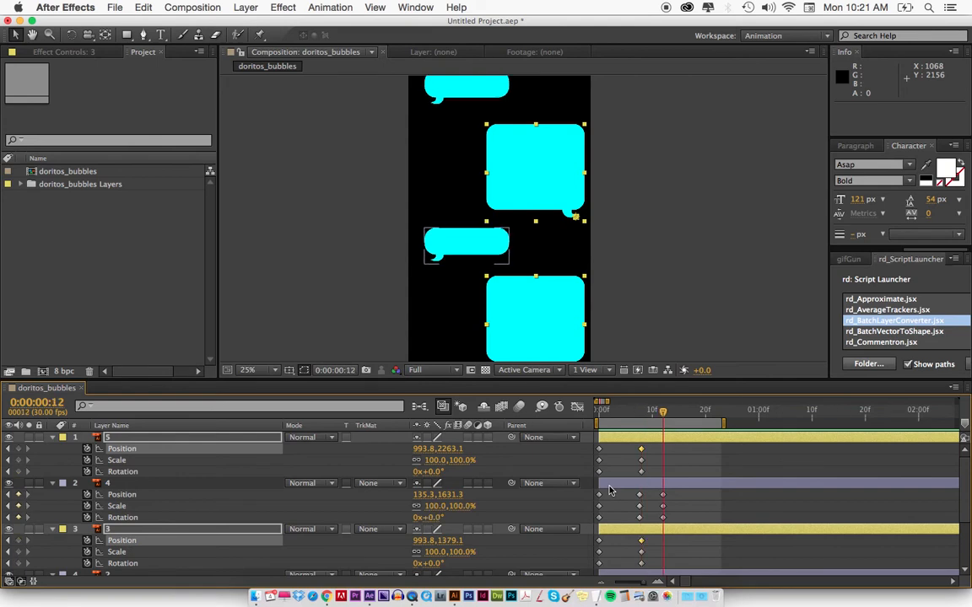
key("j")
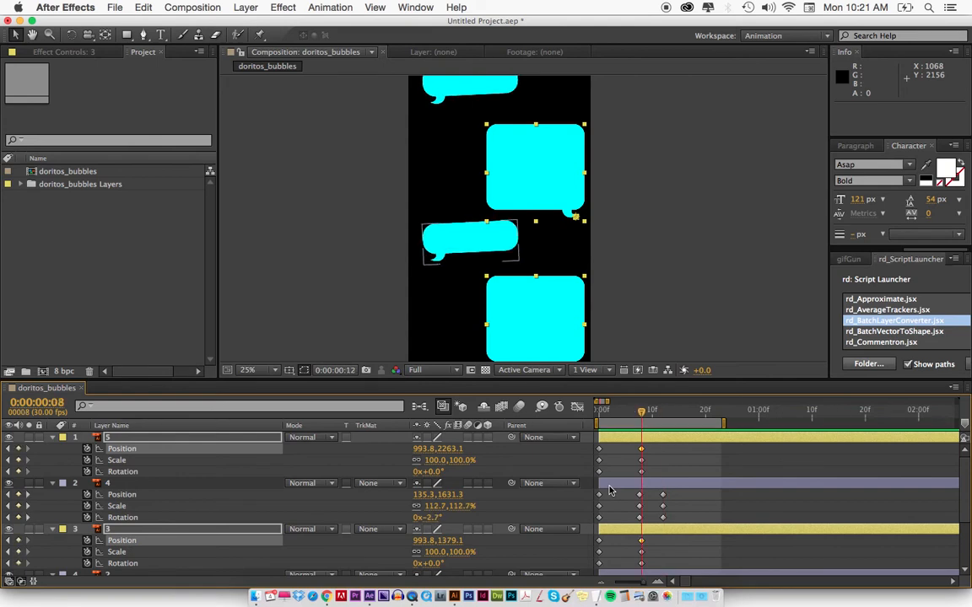
Add scale, position and rotation keyframes to large bubbles 3 and 5 at 0:00:00:12.
key("k")
key("alt+shift+s")
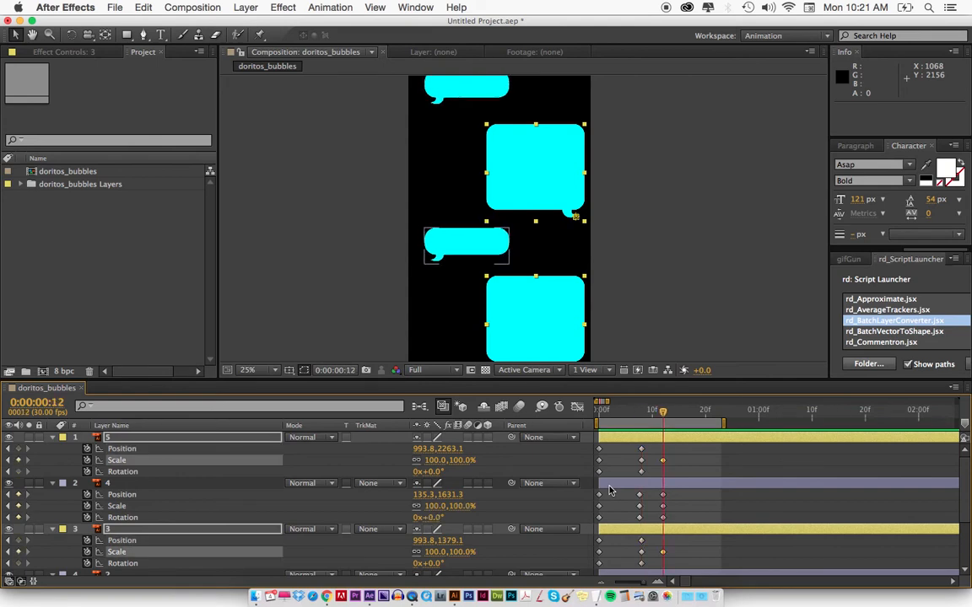
key("alt+shift+p")
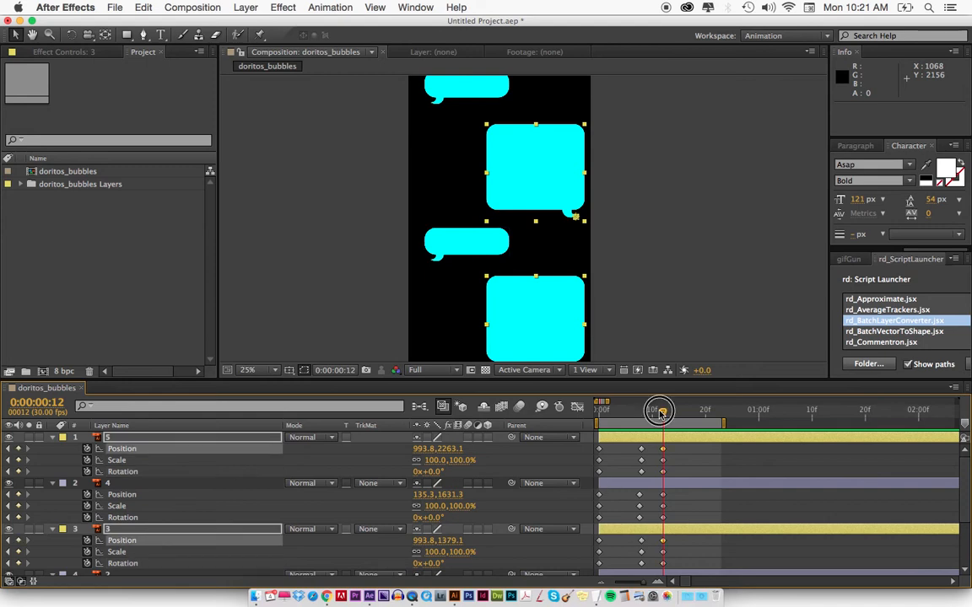
At 0:00:00:08, set the two large bubbles' rotation to 4° and scale to 110%.
left_click_drag(662, 414, 641, 414)
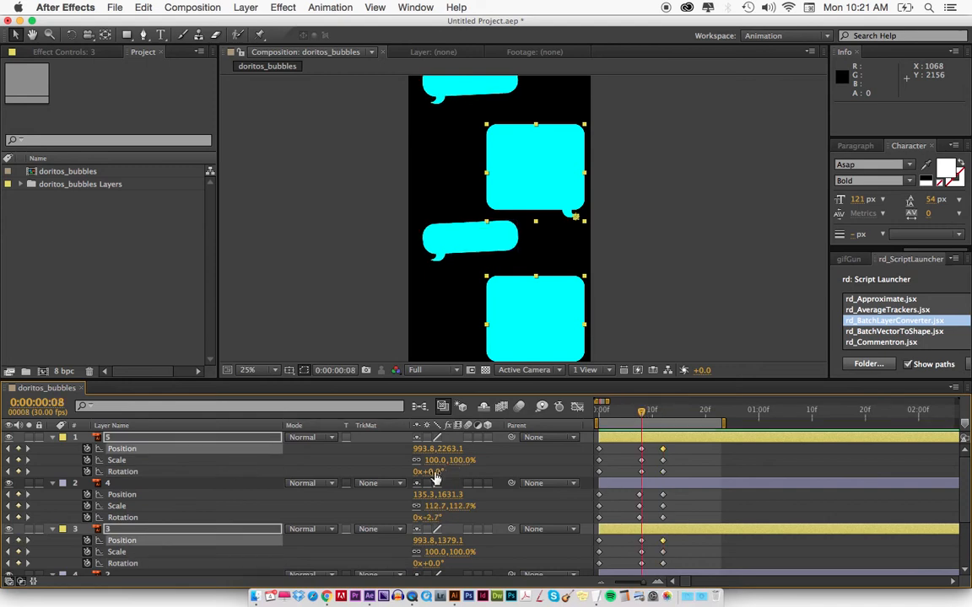
left_click_drag(434, 476, 459, 460)
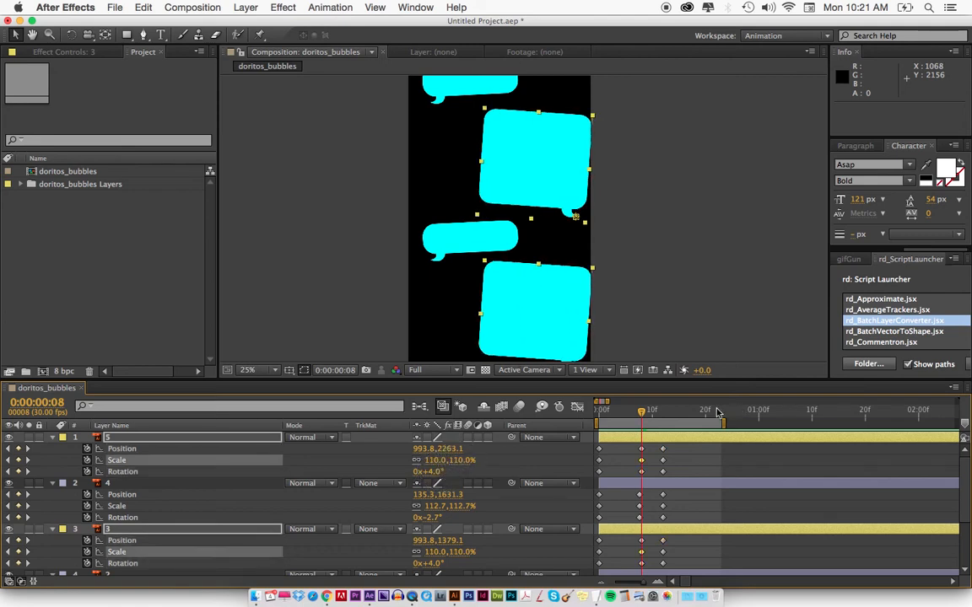
At 0:00:00:00, rotate the two large bubbles to -4°, move them about 96 px right and 76 px down, and set their scale to 0%.
left_click_drag(643, 411, 586, 413)
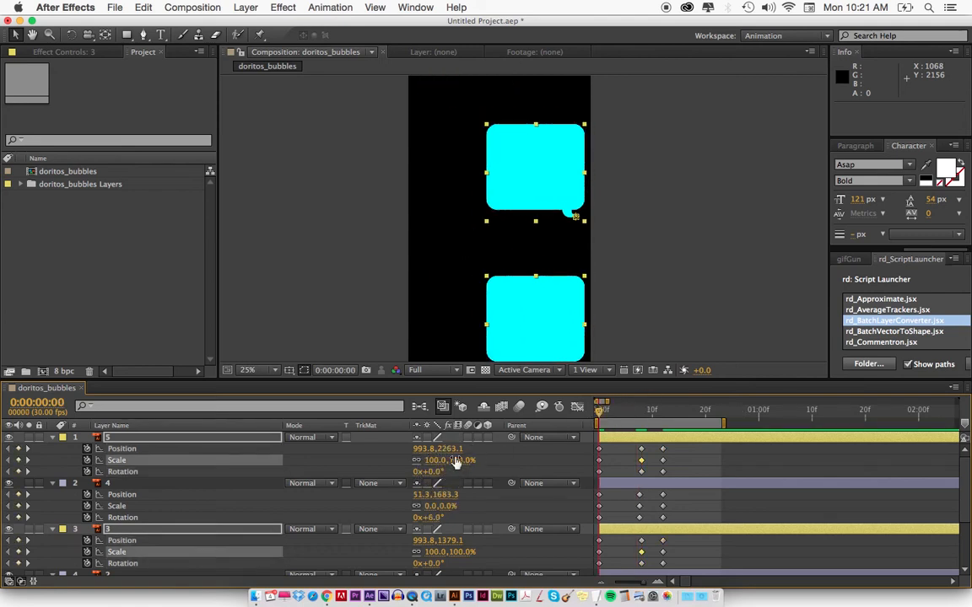
left_click_drag(432, 478, 428, 476)
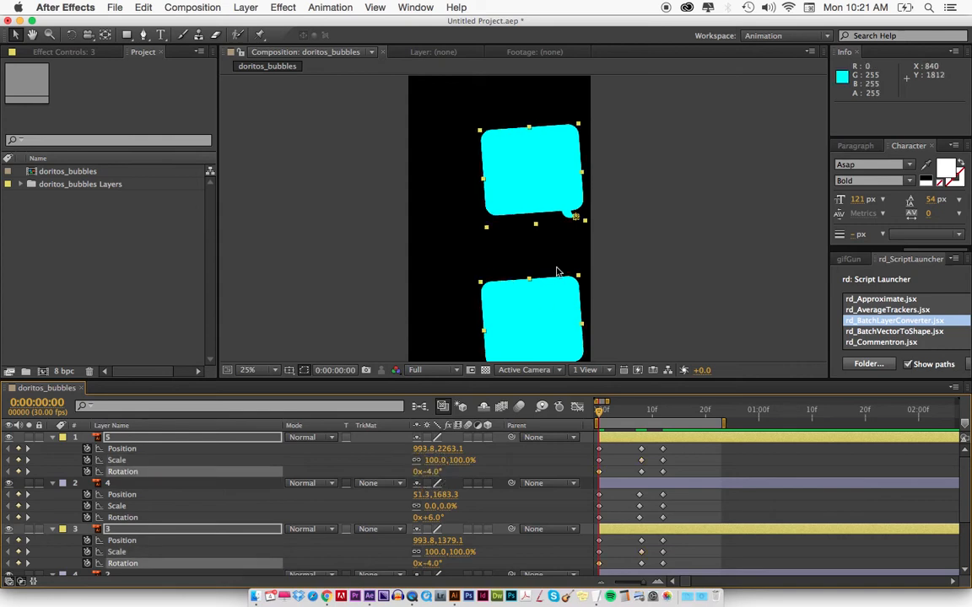
left_click_drag(513, 206, 530, 217)
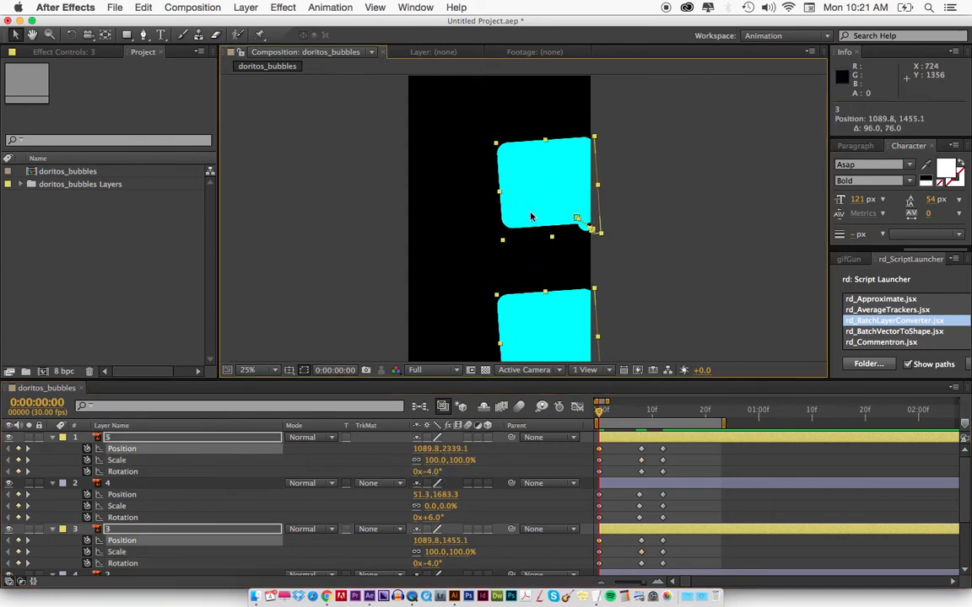
left_click(433, 461)
type("00.0")
key("Return")
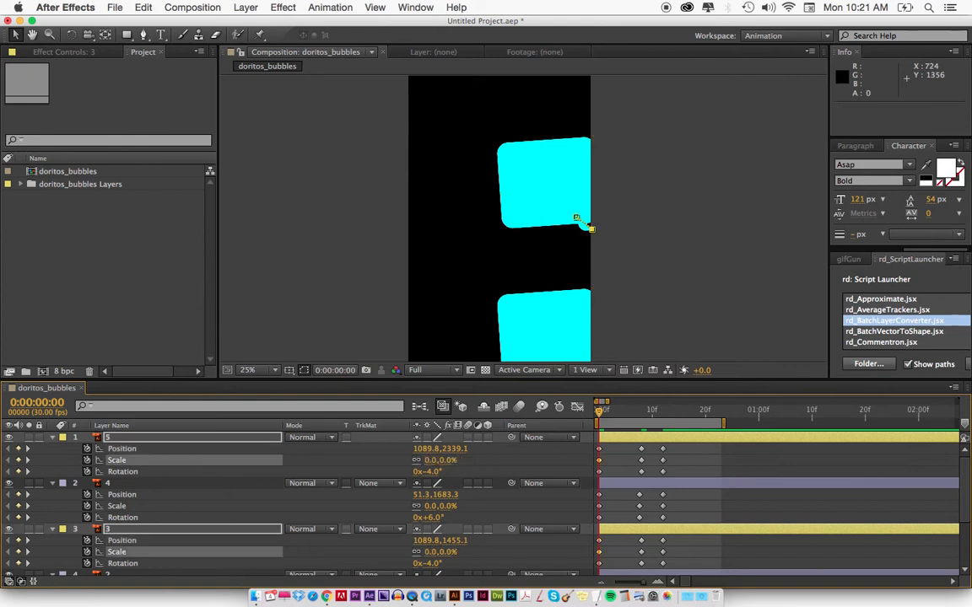
Preview all the bubbles popping in together and inspect the frame at 0:00:00:04.
key("KP_0")
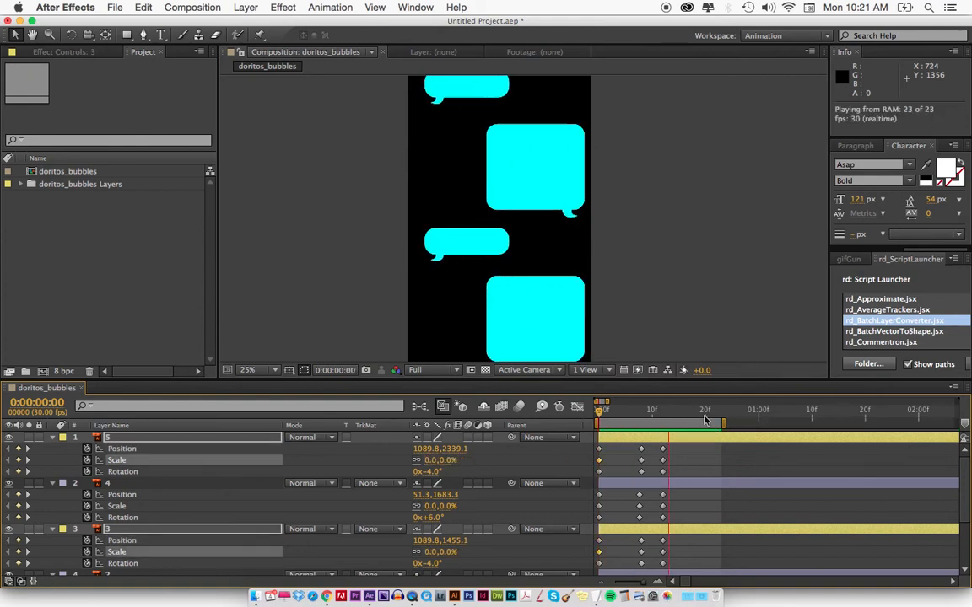
key("space")
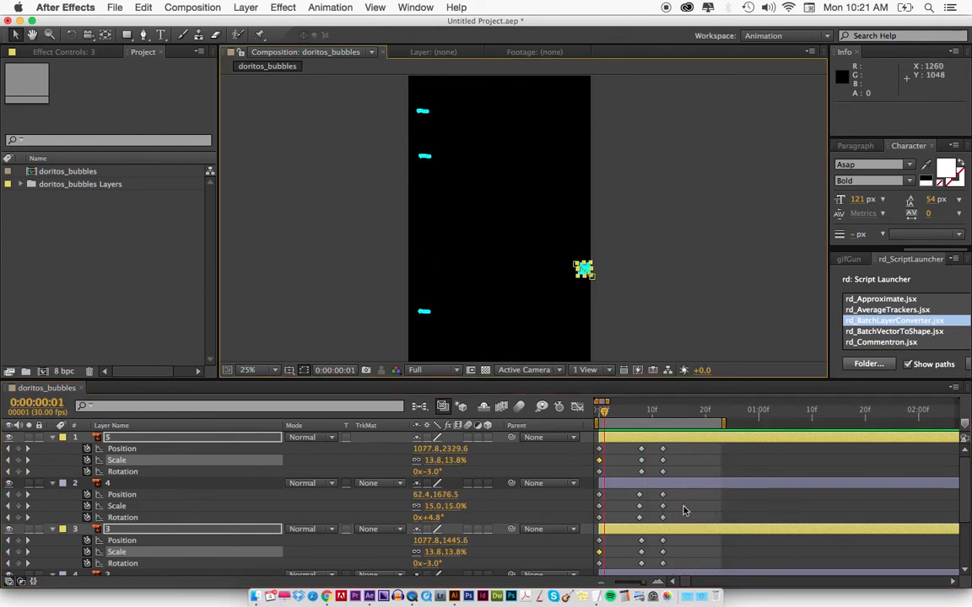
left_click(620, 410)
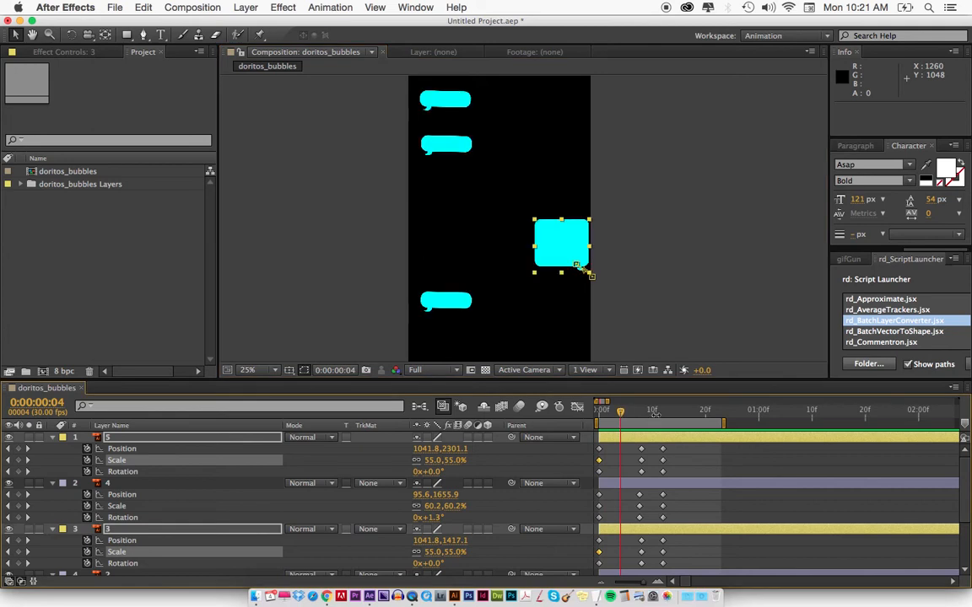
Try delaying bubble layer 5 to start at 0:00:01:27 and return its start to 0:00:00:00.
key("minus")
key("minus")
key("minus")
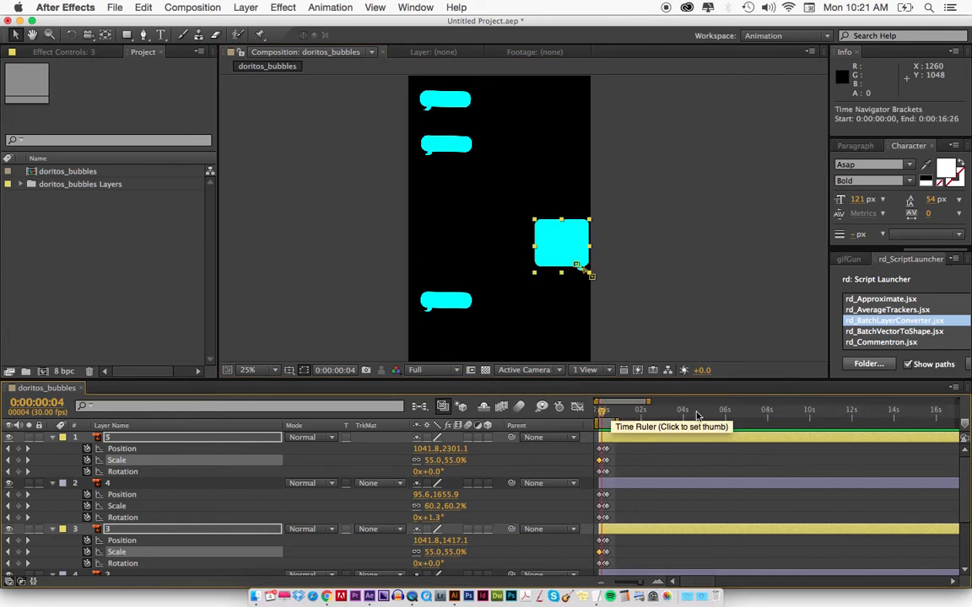
left_click(614, 460)
key("equal")
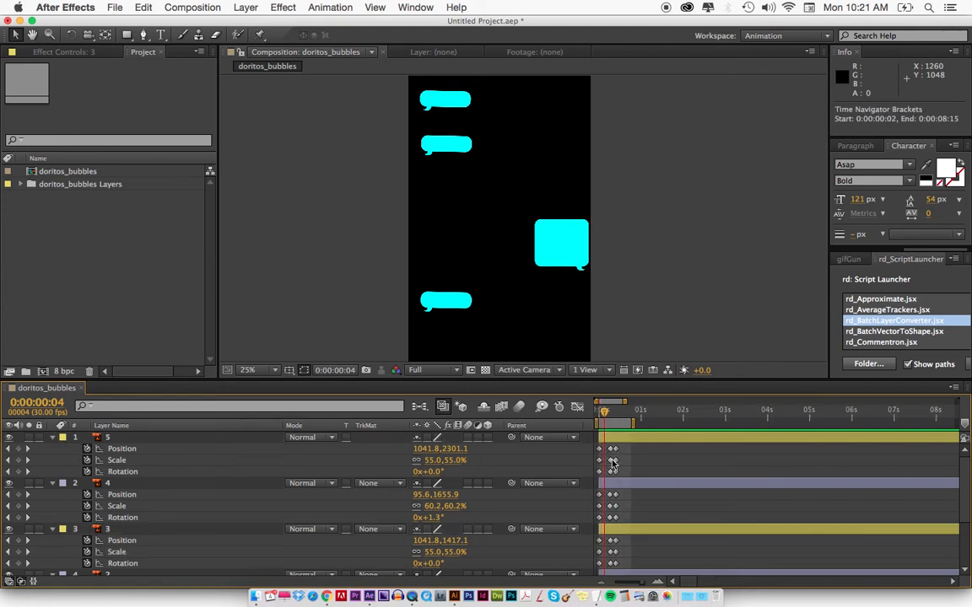
left_click_drag(629, 439, 700, 439)
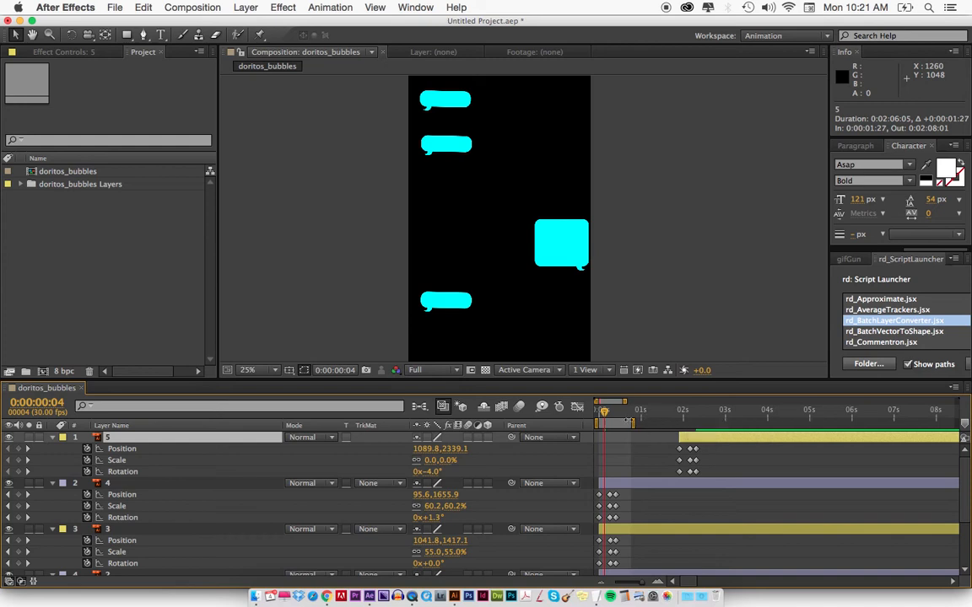
left_click_drag(709, 444, 631, 436)
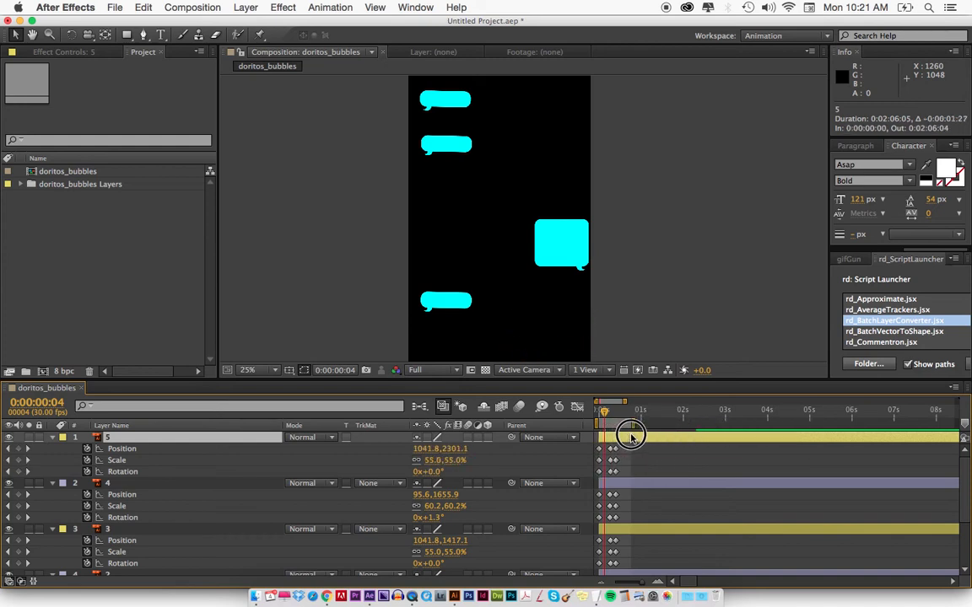
Test layer 5 with a start at 0:00:01:29 and realign its in point to 0:00:00:00.
left_click(623, 410)
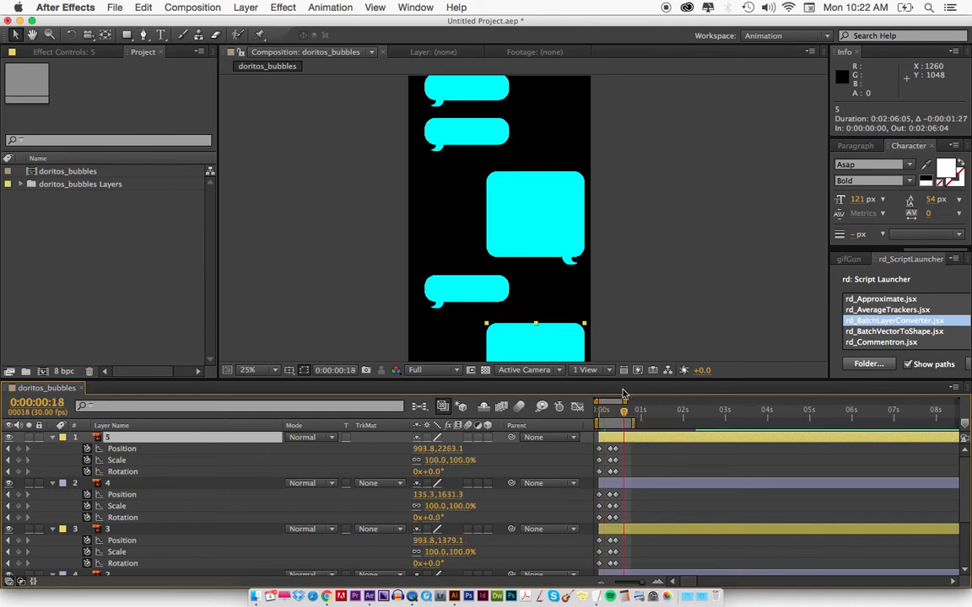
left_click_drag(621, 312, 614, 246)
left_click_drag(629, 440, 714, 436)
left_click_drag(665, 410, 598, 410)
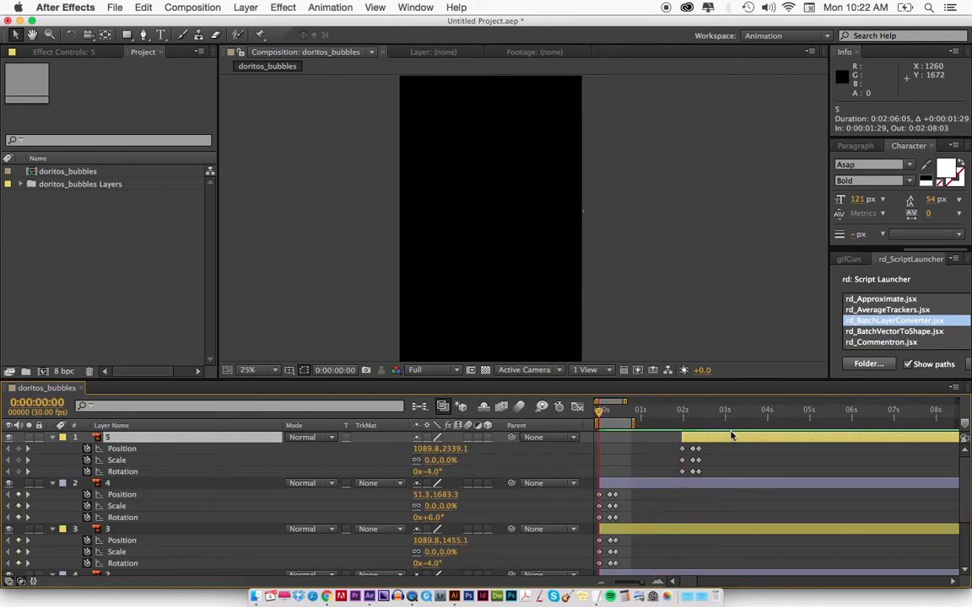
key("bracketleft")
key("space")
left_click_drag(603, 304, 604, 286)
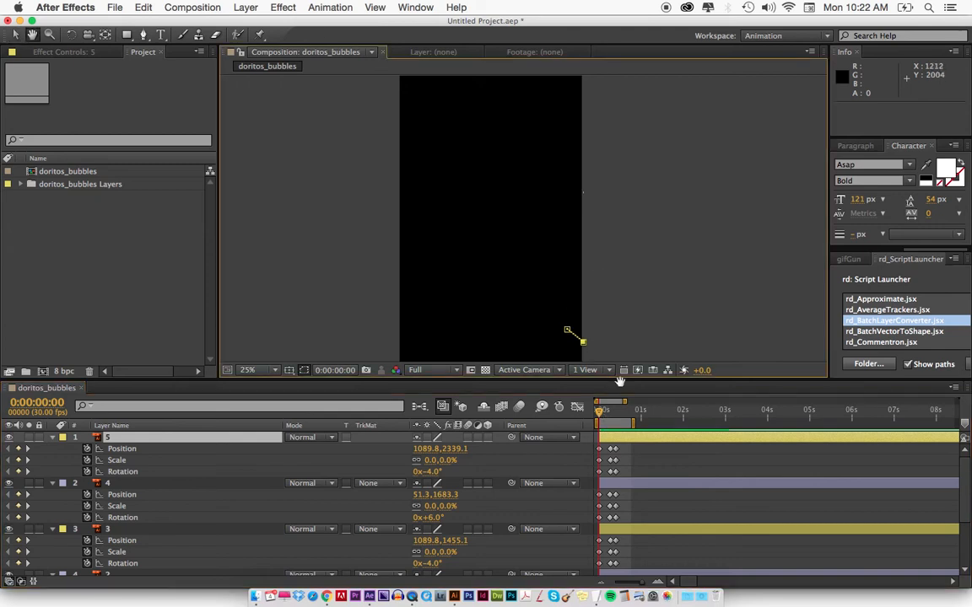
Shift bubble layers 2 through 5 about 4.7 seconds later together, leaving layer 1 at the composition's start.
scroll(639, 477, "down", 5)
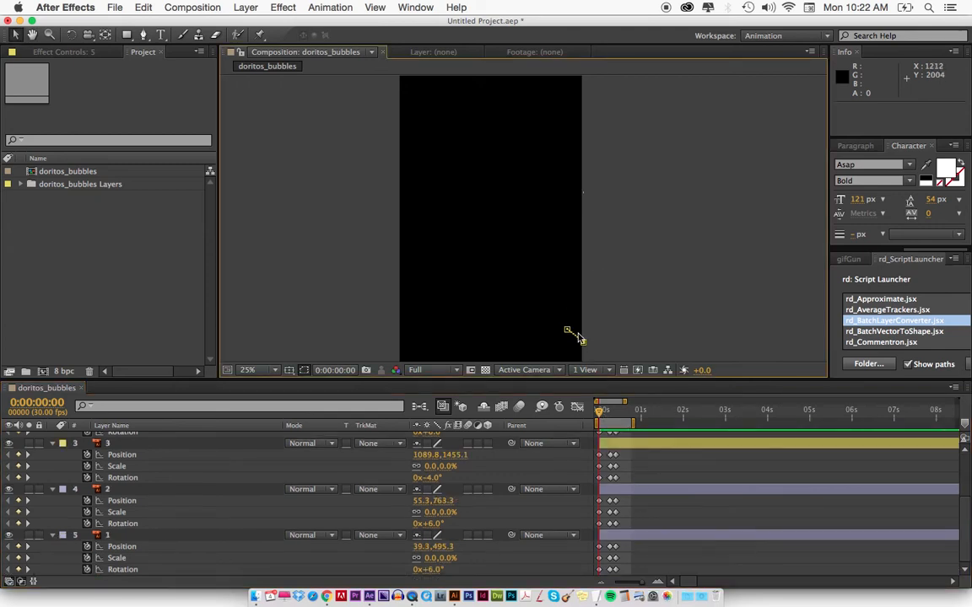
left_click(635, 541)
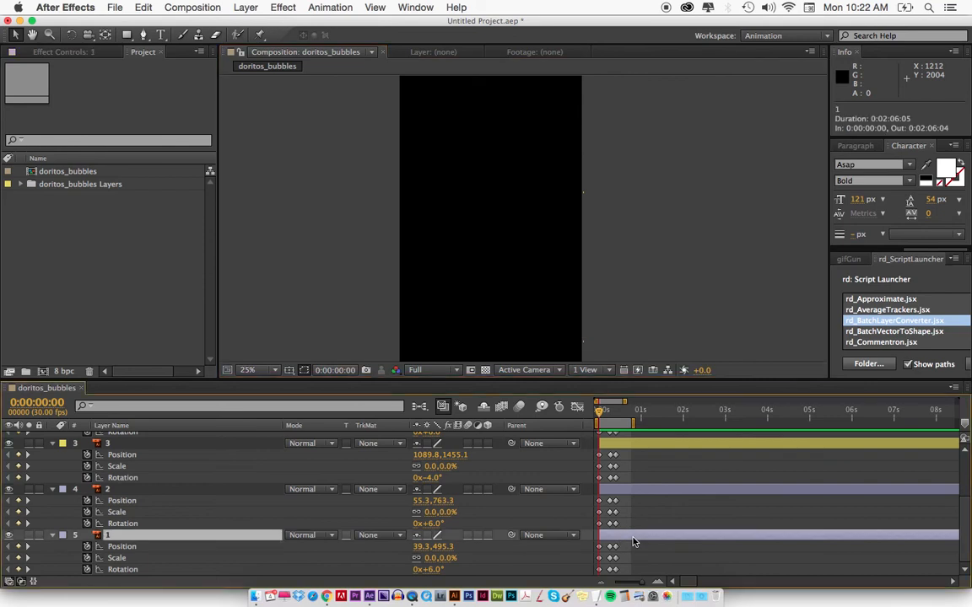
left_click(625, 411)
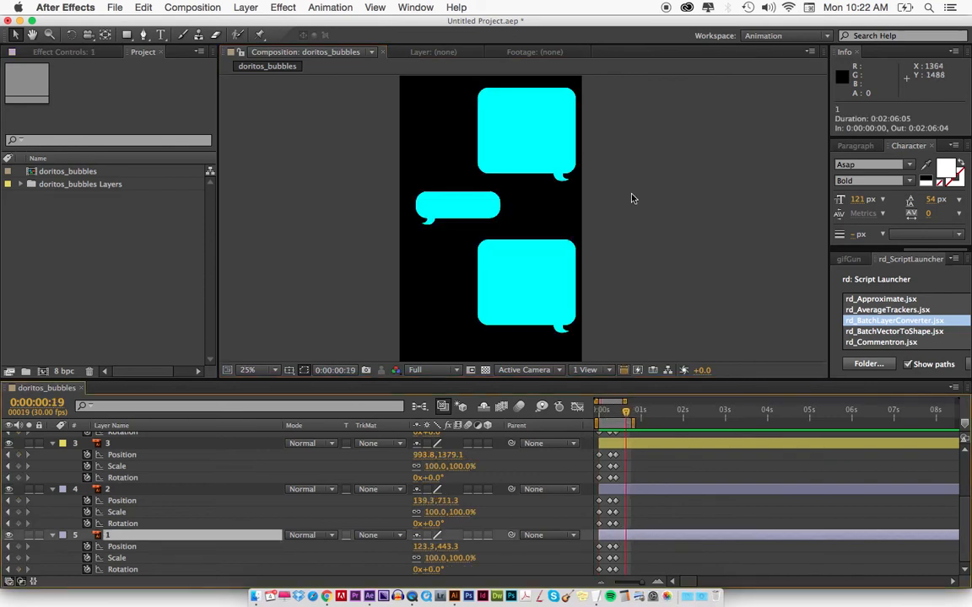
left_click_drag(632, 163, 639, 255)
left_click(622, 494)
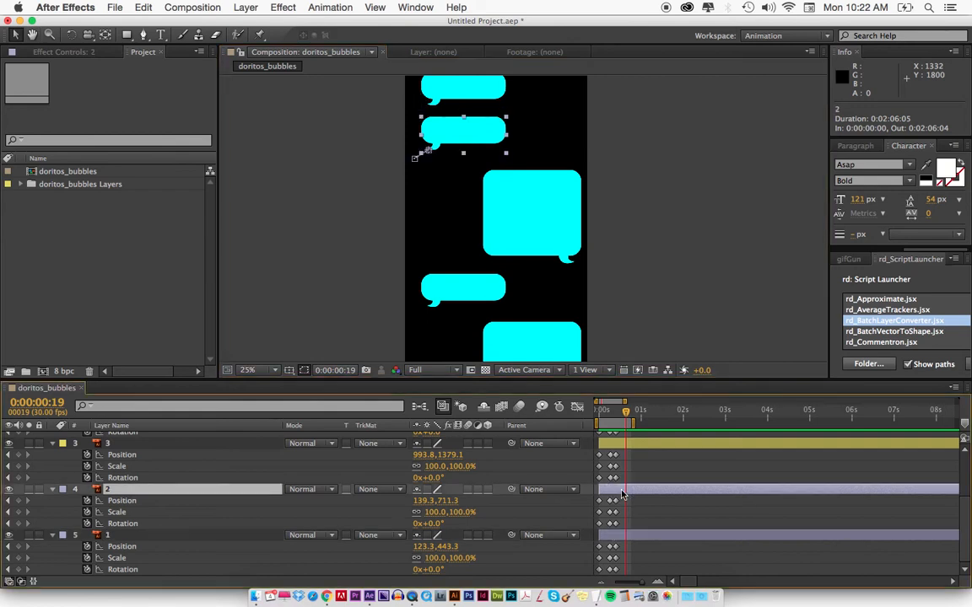
scroll(622, 472, "up", 3)
left_click(622, 439, "shift")
left_click_drag(610, 439, 808, 463)
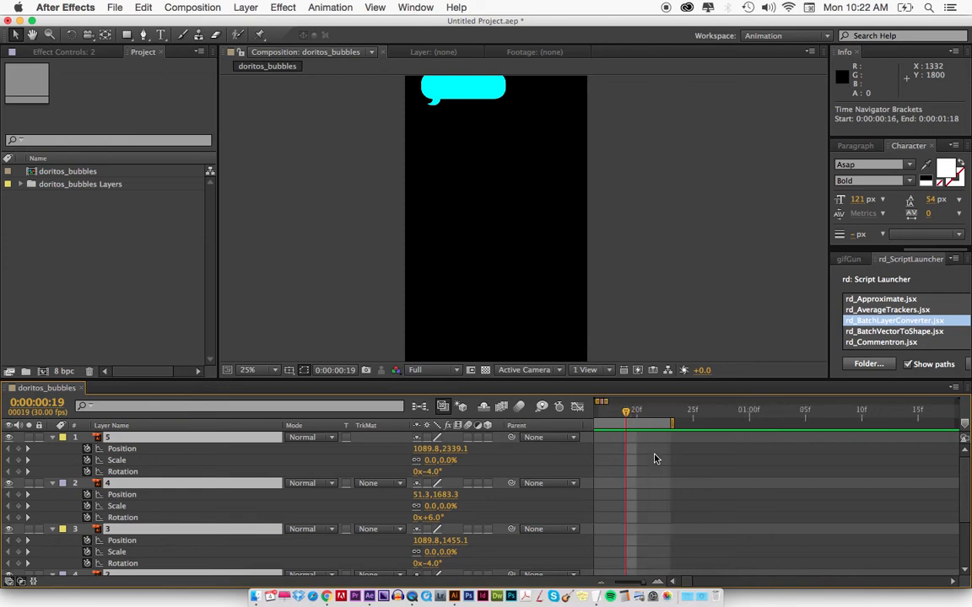
Preview the pop-in of bubble 1 on its own.
key("semicolon")
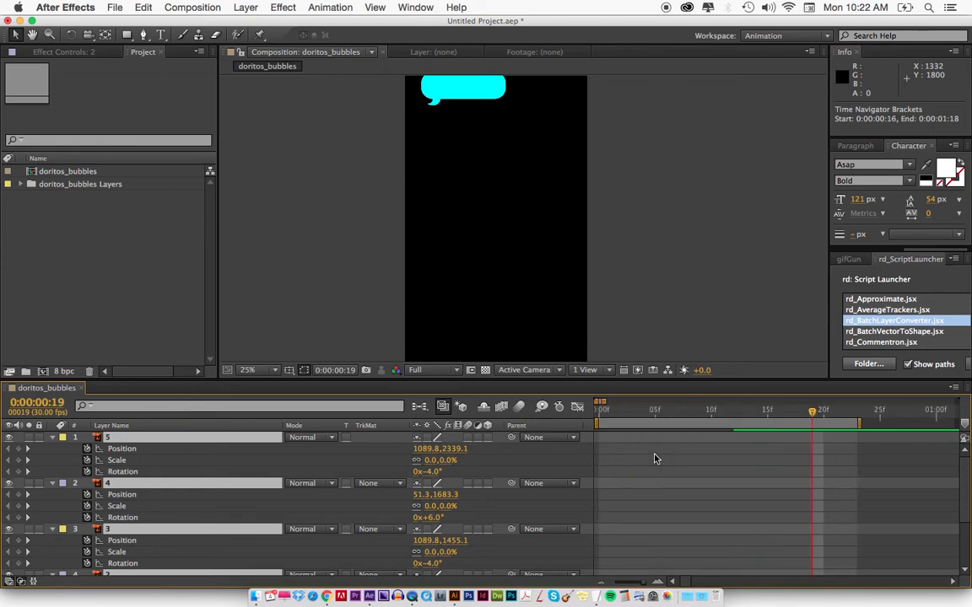
scroll(654, 462, "down", 5)
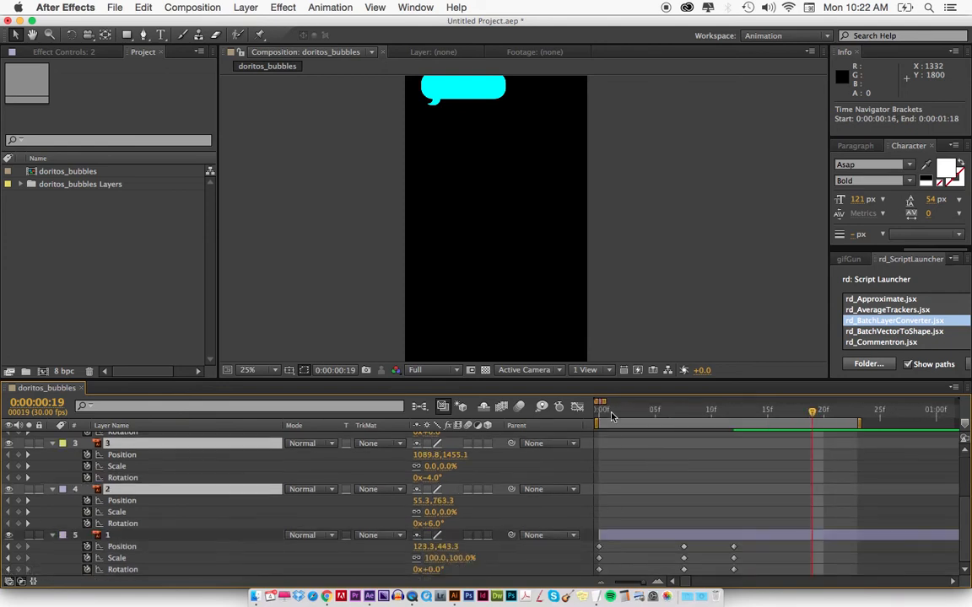
left_click_drag(631, 167, 629, 219)
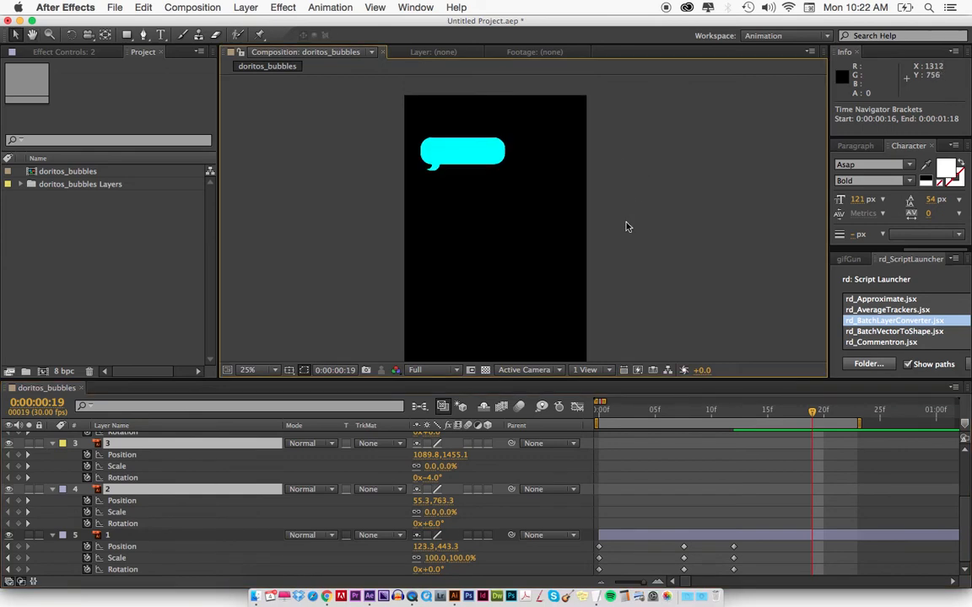
key("KP_0")
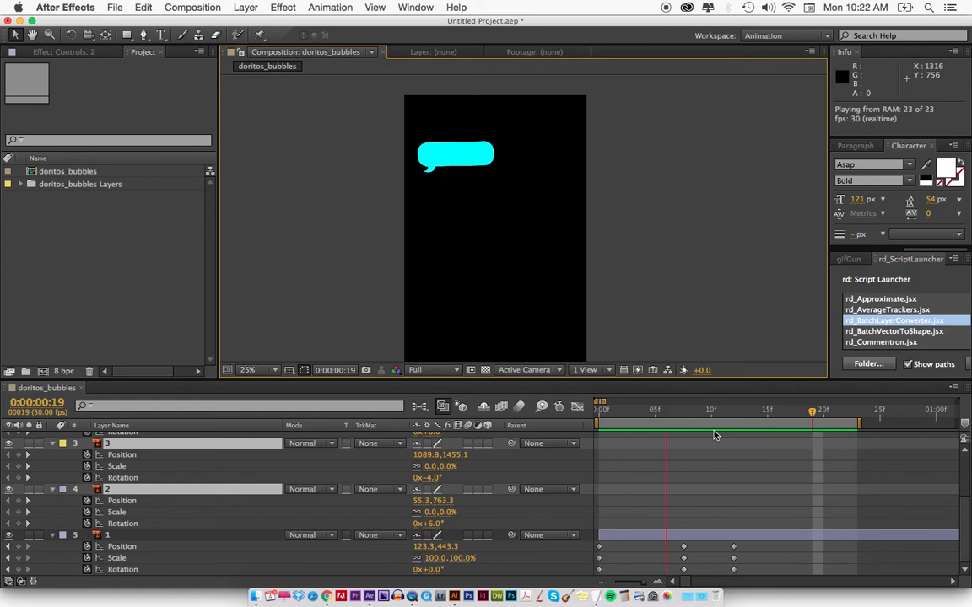
key("space")
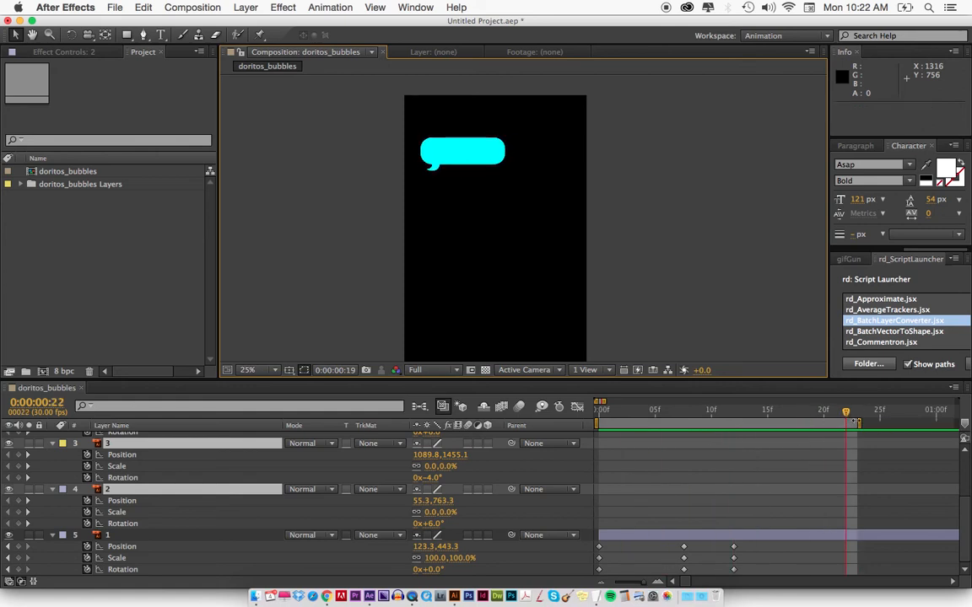
Extend the work area to 26 frames and preview the hold after bubble 1's pop-in.
left_click_drag(855, 422, 856, 425)
left_click_drag(689, 423, 727, 413)
left_click_drag(601, 411, 741, 413)
key("KP_0")
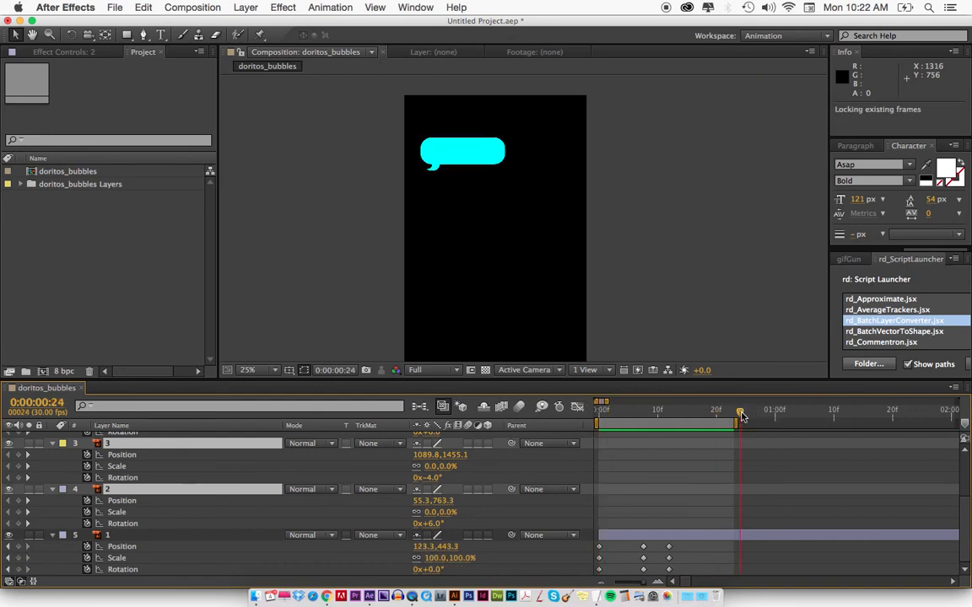
left_click_drag(740, 416, 751, 427)
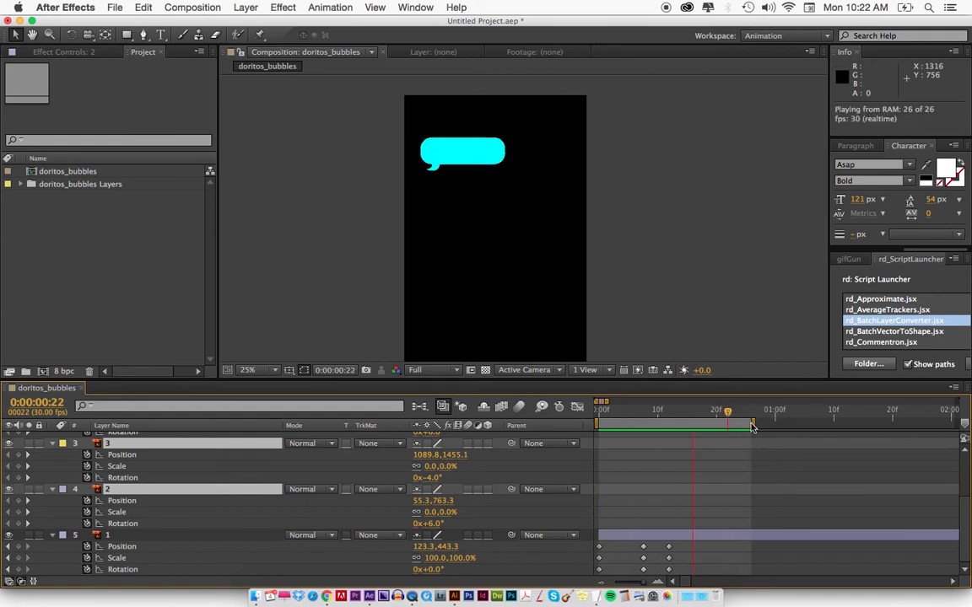
Switch to Chrome, play the Doritos chat-bubble post as a timing reference, and return to After Effects.
key("super+Tab")
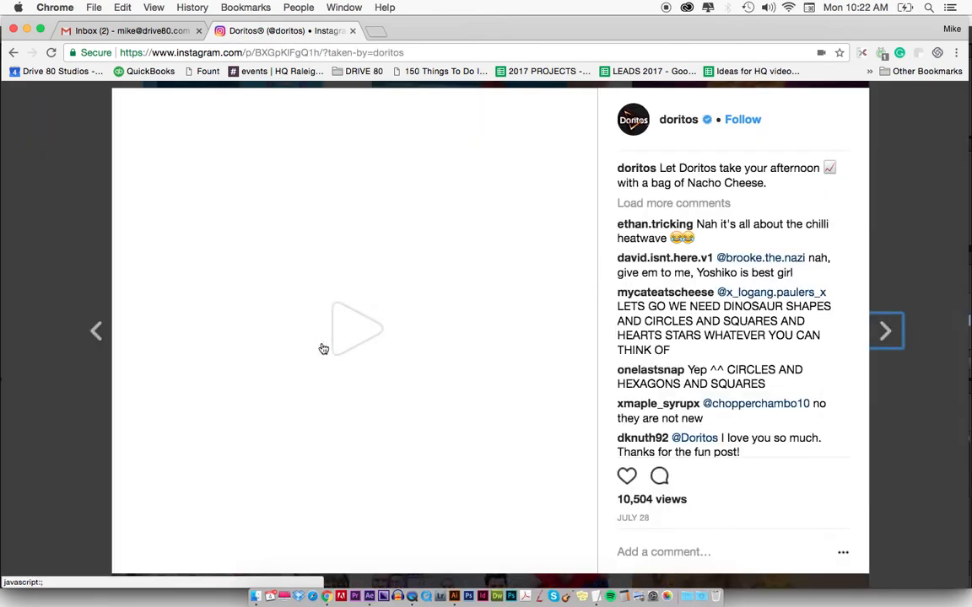
left_click(324, 348)
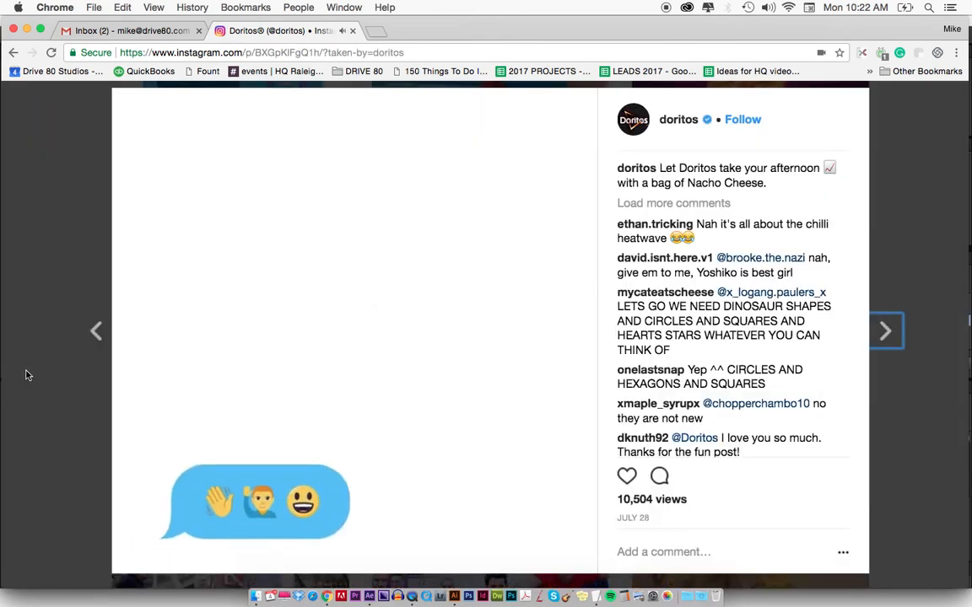
left_click(26, 375)
key("super+Tab")
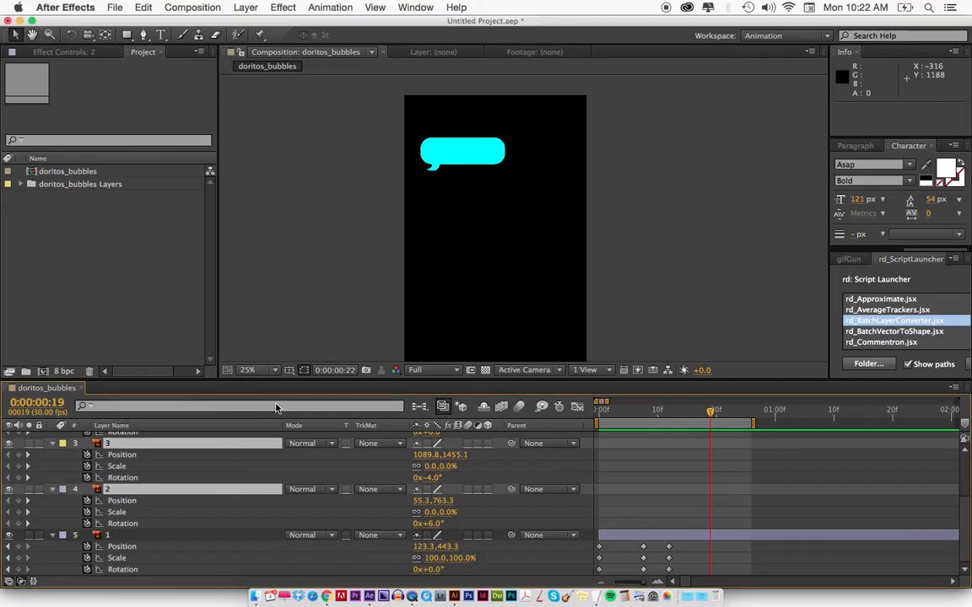
Start bubble layer 2 at 0:00:00:22, extend the work area to 46 frames, and preview the two bubbles.
left_click_drag(607, 410, 727, 411)
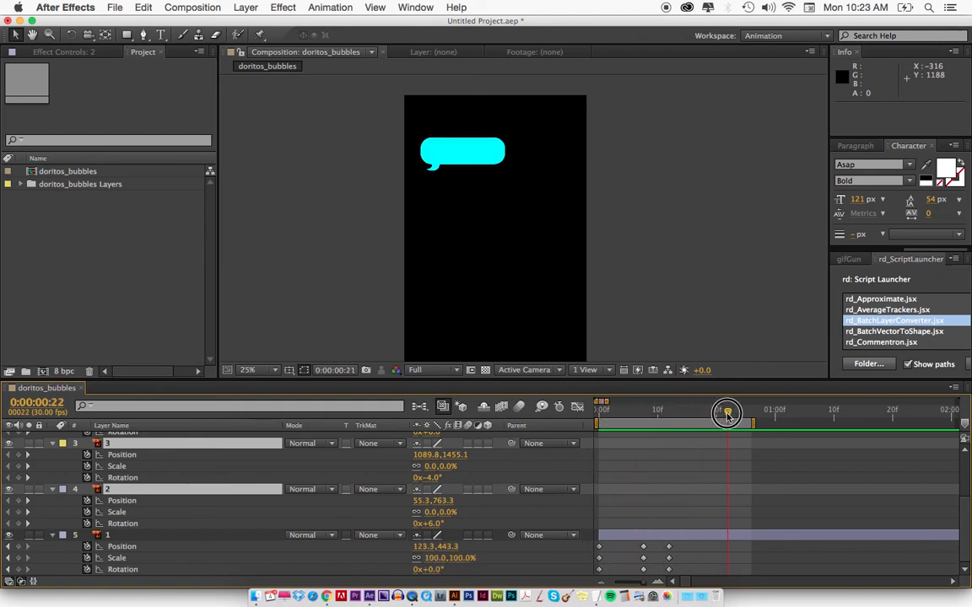
left_click(121, 491)
key("bracketleft")
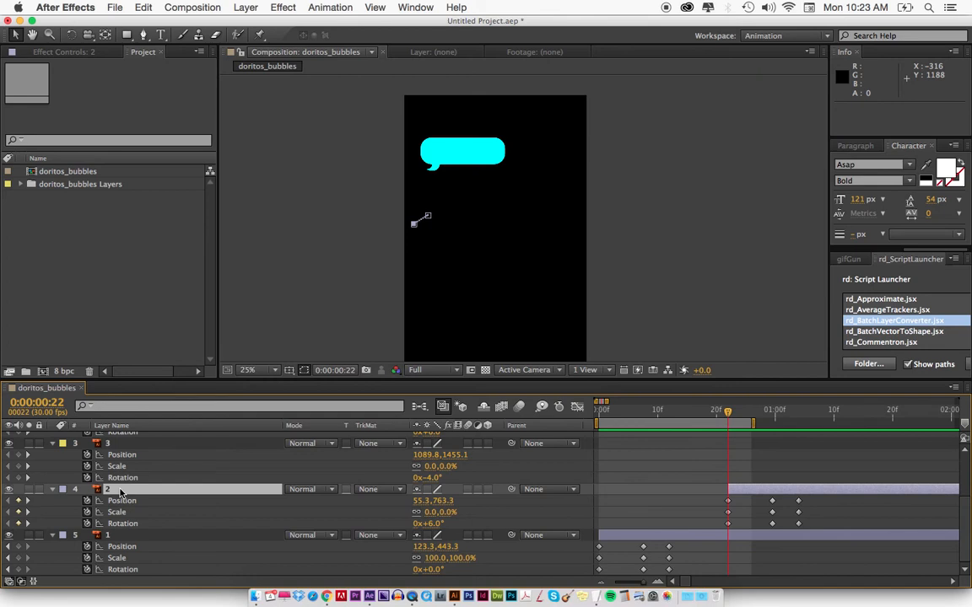
left_click_drag(753, 423, 871, 424)
key("space")
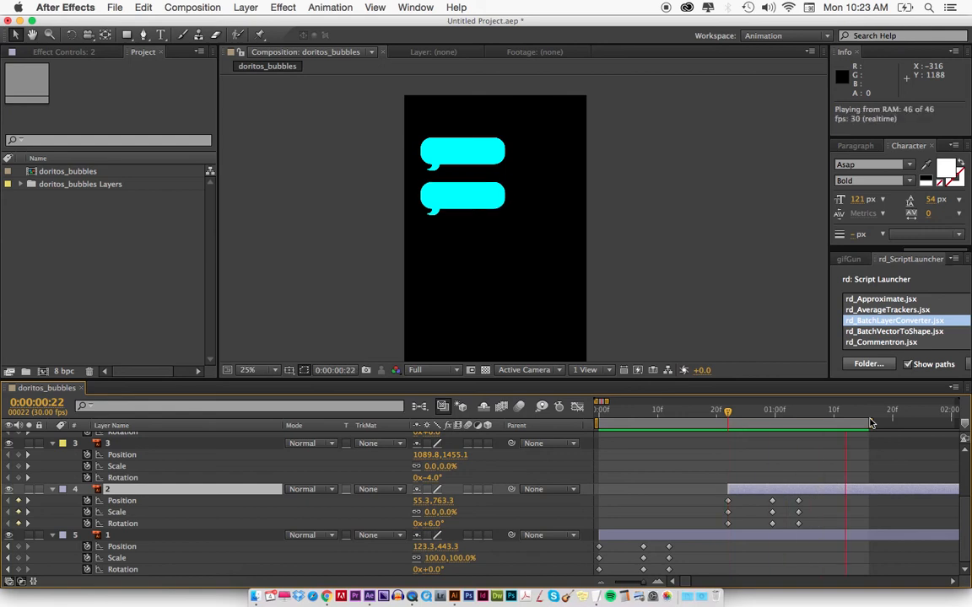
key("space")
key("space")
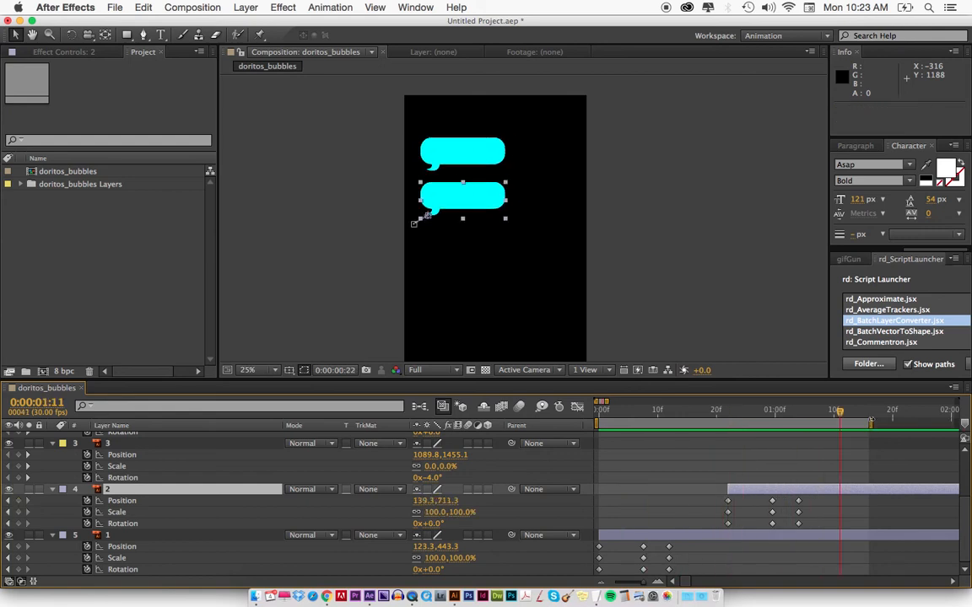
Start bubble layer 3 at 0:00:01:28 with the work area ending at 0:00:02:28, and preview the sequence.
key("minus")
key("minus")
key("minus")
key("minus")
key("minus")
mouse_move(651, 422)
left_mouse_down()
mouse_move(694, 426)
mouse_move(659, 411)
left_mouse_up()
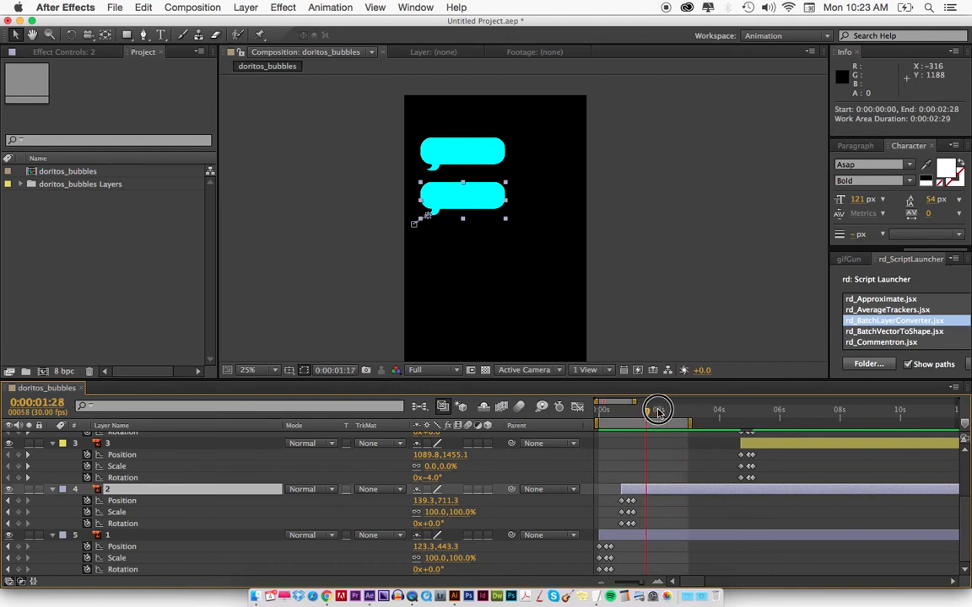
left_click(765, 446)
key("bracketleft")
key("KP_0")
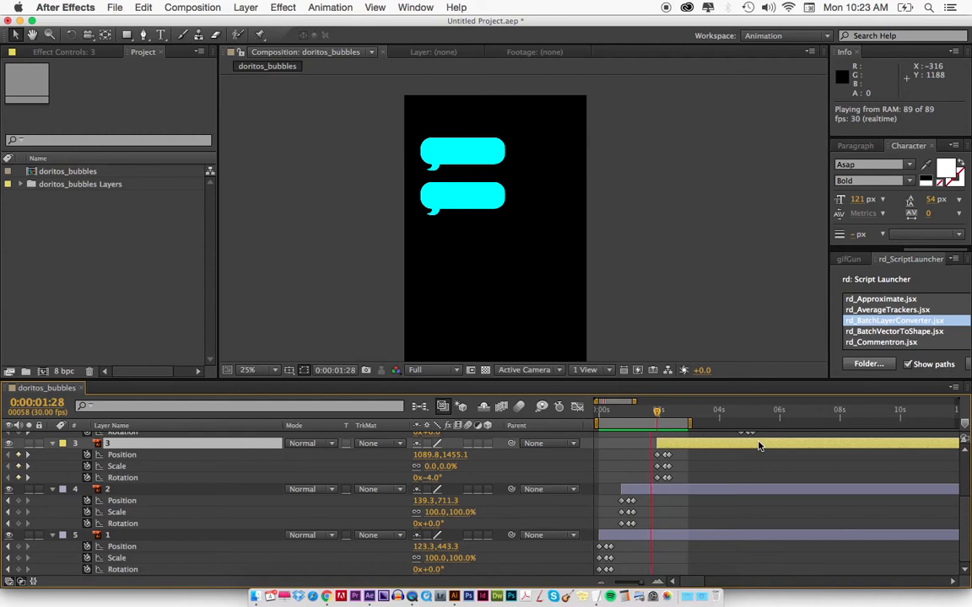
key("space")
Extend the work area's end to 0:00:04:15 and start bubble layer 4 at 0:00:03:11.
left_click_drag(690, 425, 713, 503)
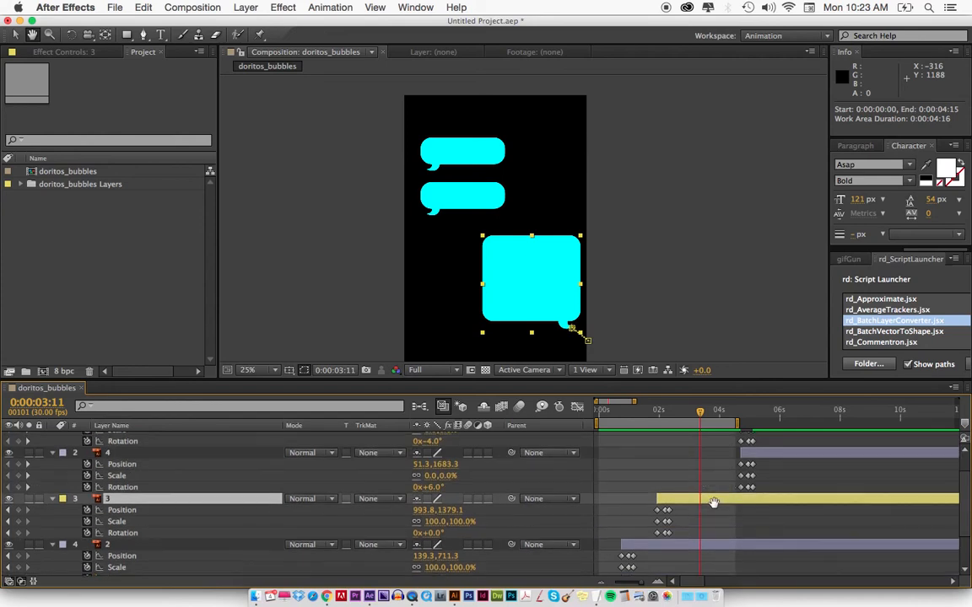
left_click(765, 459)
key("bracketleft")
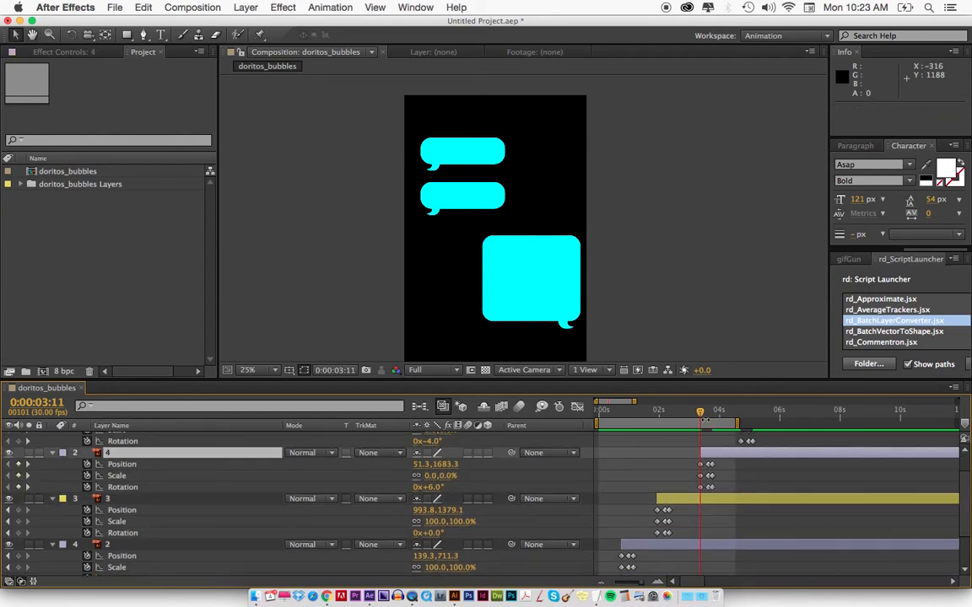
Extend the work area's end to 0:00:06:01 and preview the full staggered bubble sequence.
left_click_drag(737, 423, 782, 422)
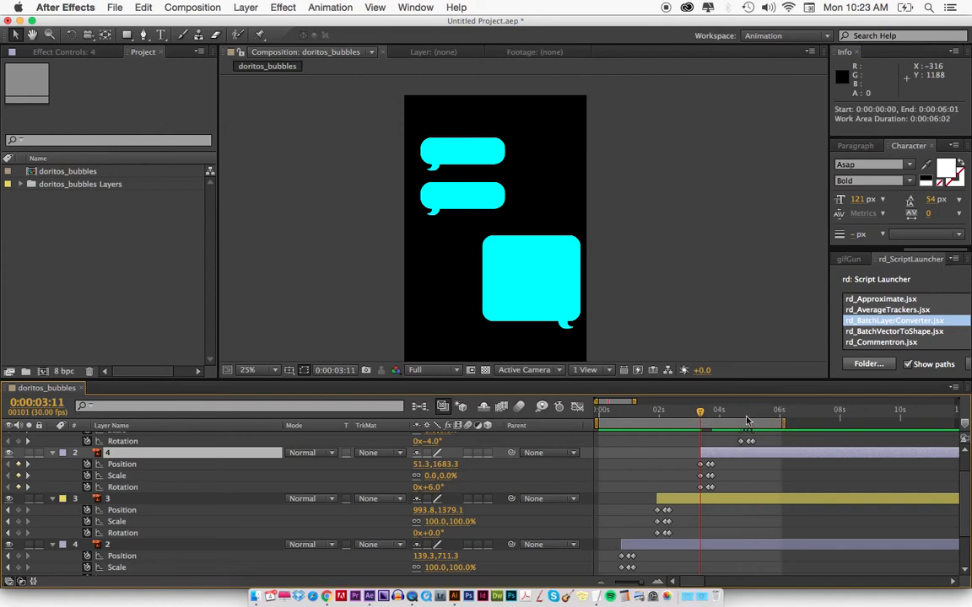
scroll(741, 457, "up", 2)
key("KP_0")
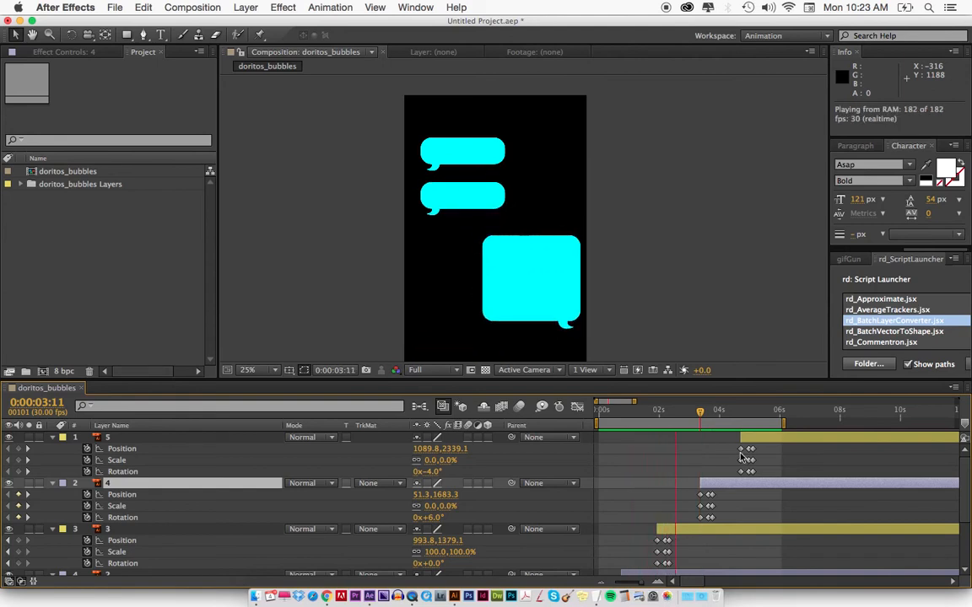
key("space")
key("space")
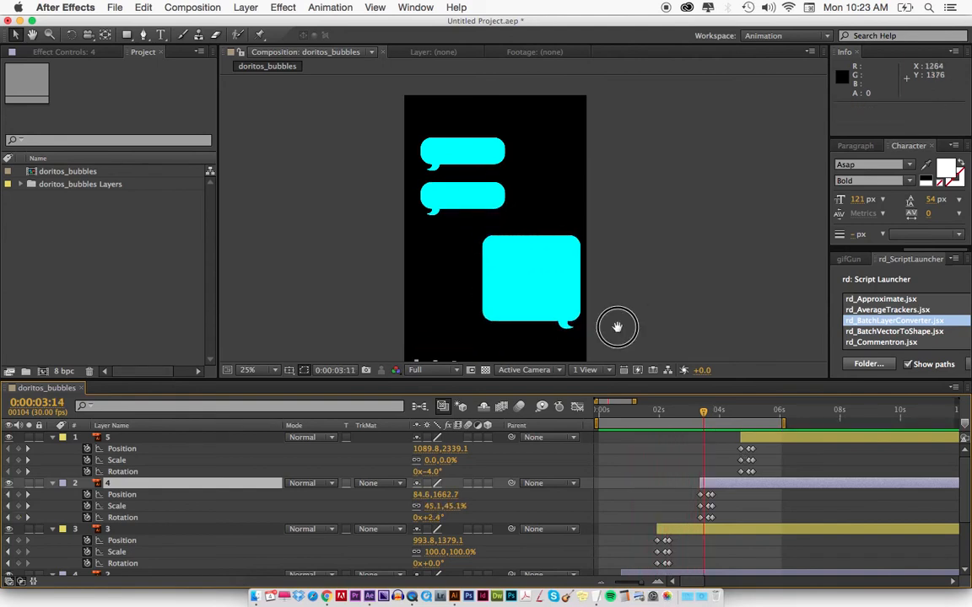
Preview the full bubble sequence with the whole composition in view, extend the work area's end past 7 seconds, and deselect the layers.
left_click_drag(616, 327, 617, 320)
key("comma")
left_click(608, 282)
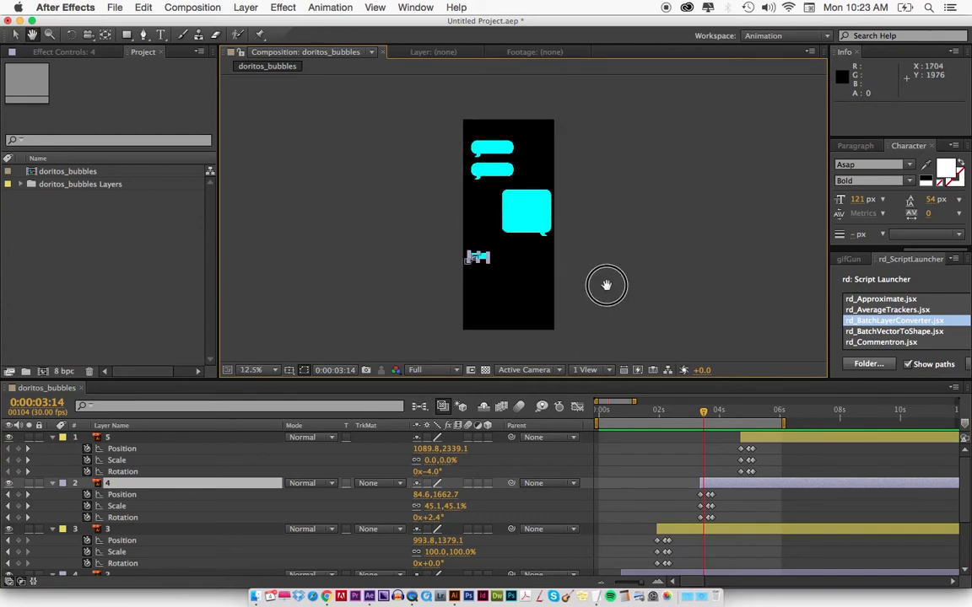
key("KP_0")
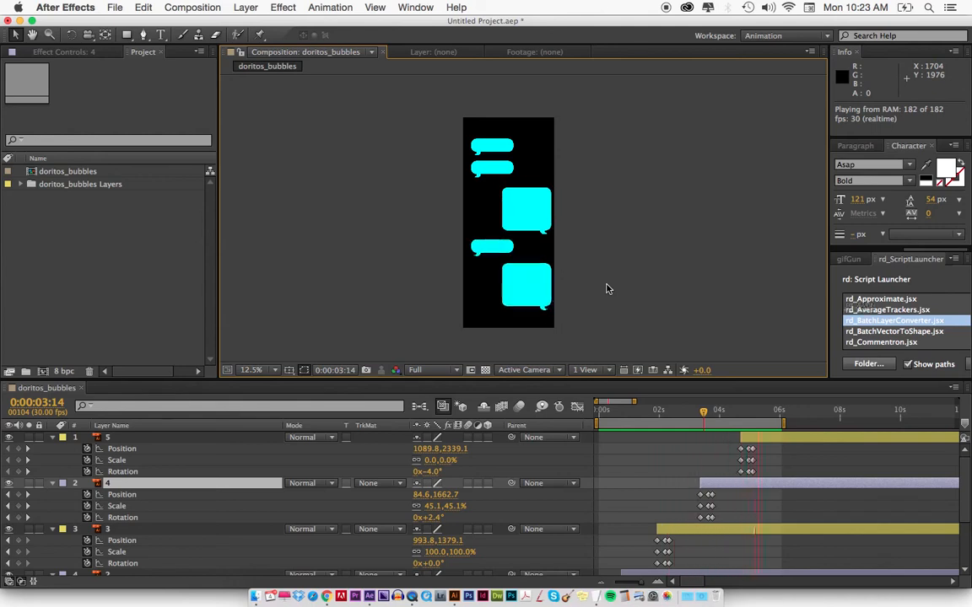
key("space")
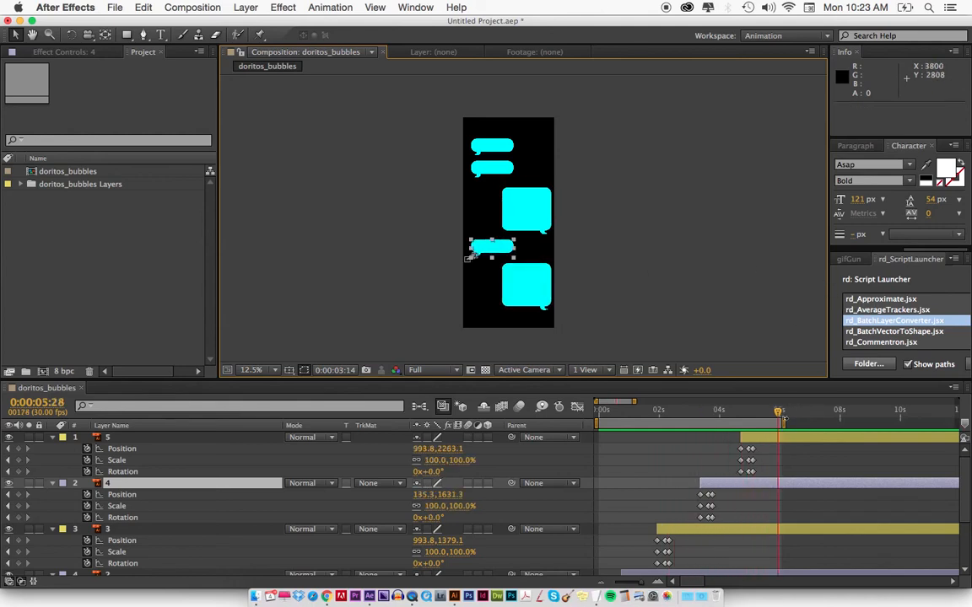
left_click_drag(783, 419, 822, 421)
left_click(382, 230)
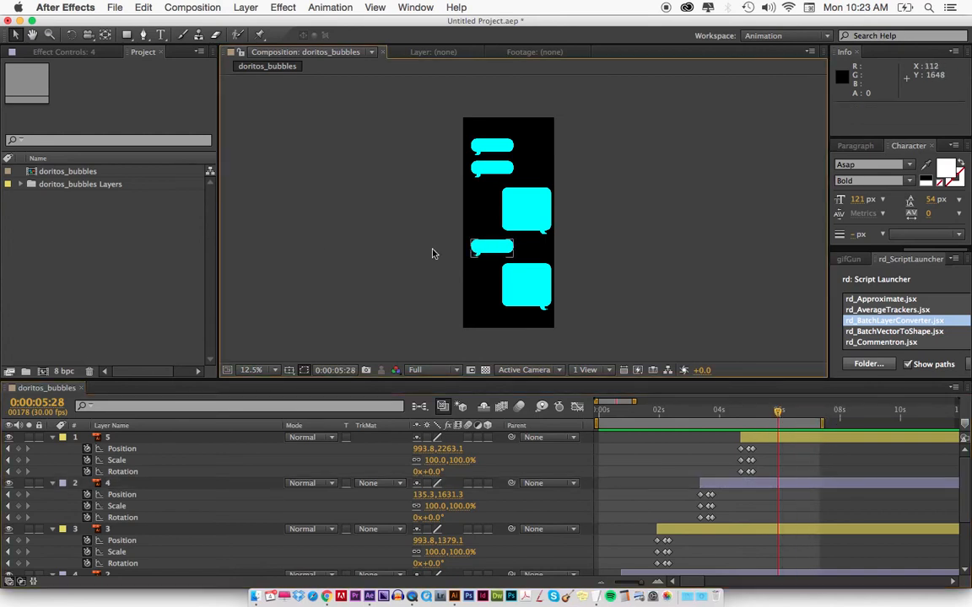
Nest doritos_bubbles in a new composition and set the new composition's height to 1080 px.
left_click(59, 173)
left_click_drag(32, 173, 42, 371)
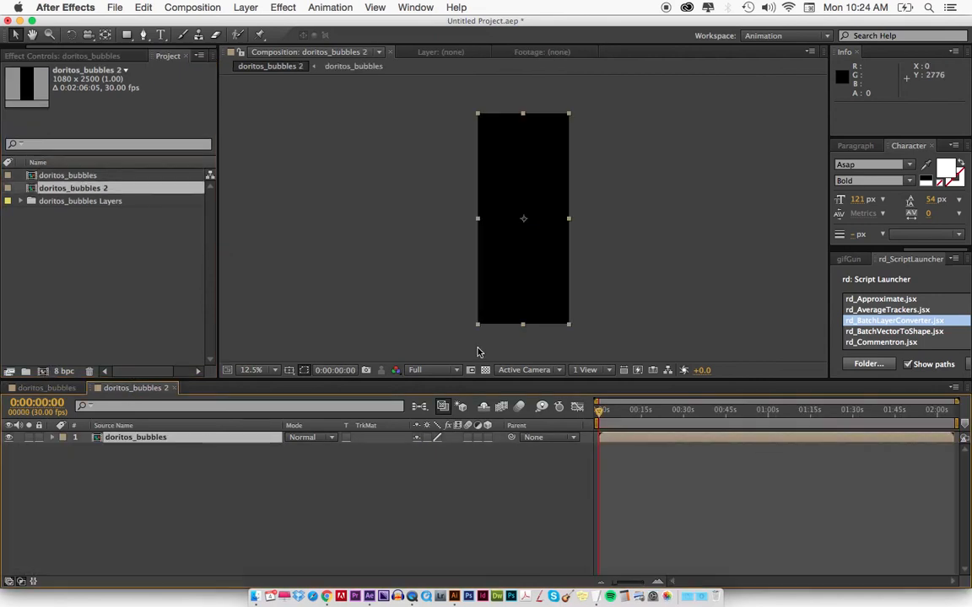
key("super+k")
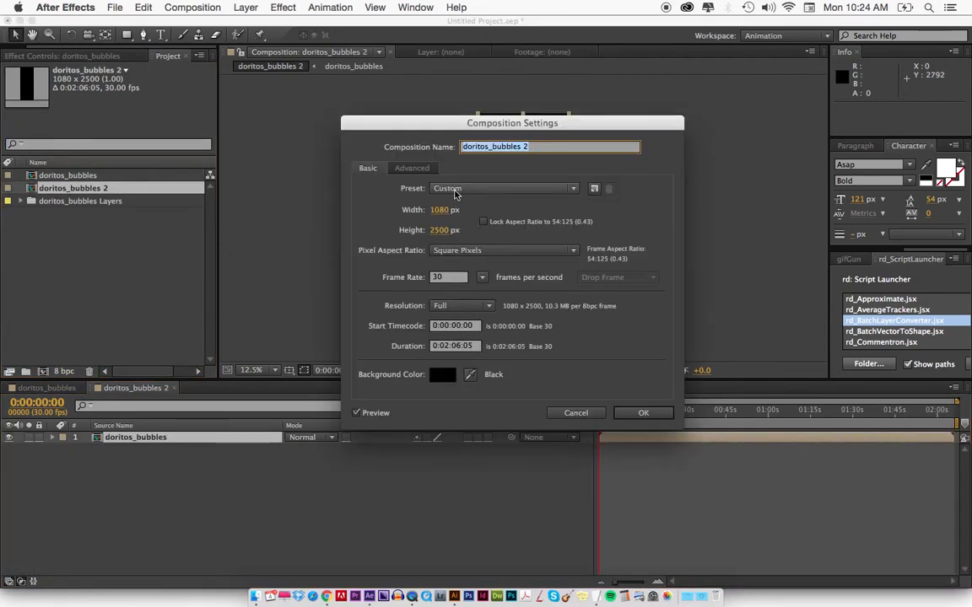
left_click(440, 231)
type("1080")
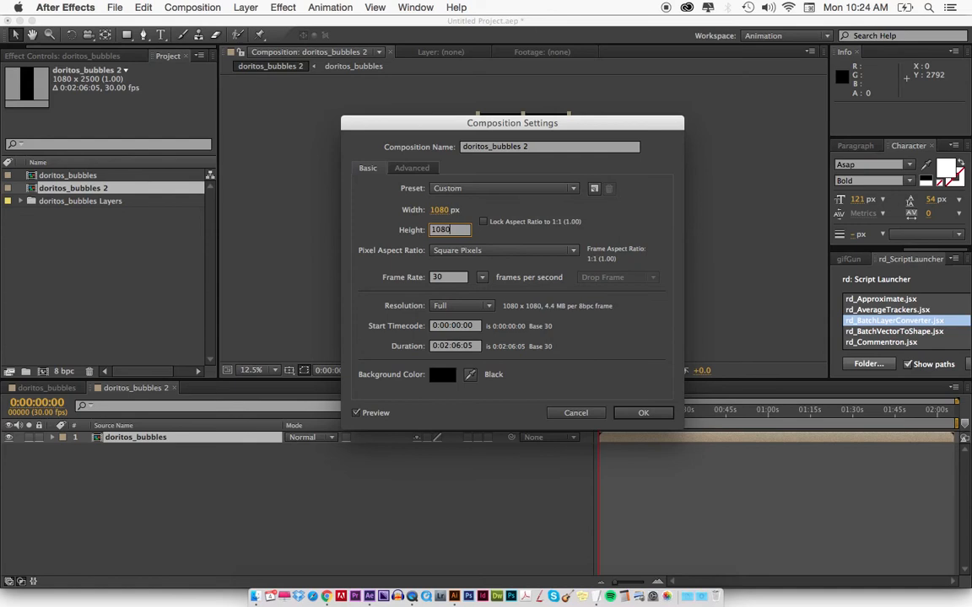
key("Return")
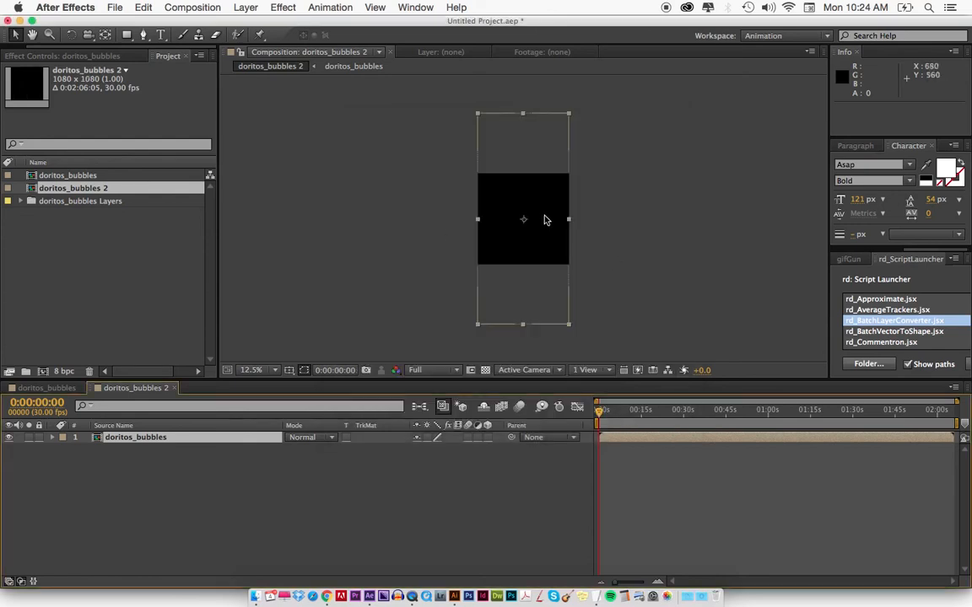
Move the nested doritos_bubbles layer straight down to position 540, 1832, placing the first bubble near the frame's lower edge, and return to 0:00:00:29.
left_click_drag(604, 411, 659, 411)
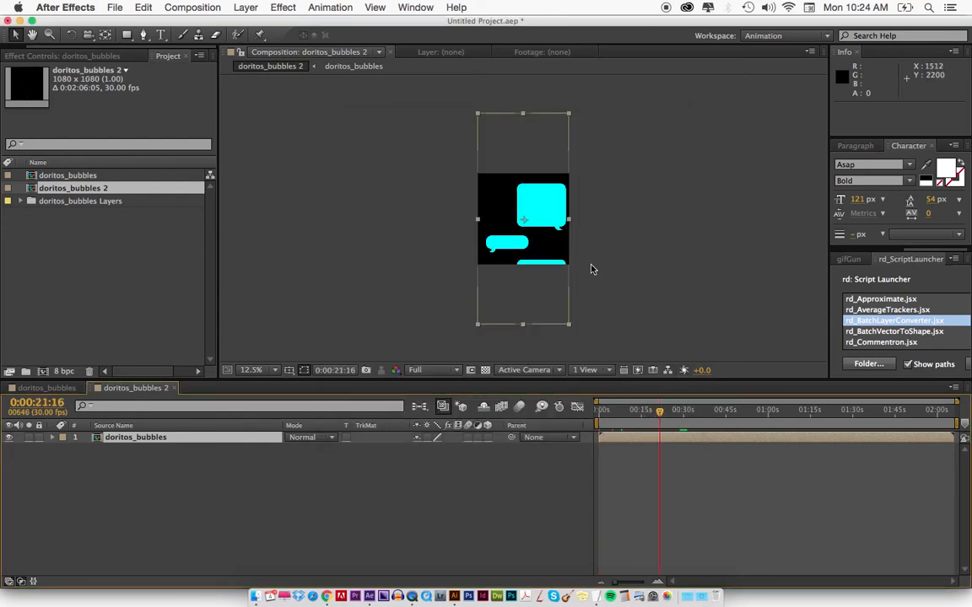
left_click_drag(545, 213, 528, 320)
key("=")
key("=")
key(".")
key("space")
left_click_drag(652, 416, 609, 412)
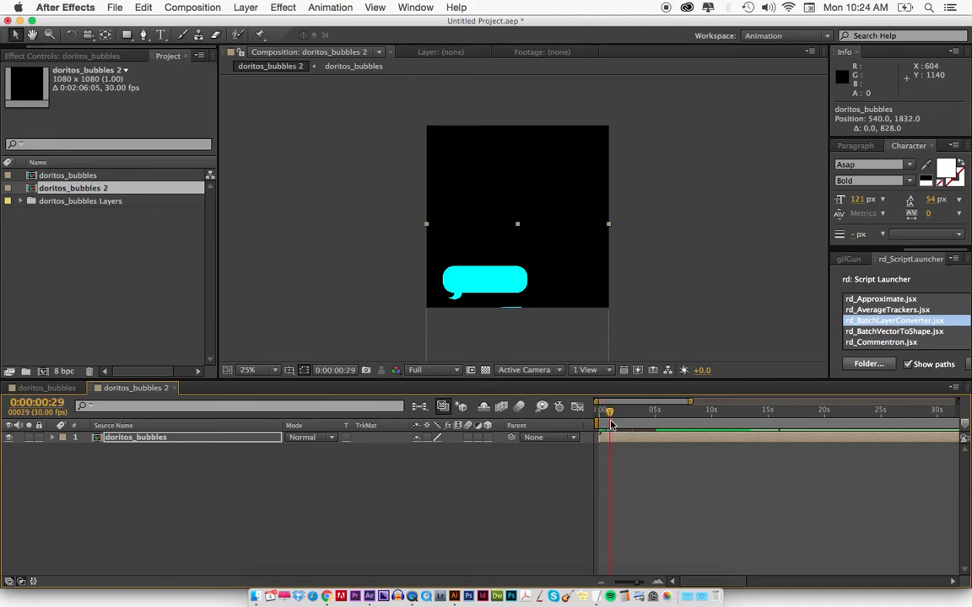
Compare the timing of bubble layers 1 and 2 inside doritos_bubbles with the square doritos_bubbles 2 composition.
double_click(620, 440)
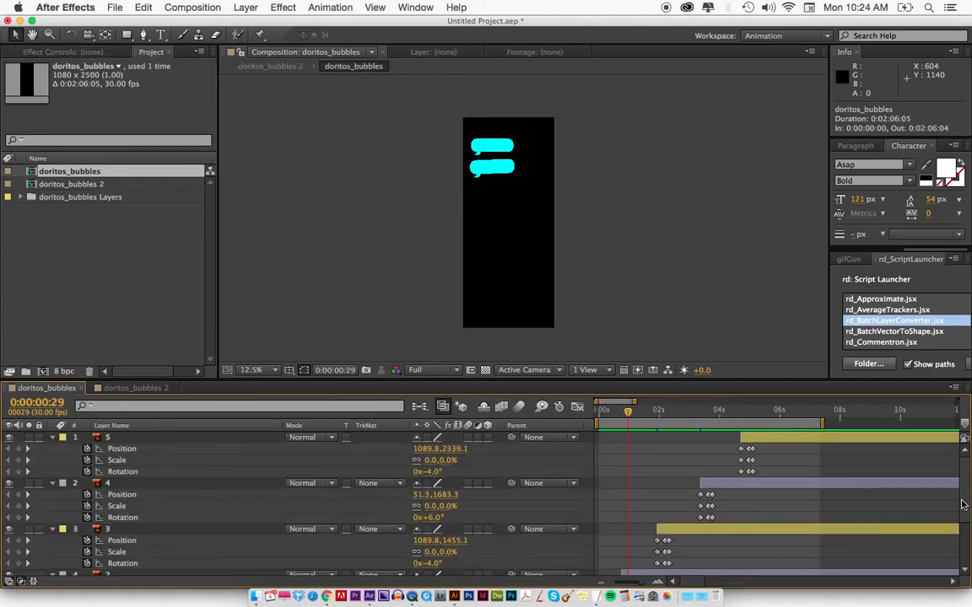
scroll(957, 534, "down", 3)
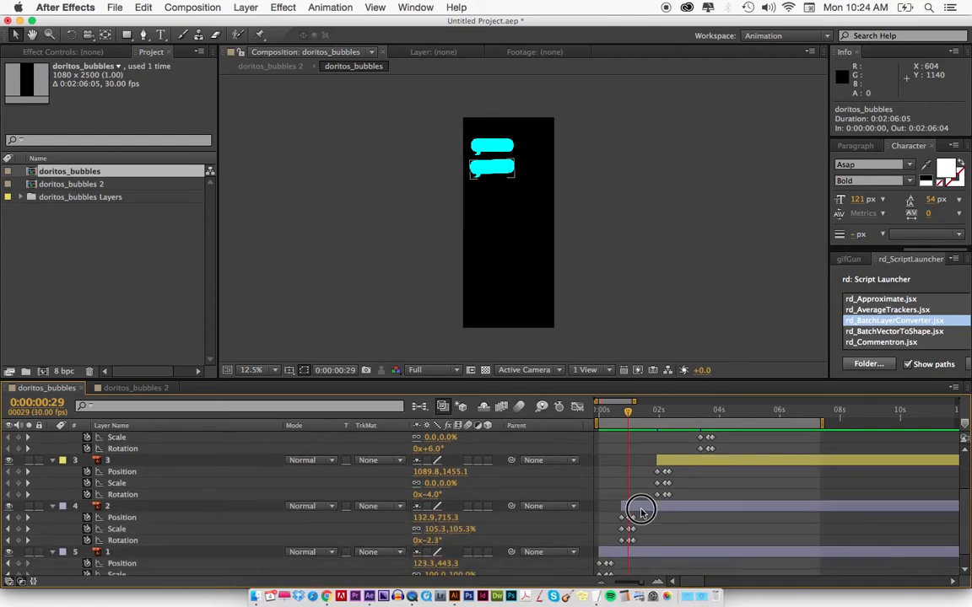
left_click(641, 511)
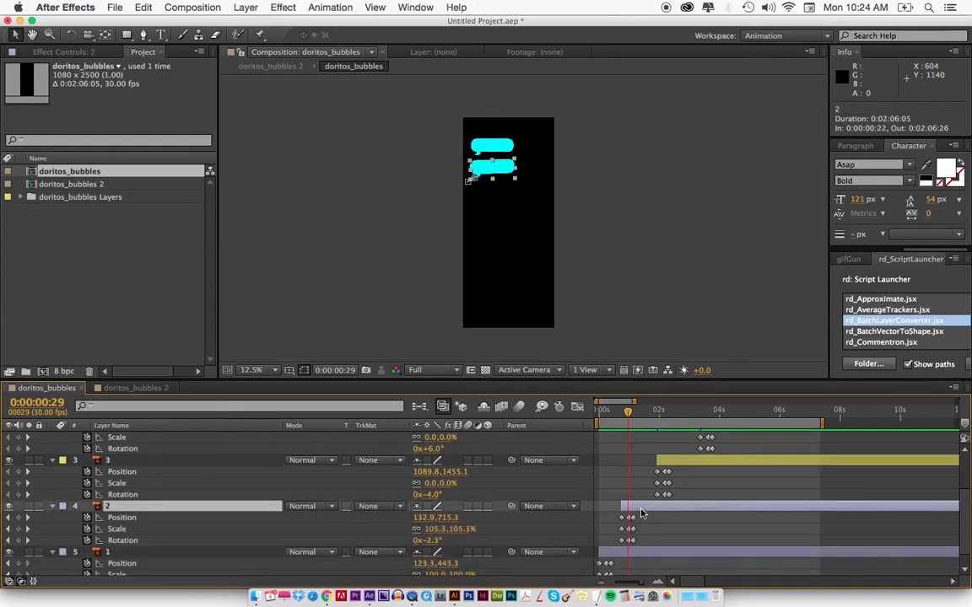
left_click(133, 388)
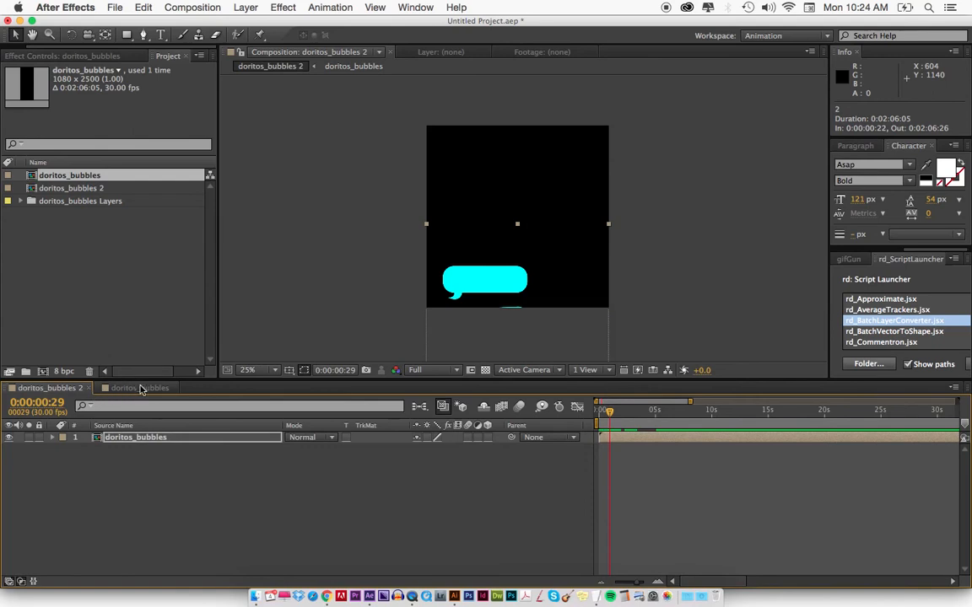
left_click(140, 388)
left_click(53, 388)
double_click(521, 269)
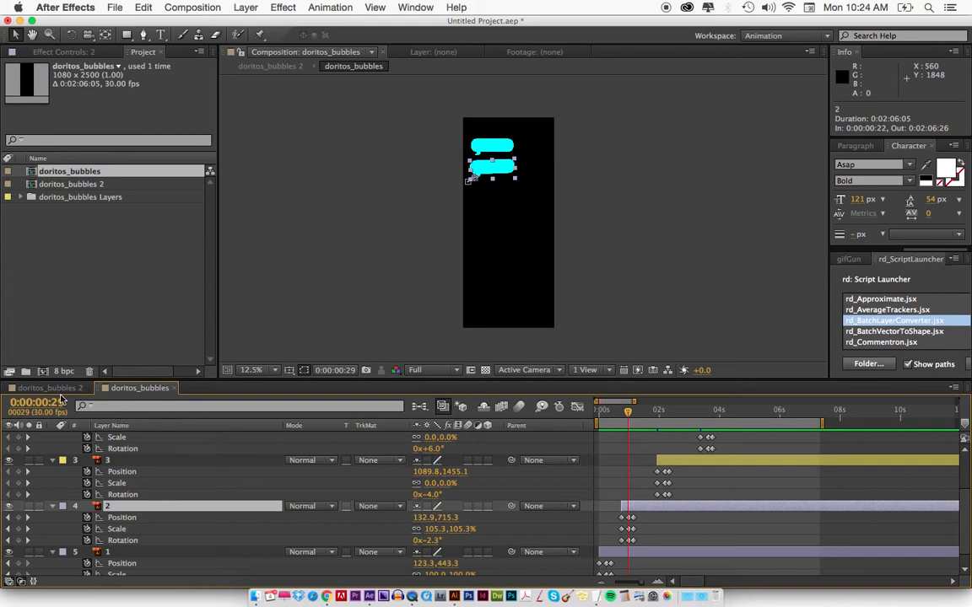
left_click(49, 388)
key("=")
key("=")
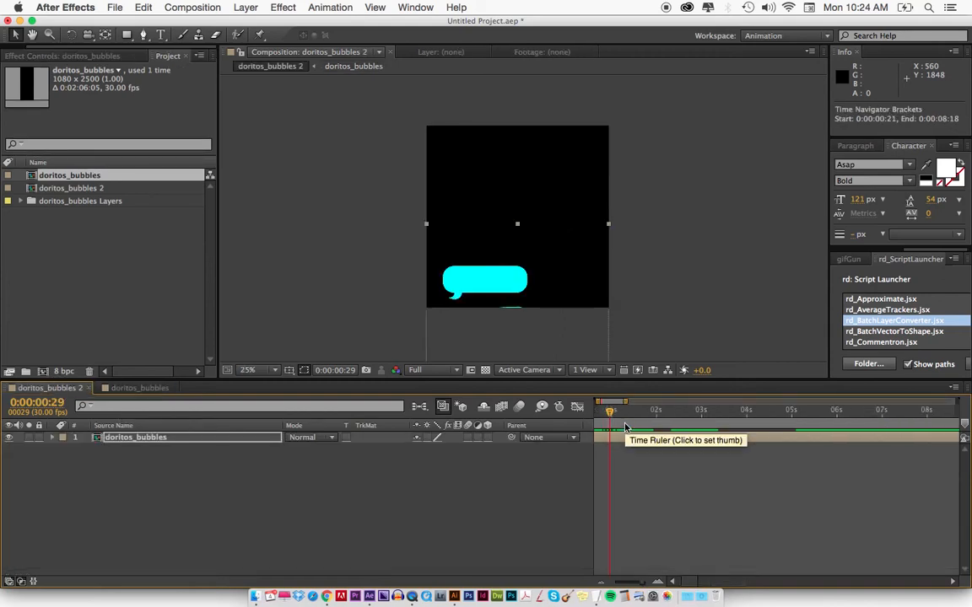
double_click(642, 440)
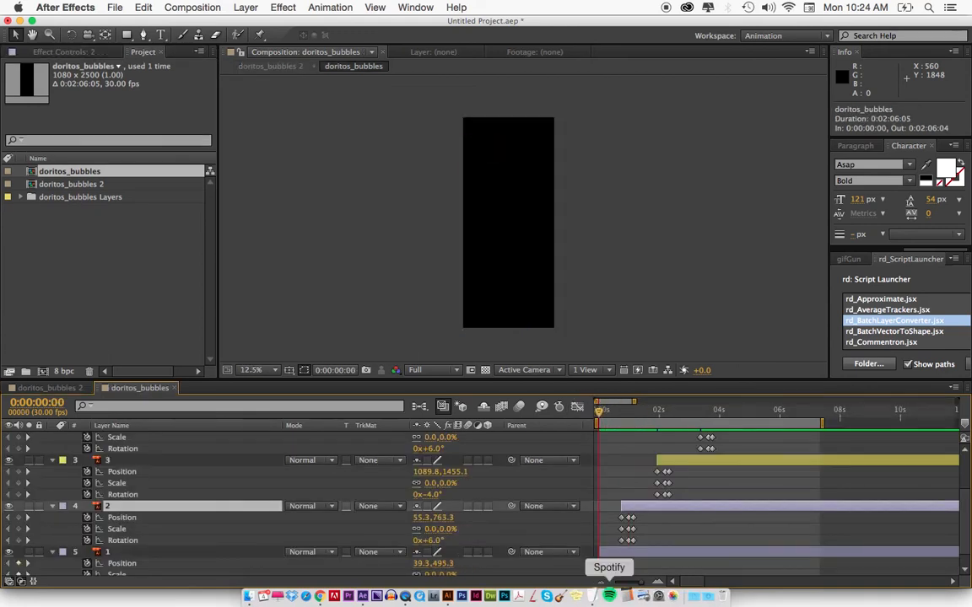
left_click(623, 553)
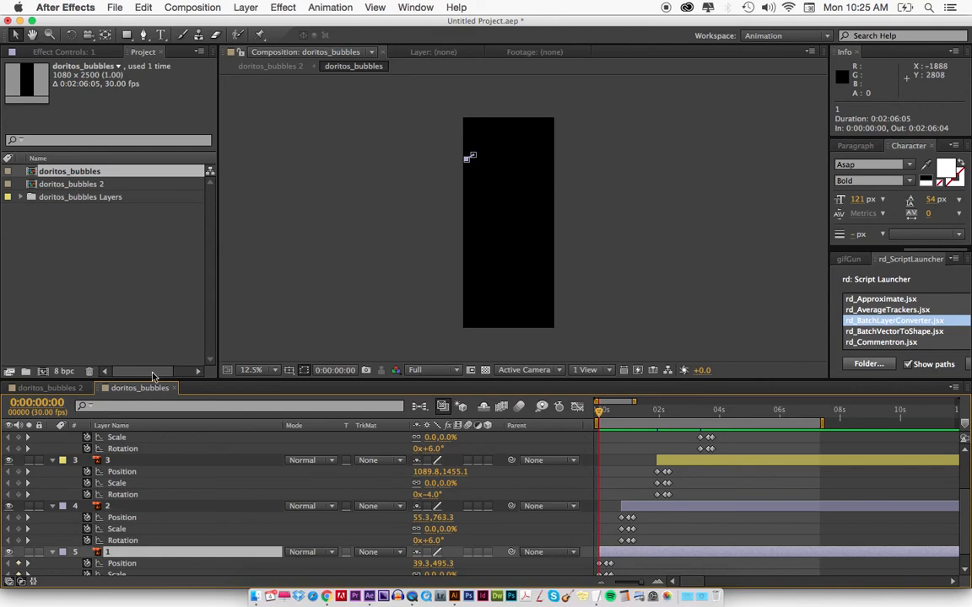
left_click(70, 389)
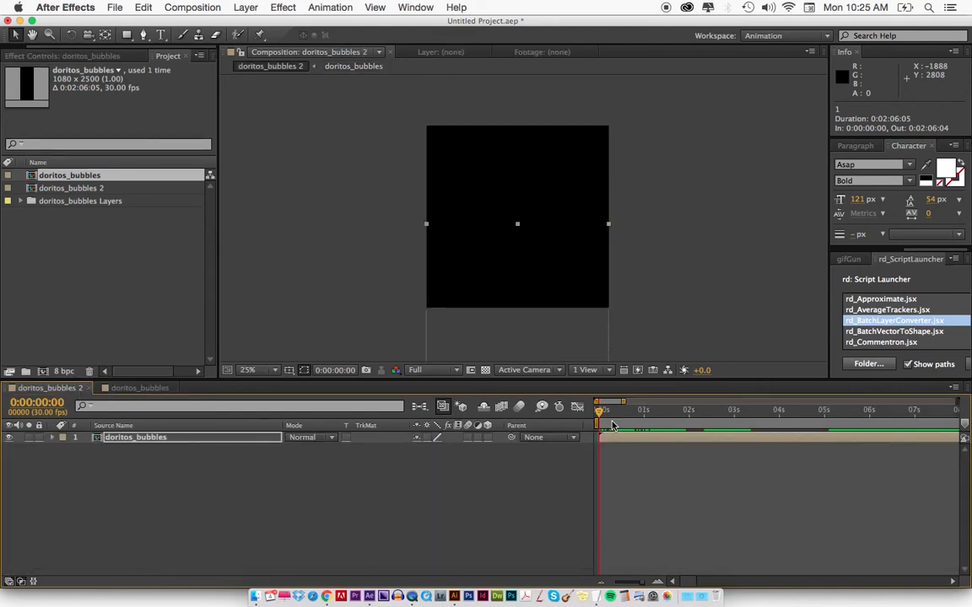
Locate bubble layer 2's first keyframes and add a Position keyframe to the nested doritos_bubbles layer in doritos_bubbles 2 at 0:00:00:22.
key("=")
left_click_drag(607, 418, 679, 418)
left_click(661, 451)
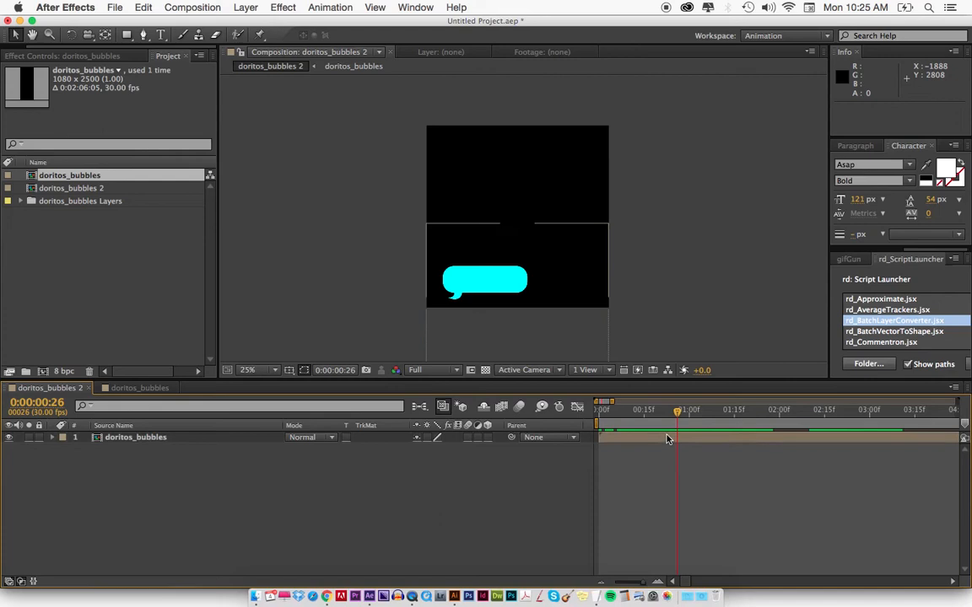
double_click(667, 439)
left_click_drag(625, 417, 622, 415)
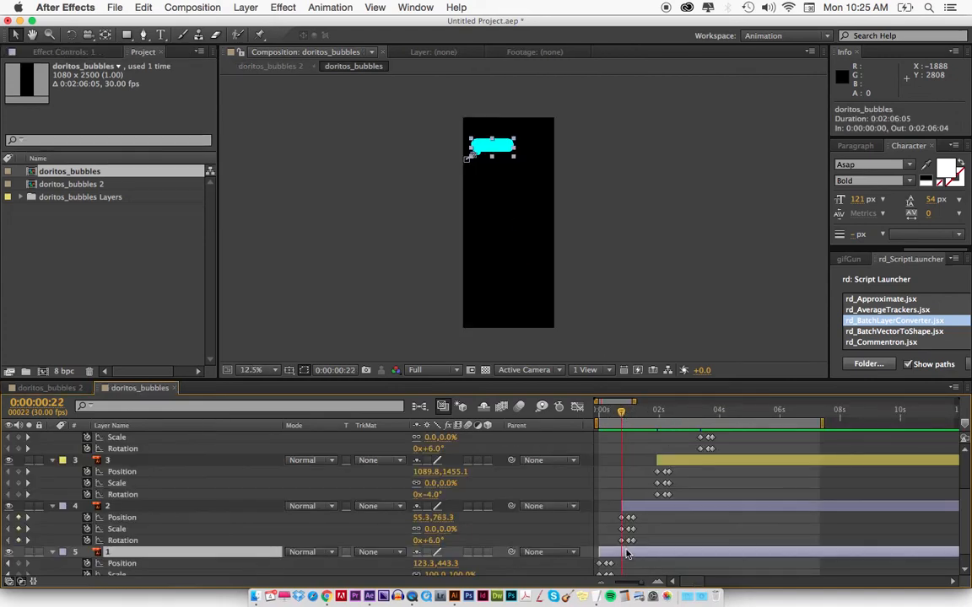
key("equal")
key("equal")
key("equal")
scroll(626, 554, "left", 3)
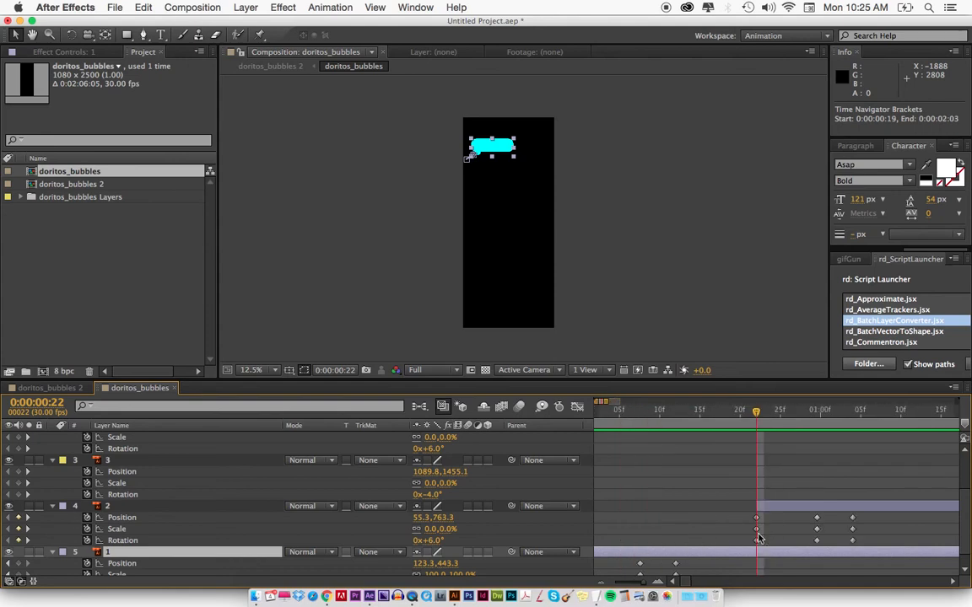
left_click(63, 389)
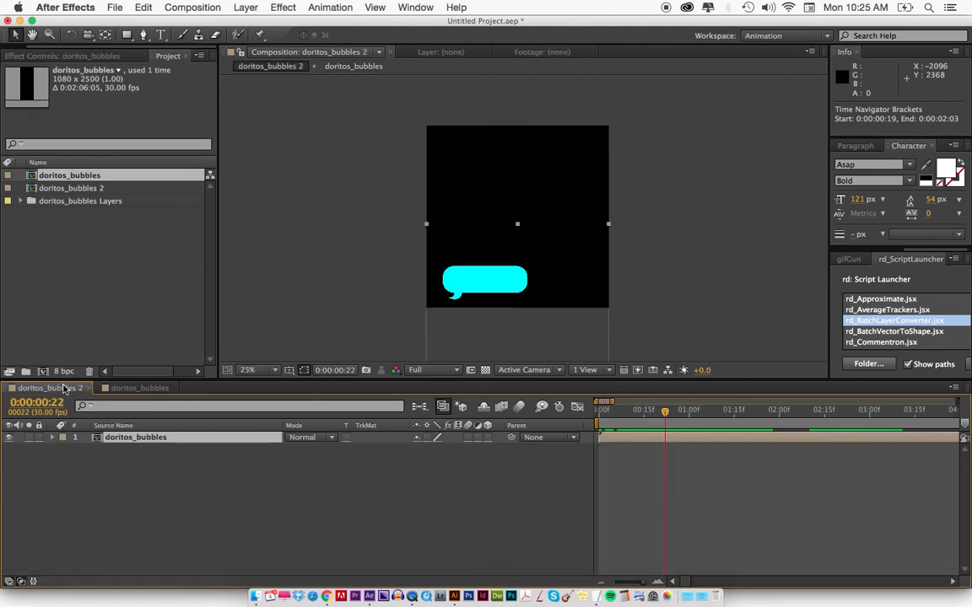
key("p")
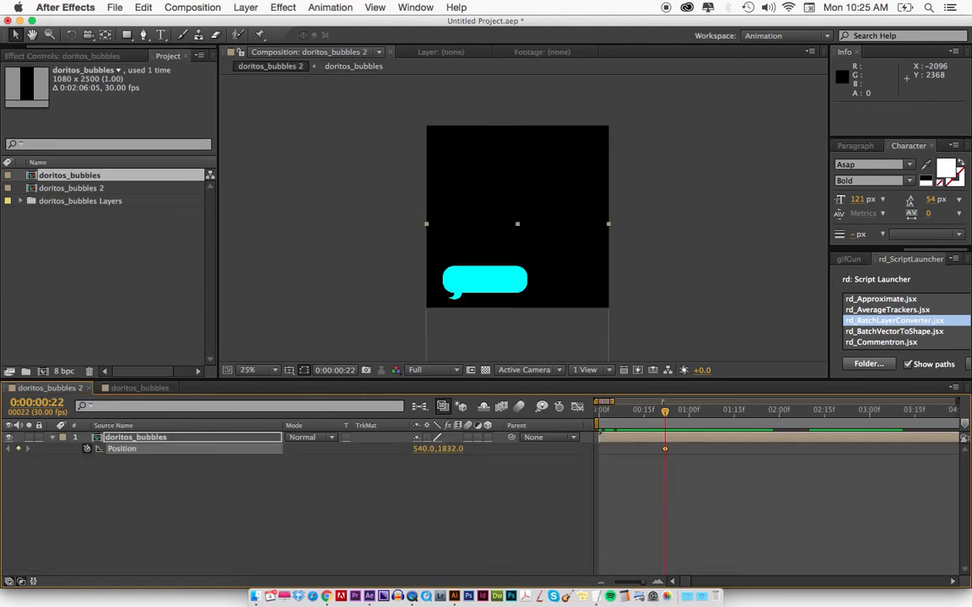
At 0:00:01:00, move the nested layer straight up to position 540, 1564, bringing the second bubble fully into the frame.
left_click_drag(665, 414, 680, 414)
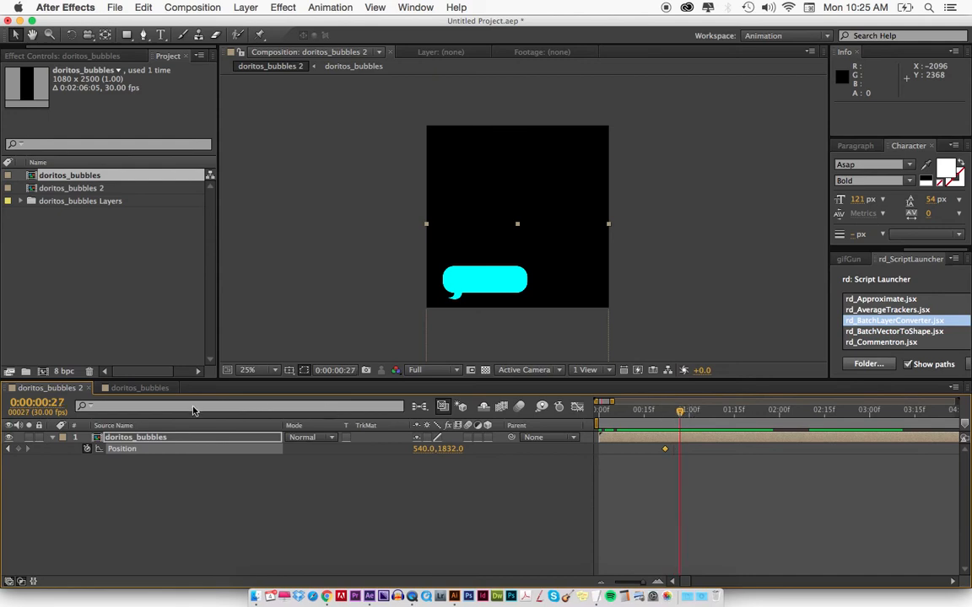
left_click(139, 388)
left_click_drag(800, 414, 815, 418)
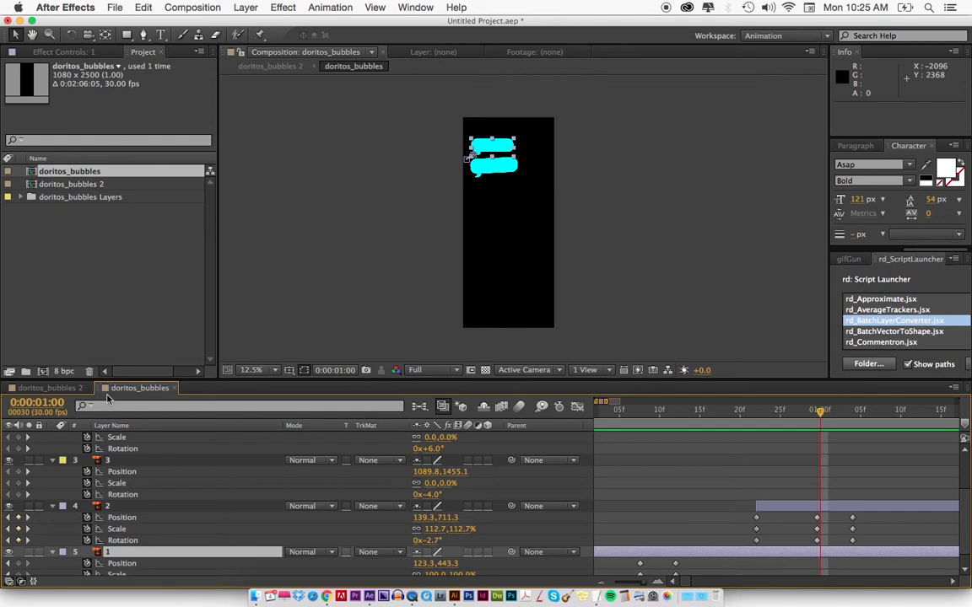
left_click(48, 388)
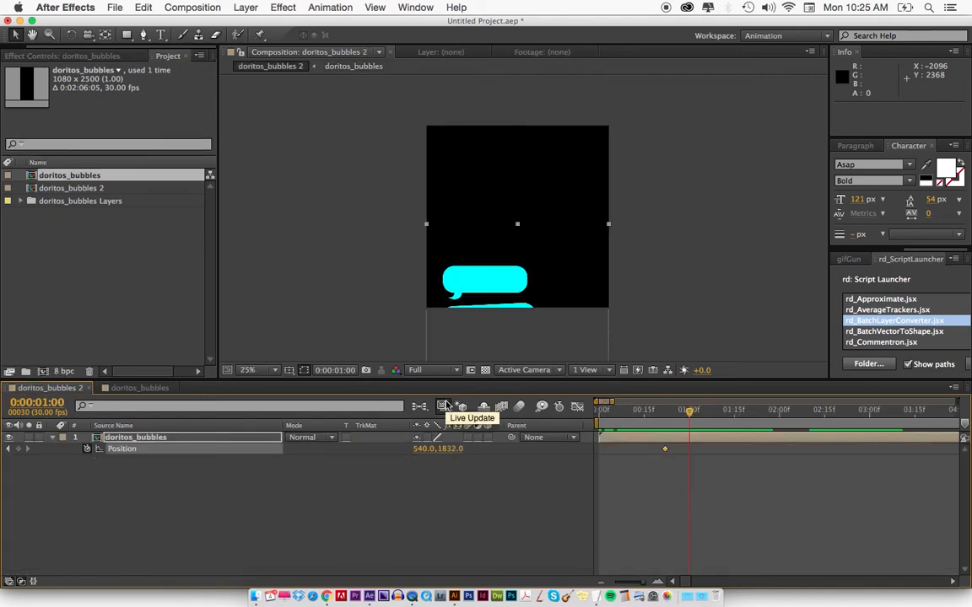
left_click_drag(492, 278, 487, 225)
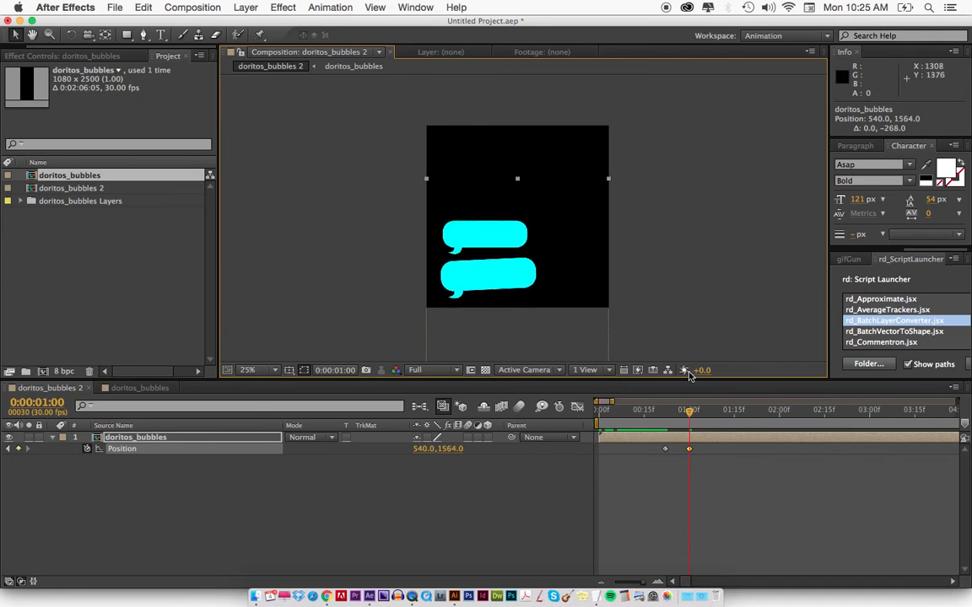
End the work area at 0:00:01:08, preview the upward shift, and scrub between its two Position keyframes.
left_click(714, 419)
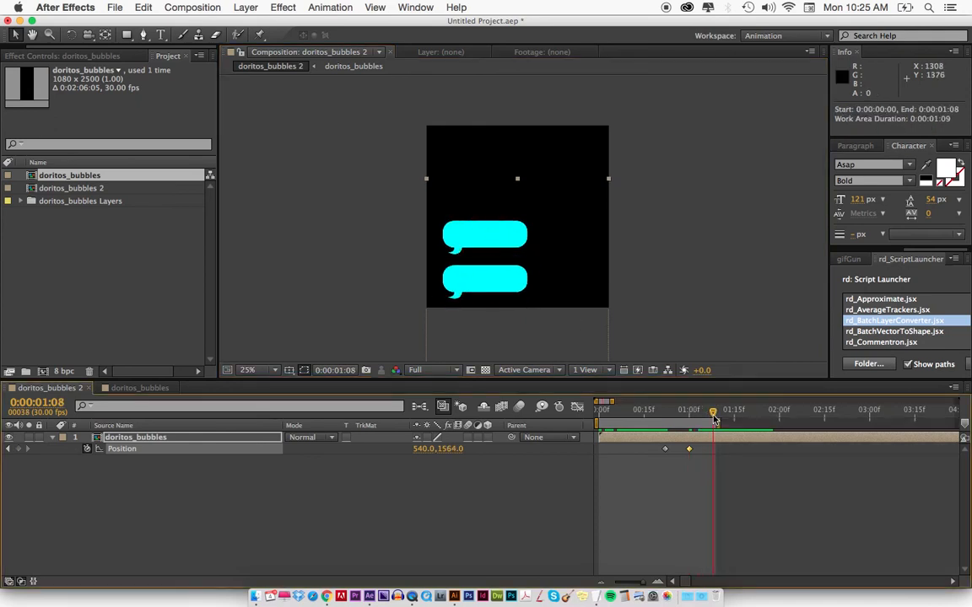
key("KP_0")
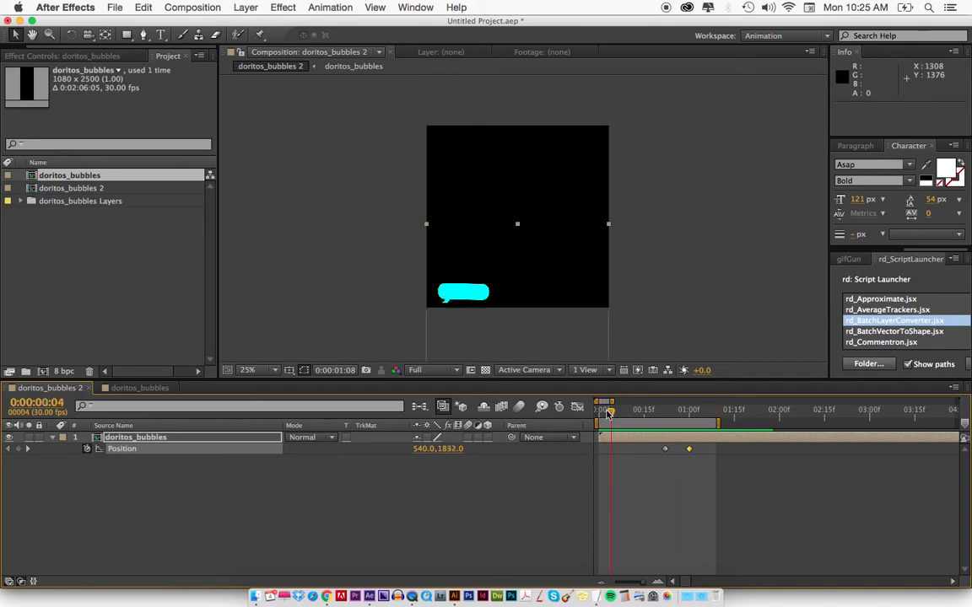
left_click_drag(610, 414, 619, 450)
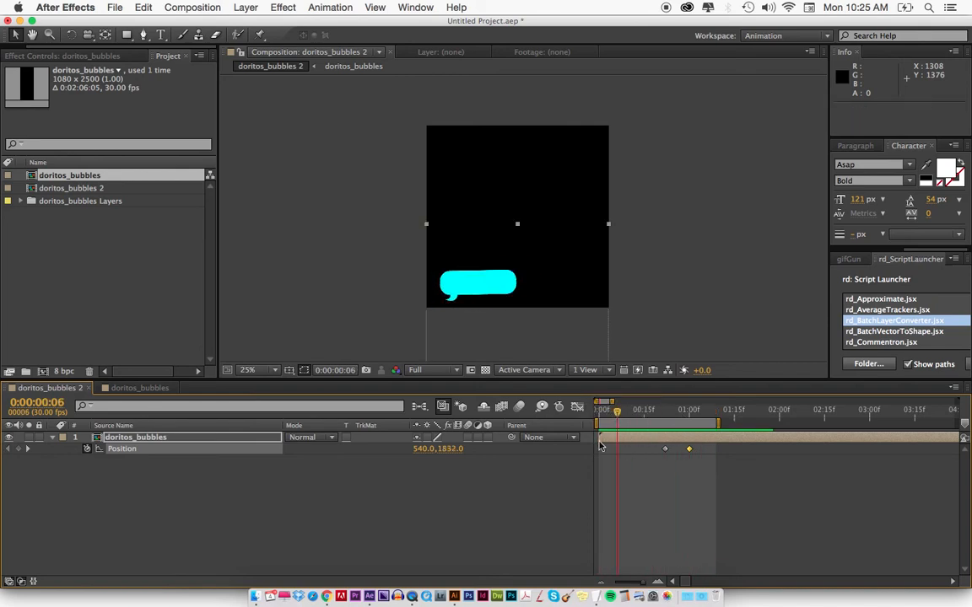
left_click(667, 453)
left_click_drag(635, 410, 662, 410)
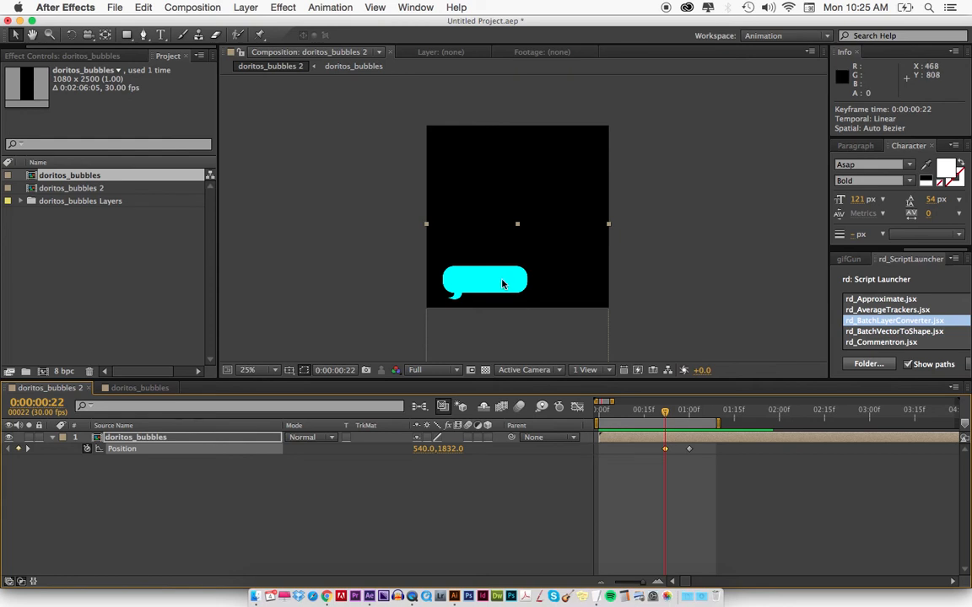
key("=")
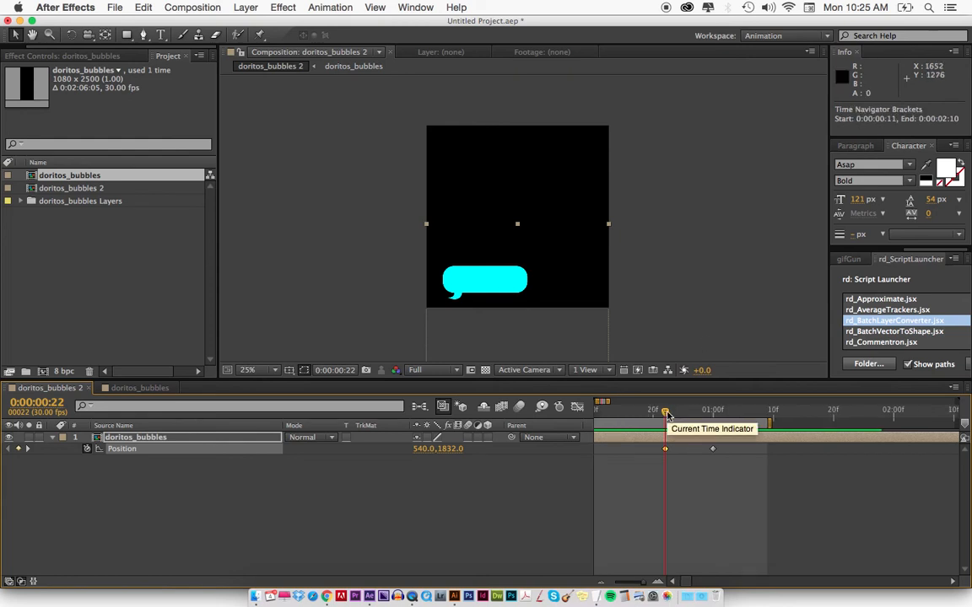
left_click_drag(667, 415, 708, 414)
Locate bubble layer 3's first keyframes inside doritos_bubbles and add a Position keyframe to the nested layer in doritos_bubbles 2 at 0:00:01:28.
key("-")
key("-")
key("-")
key("-")
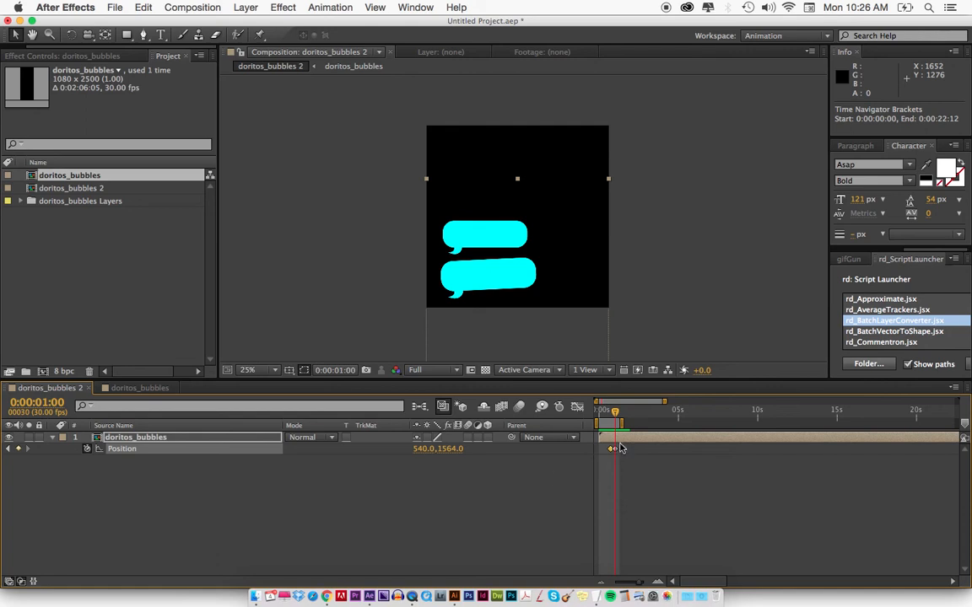
mouse_move(618, 416)
left_mouse_down()
mouse_move(785, 423)
mouse_move(619, 430)
mouse_move(634, 423)
mouse_move(630, 430)
left_mouse_up()
double_click(625, 440)
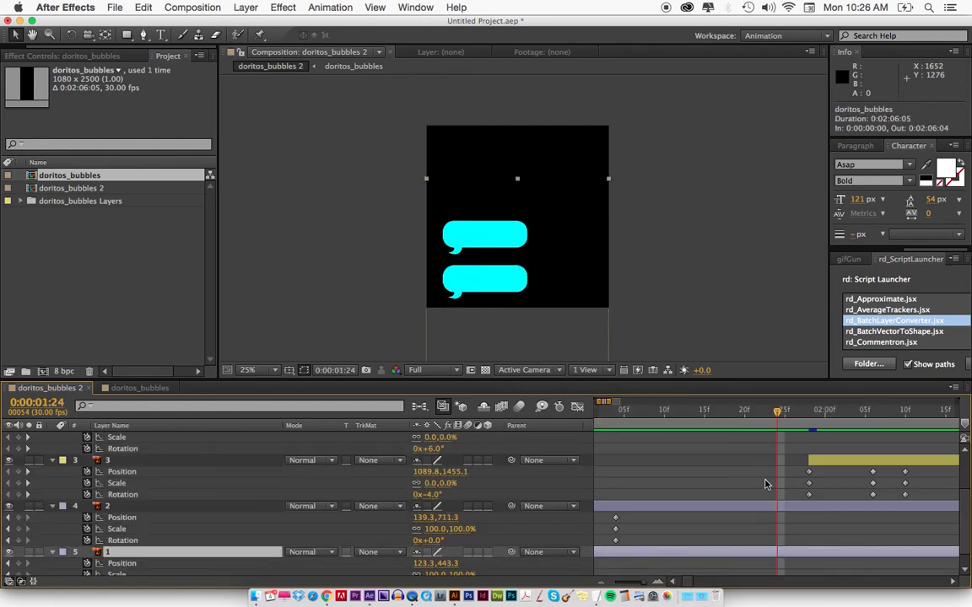
left_click_drag(783, 411, 816, 431)
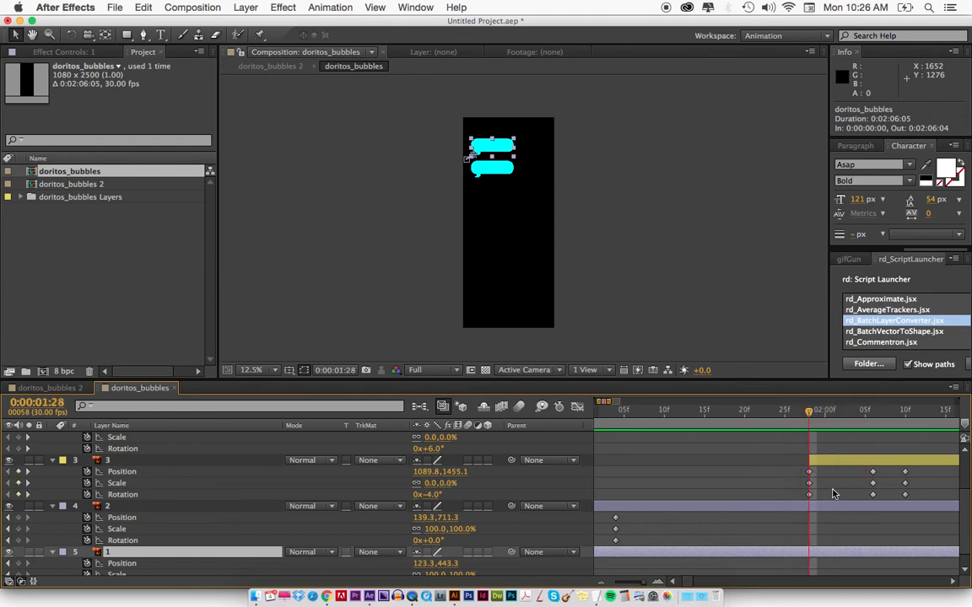
left_click(47, 387)
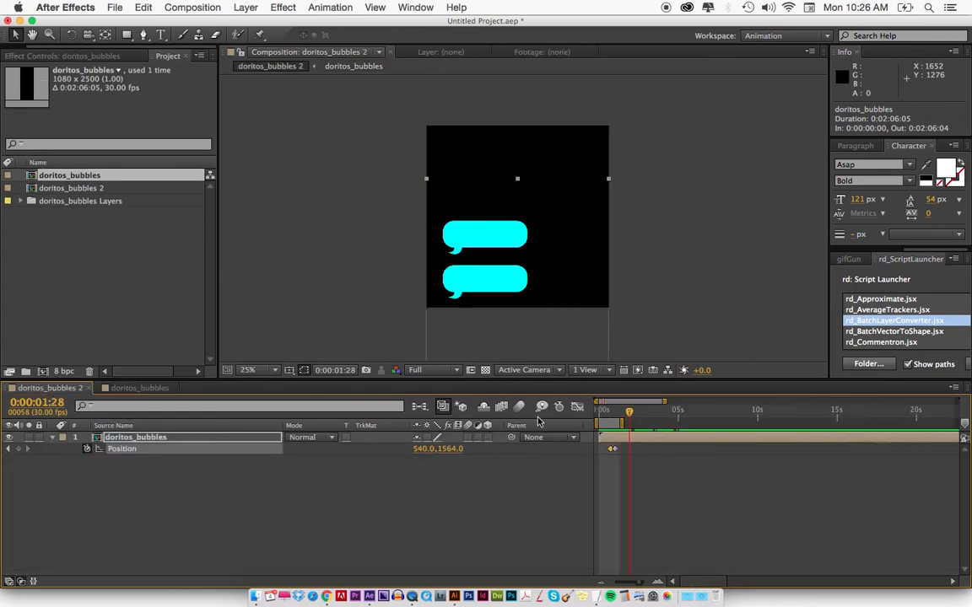
key("equal")
key("equal")
key("equal")
At bubble layer 3's second keyframes, 0:00:02:06, move the nested layer straight up to position 540, 896 in doritos_bubbles 2.
left_click(148, 392)
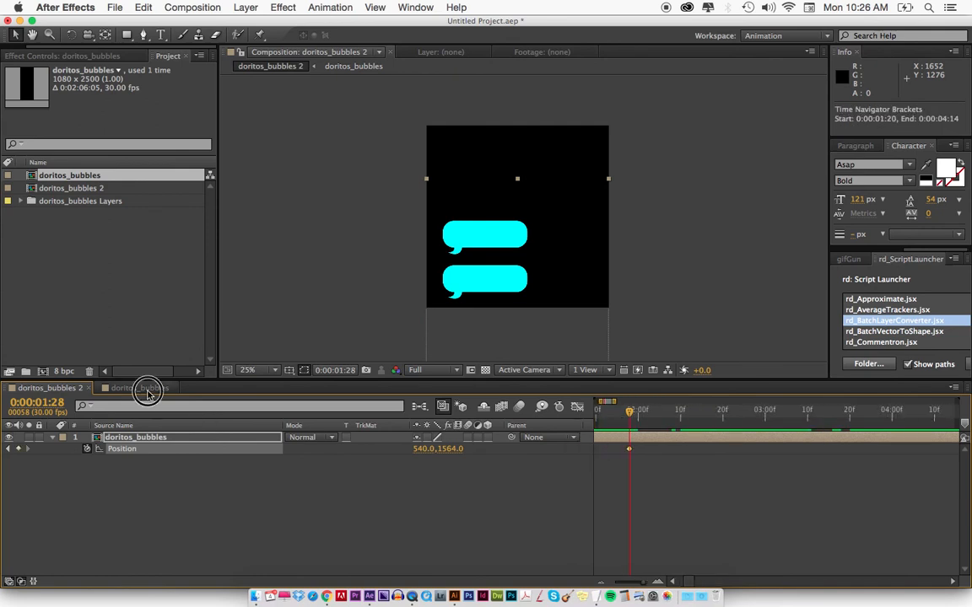
left_click_drag(807, 410, 872, 412)
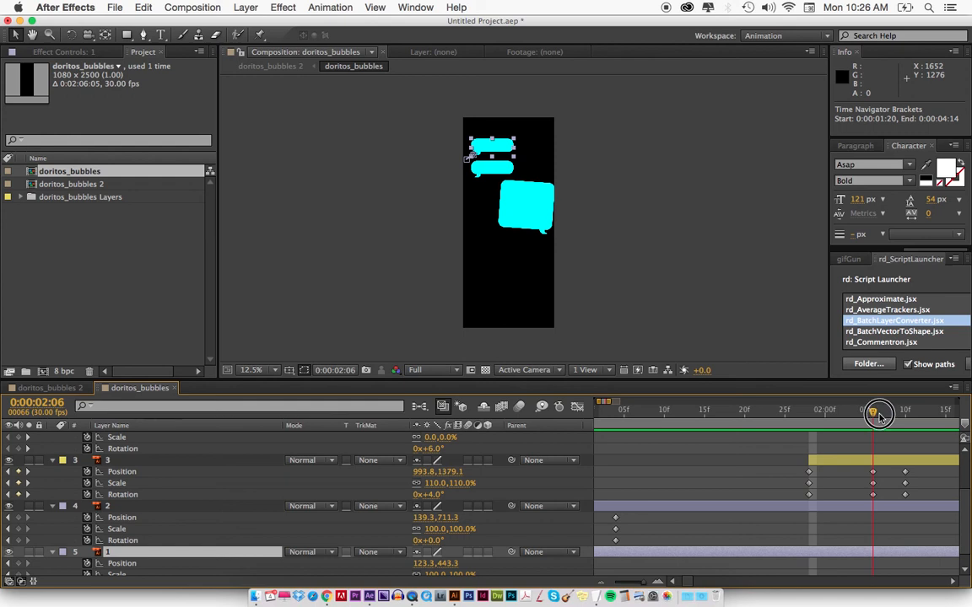
left_click(38, 389)
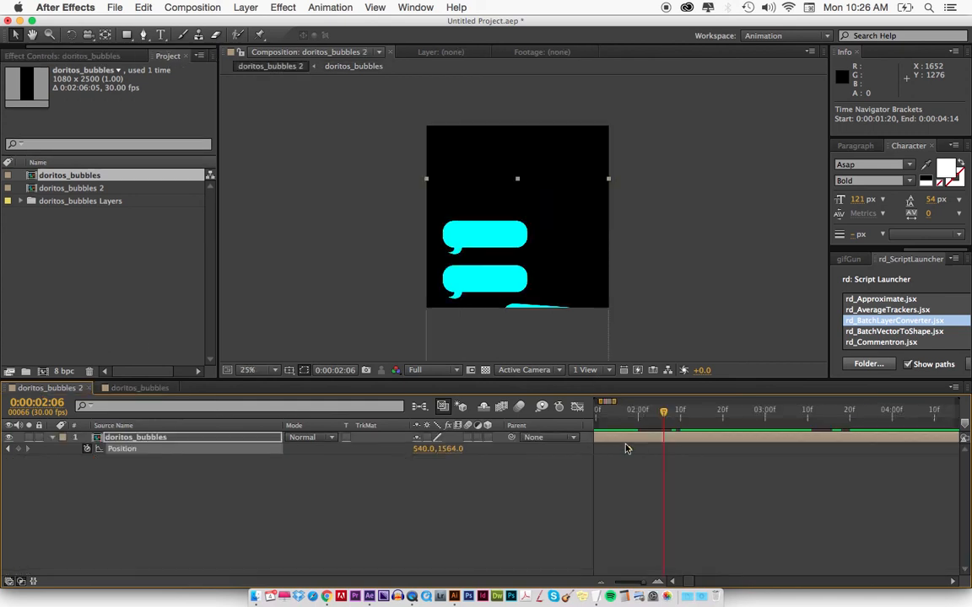
left_click_drag(542, 296, 546, 180)
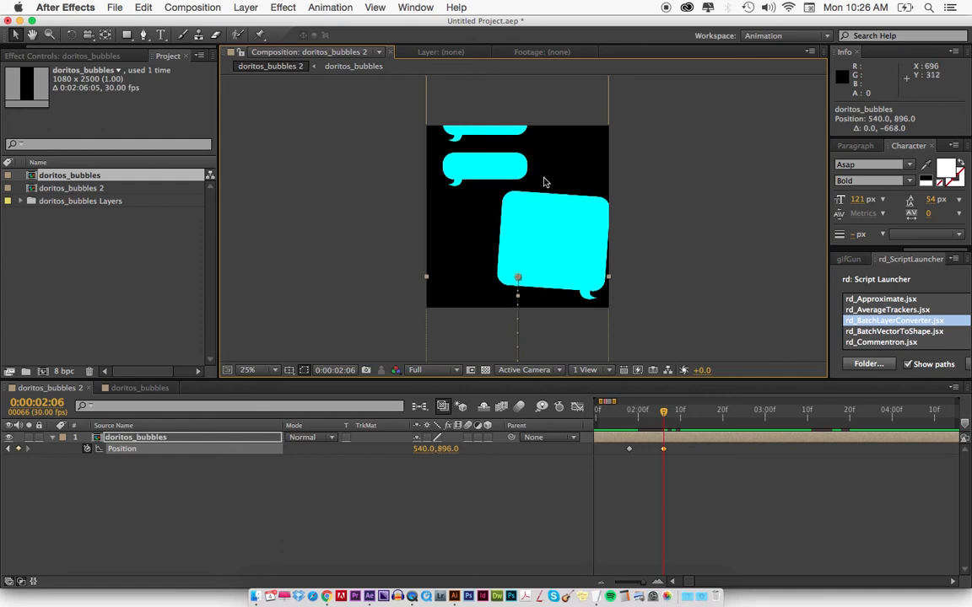
Preview the third bubble's upward scroll with the work area ending at 0:00:02:14, and extend the work area to 0:00:03:02.
left_click_drag(665, 415, 697, 411)
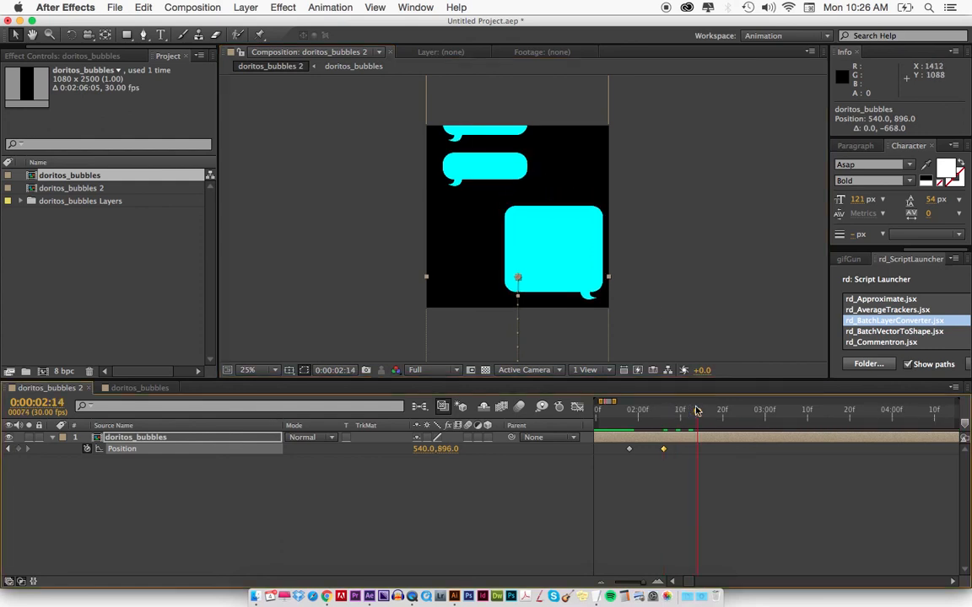
key("KP_0")
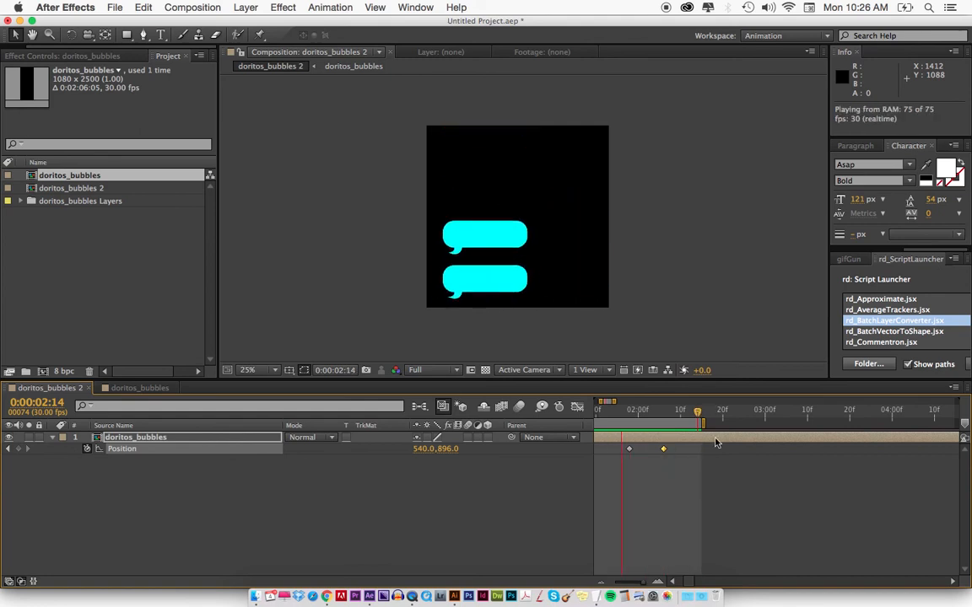
left_click(698, 413)
left_click_drag(698, 415, 778, 425)
Locate bubble layer 4's first keyframes inside doritos_bubbles and add a Position keyframe to the nested layer in doritos_bubbles 2 at 0:00:03:11.
left_click(139, 389)
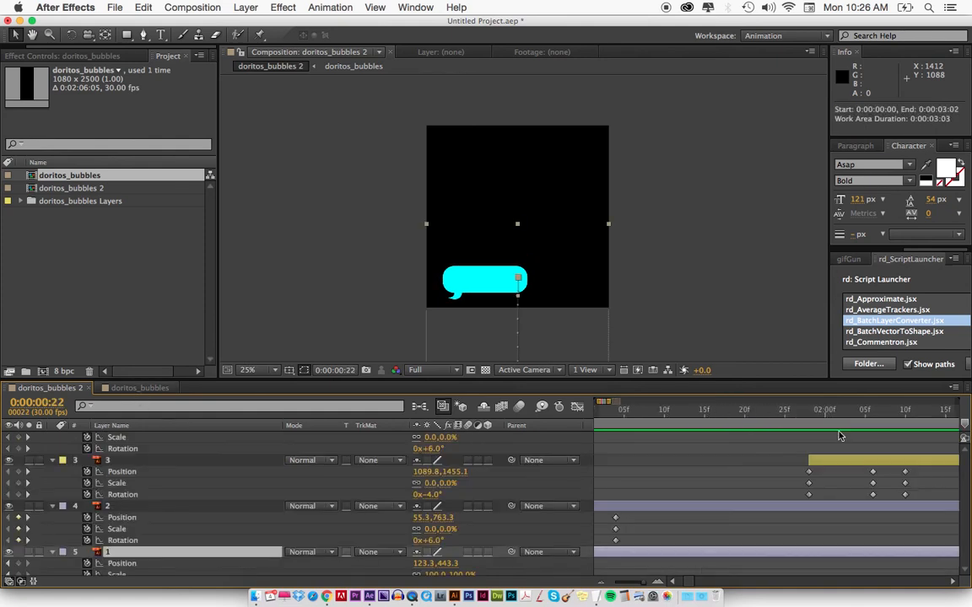
left_click_drag(619, 403, 660, 406)
left_click(631, 412)
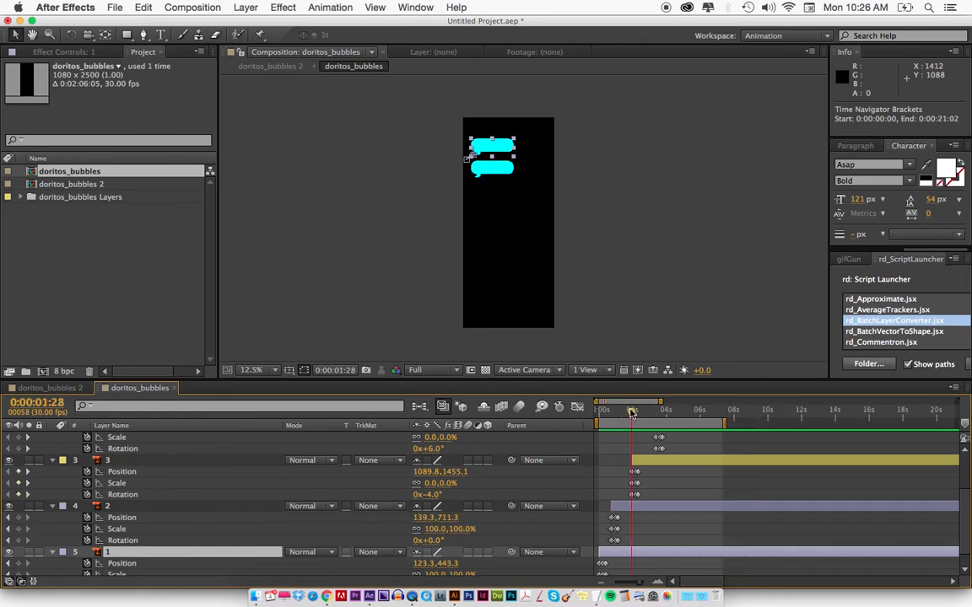
left_click(66, 389)
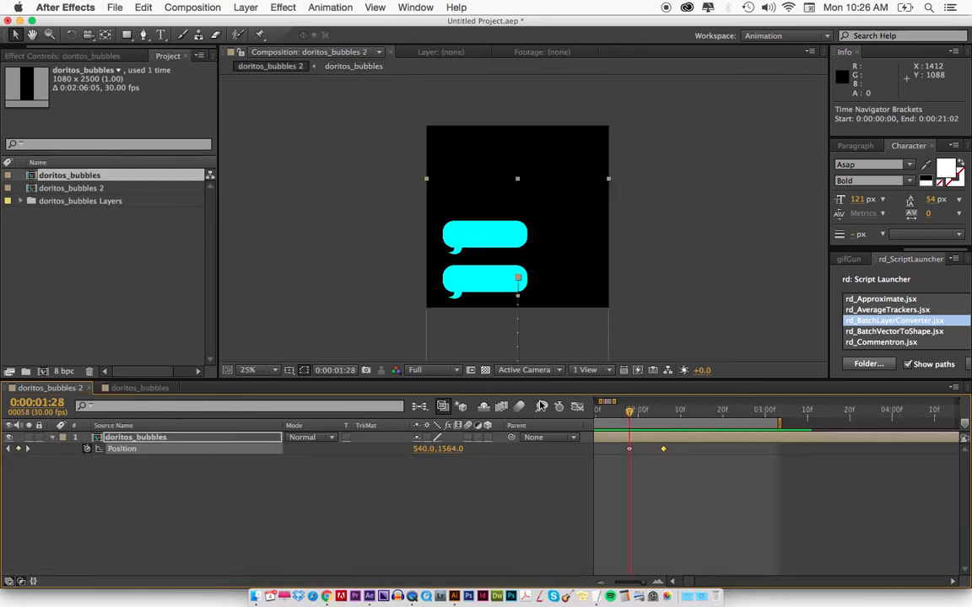
key("equal")
key("equal")
left_click_drag(647, 412, 693, 411)
double_click(689, 439)
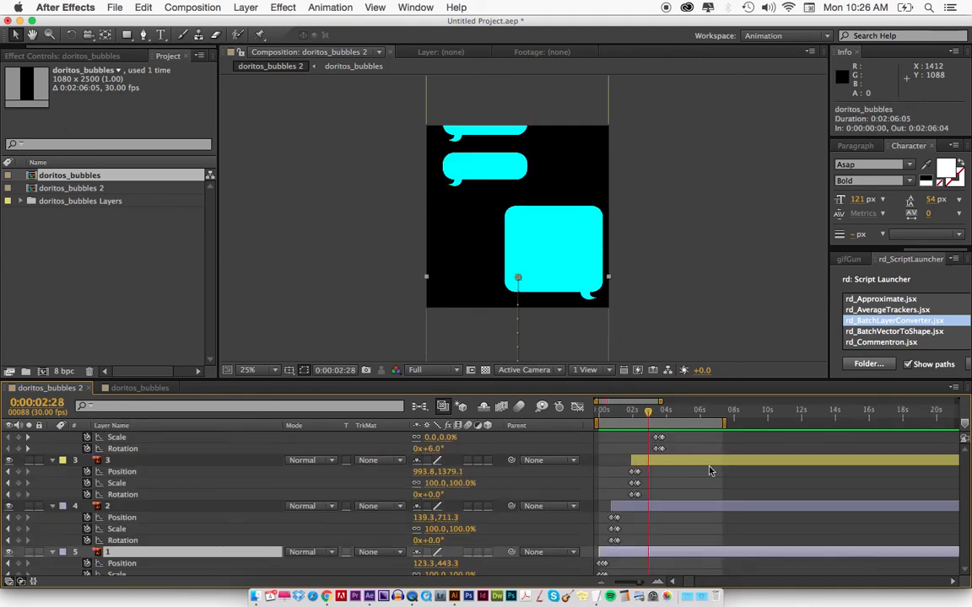
scroll(668, 452, "up", 5)
left_click_drag(651, 414, 655, 413)
left_click(47, 388)
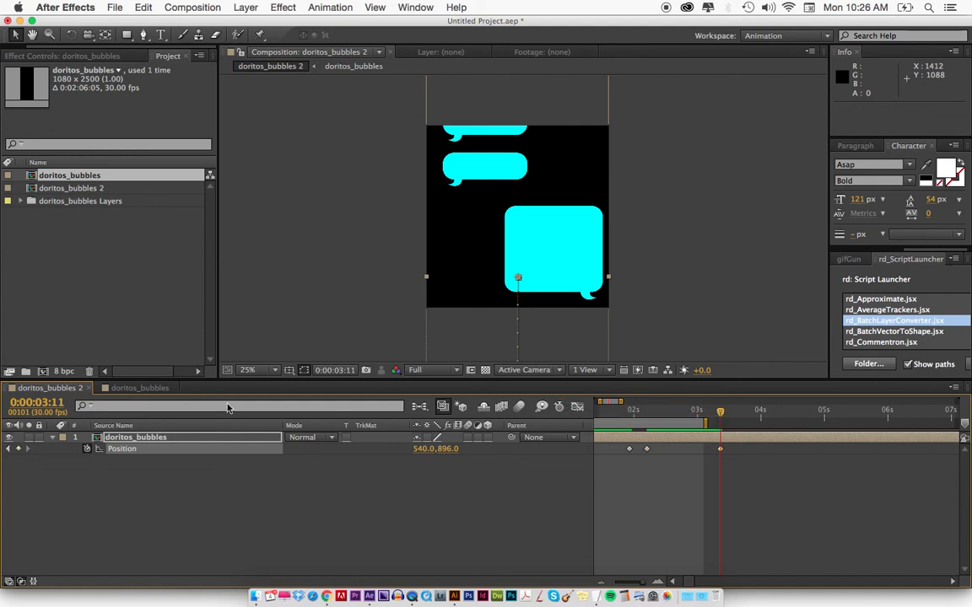
At bubble layer 4's second keyframes, 0:00:03:19, move the nested layer straight up to position 540, 632 in doritos_bubbles 2.
left_click(156, 389)
key("equal")
key("equal")
key("equal")
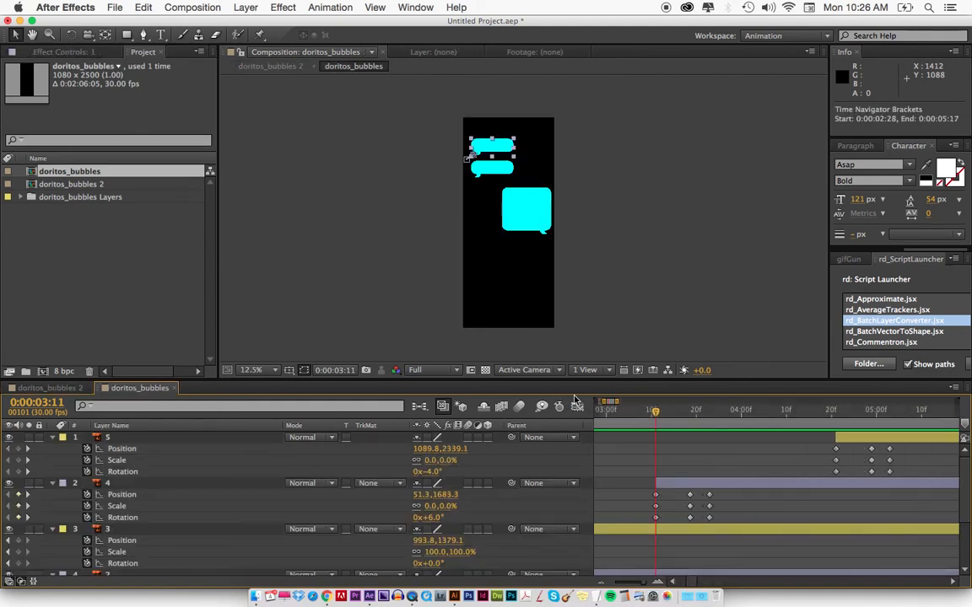
left_click_drag(660, 411, 690, 419)
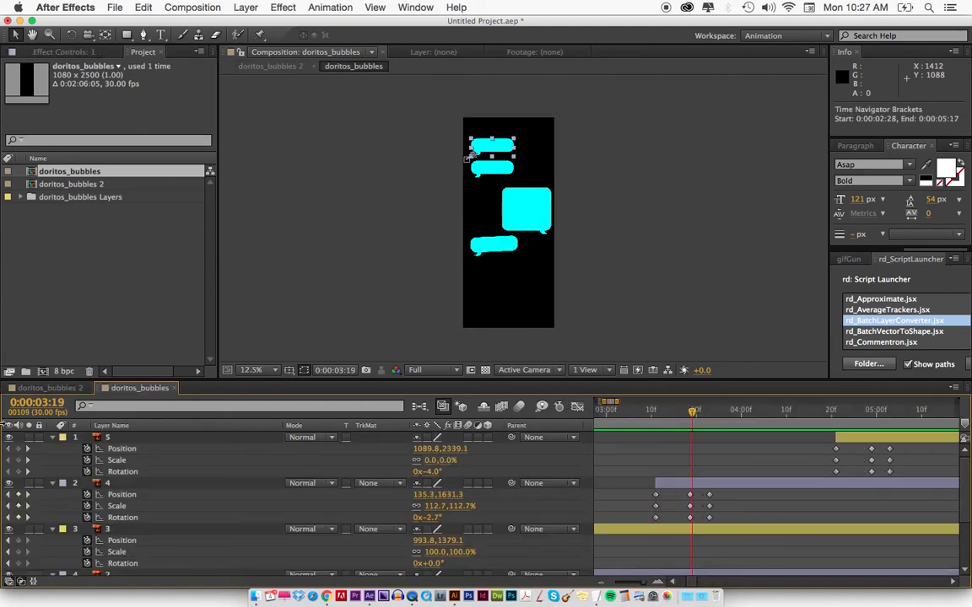
left_click(59, 389)
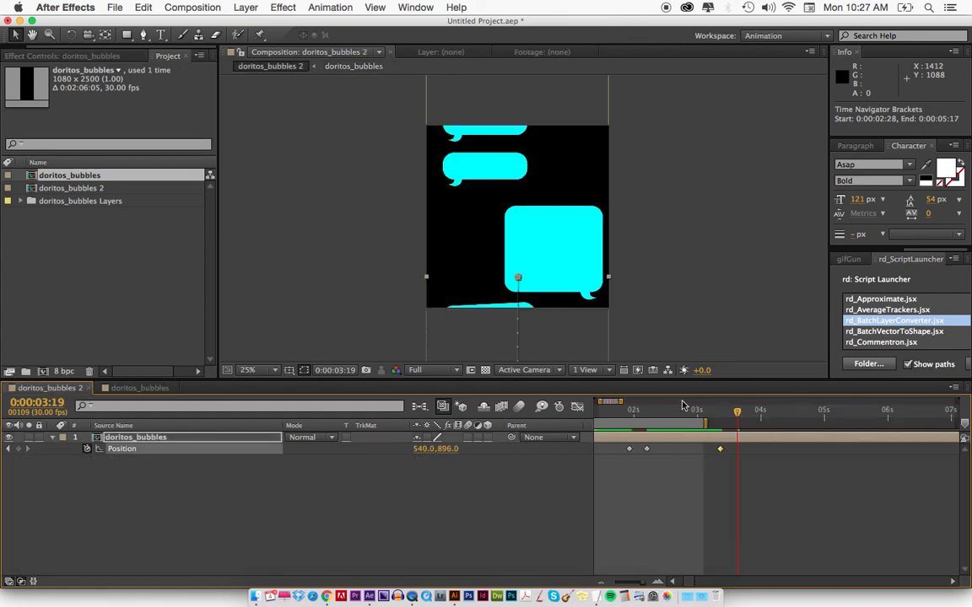
left_click_drag(562, 319, 564, 277)
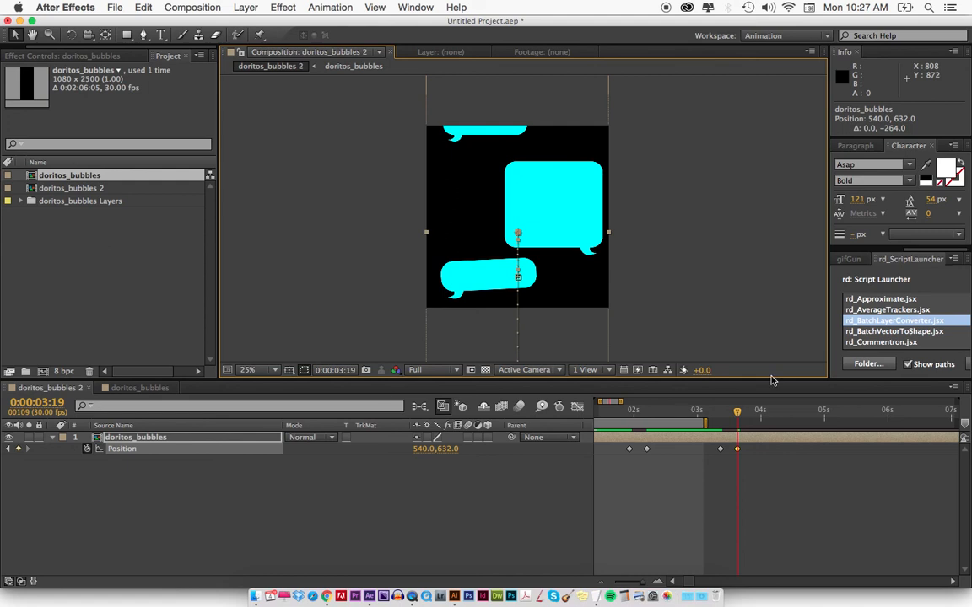
Locate bubble layer 5's first keyframes inside doritos_bubbles and add a Position keyframe to the nested layer in doritos_bubbles 2 at 0:00:04:21.
key("minus")
key("minus")
left_click(137, 388)
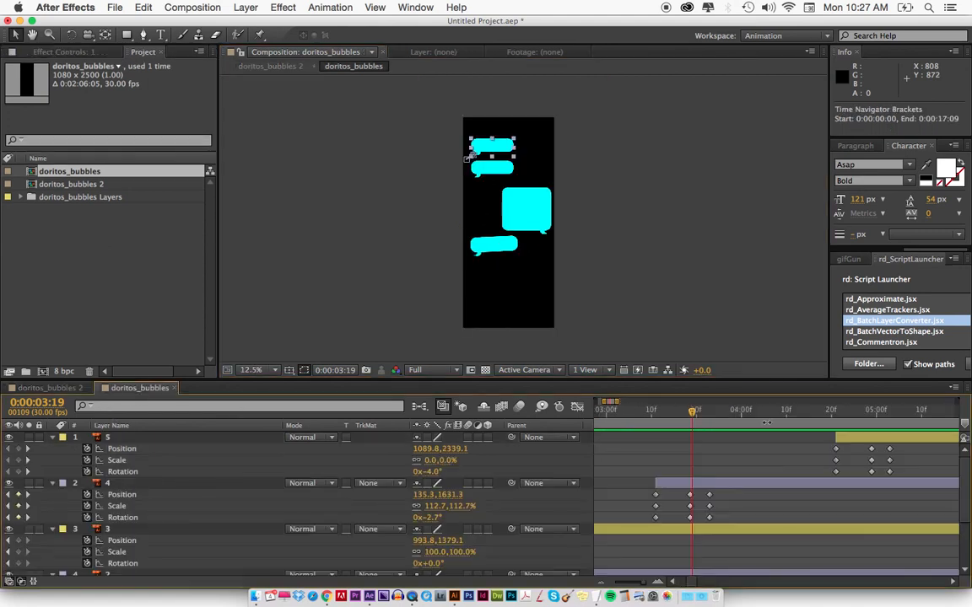
left_click_drag(818, 409, 842, 411)
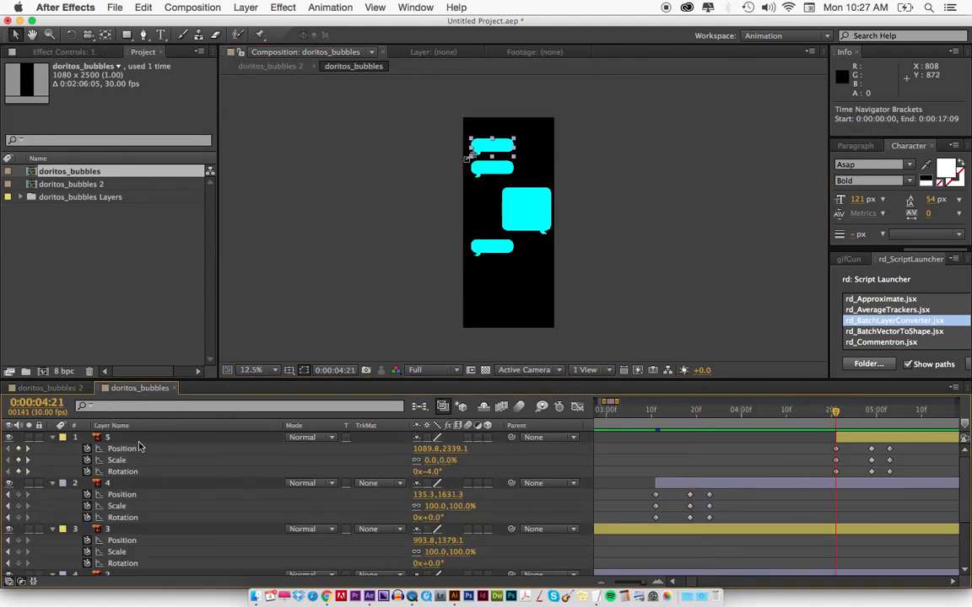
left_click(38, 389)
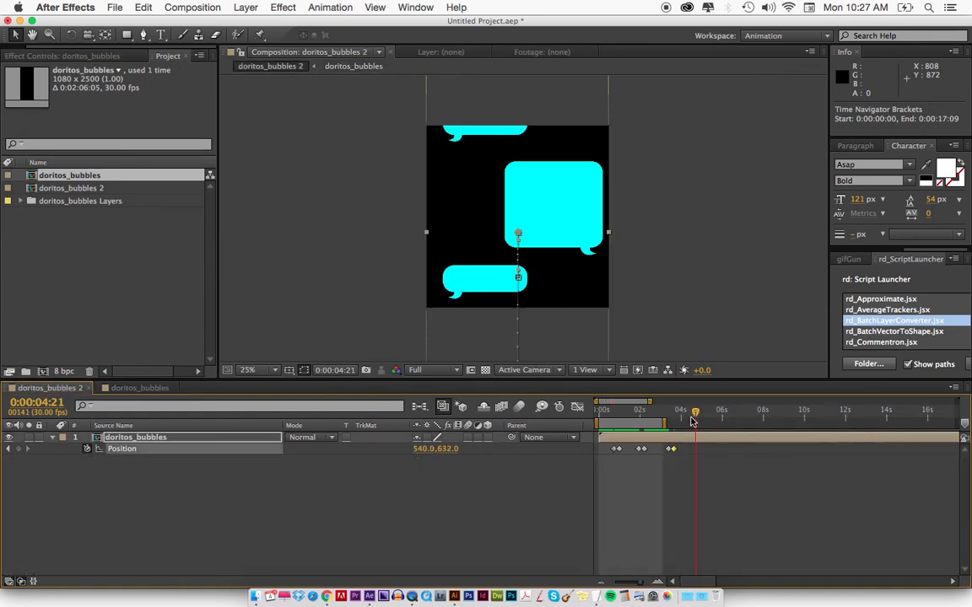
double_click(695, 438)
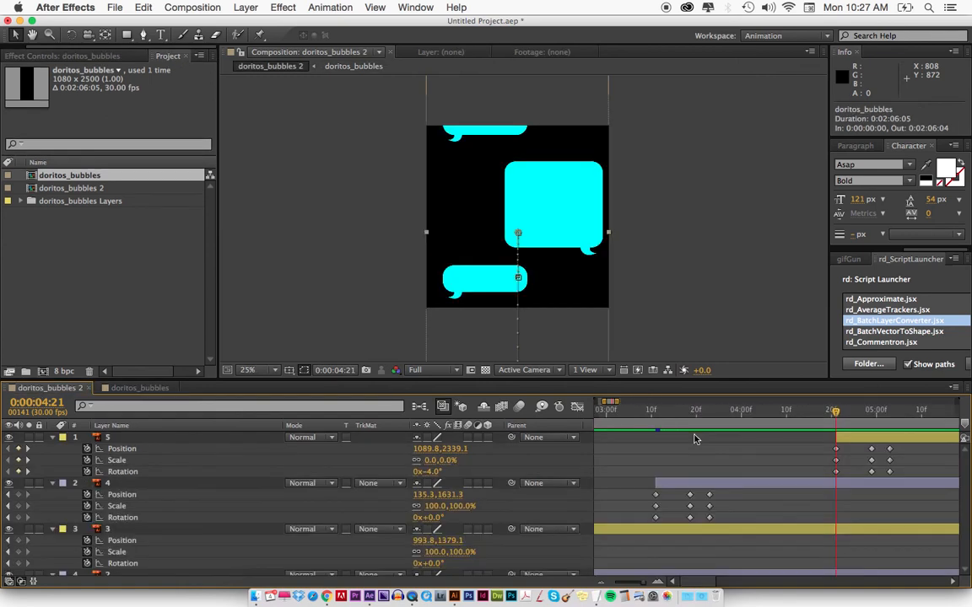
left_click(59, 388)
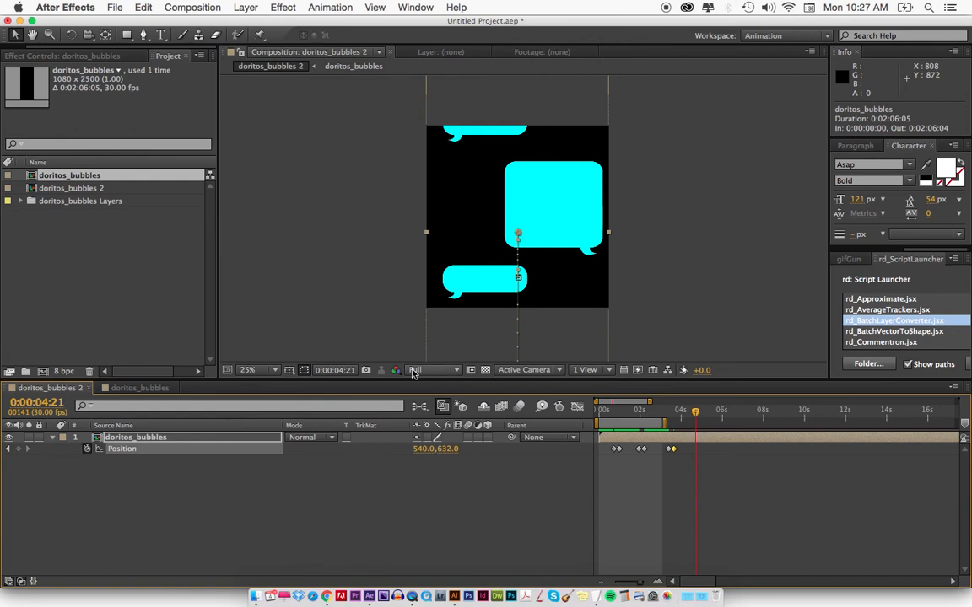
key("alt+shift+p")
At bubble layer 5's second keyframes, 0:00:04:29, move the nested layer straight up to position 540, -16 in doritos_bubbles 2.
left_click(126, 388)
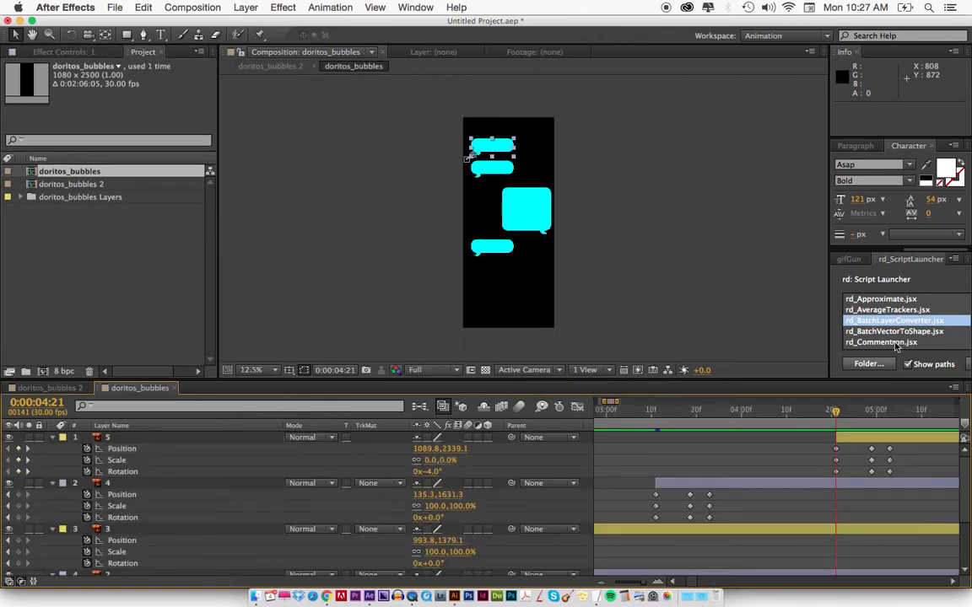
scroll(861, 456, "right", 5)
scroll(816, 409, "down", 2)
scroll(816, 409, "left", 2)
left_click_drag(821, 411, 851, 412)
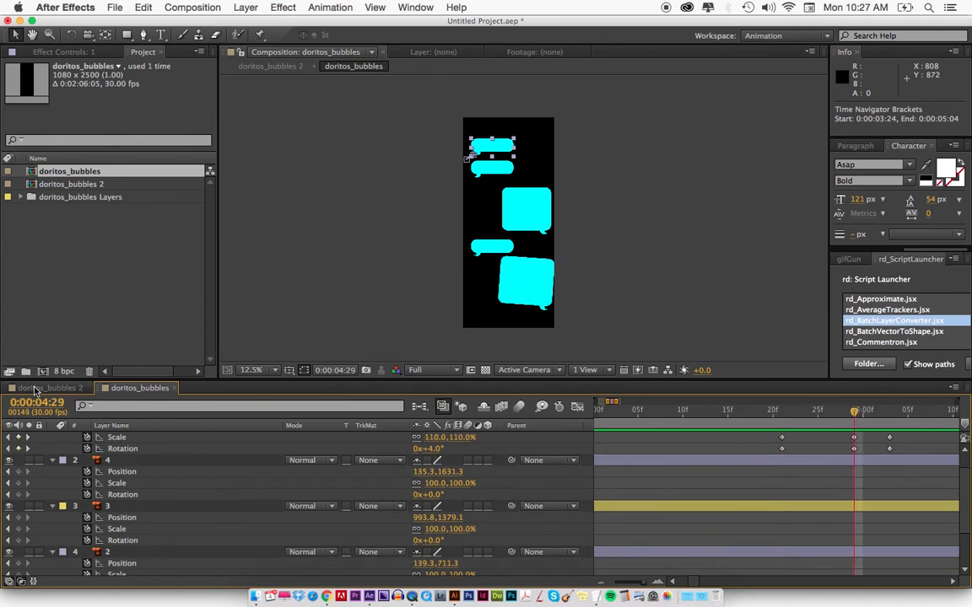
left_click(25, 391)
key("equal")
key("equal")
key("equal")
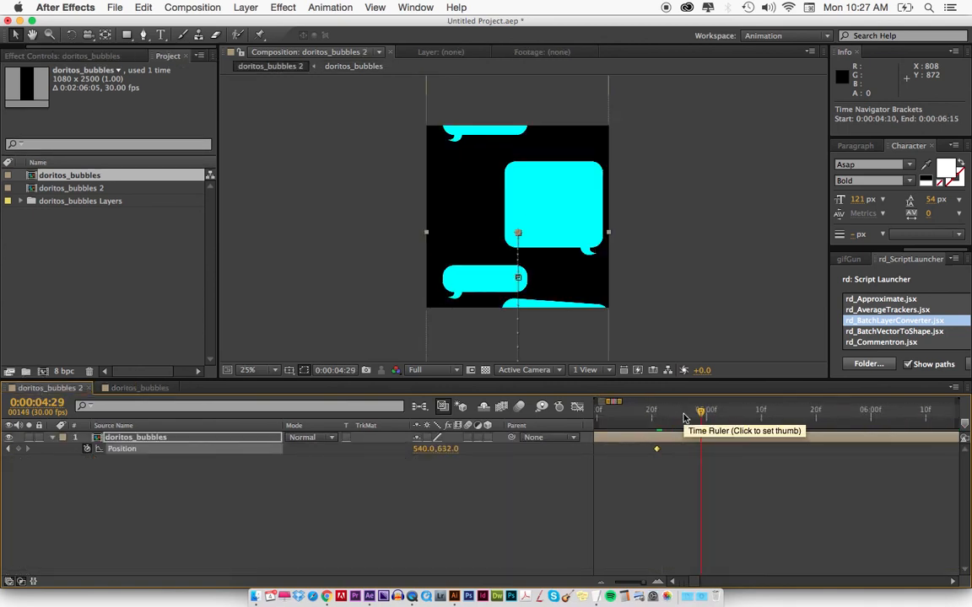
left_click_drag(580, 265, 570, 167)
End the work area at 0:00:06:15 and preview the full five-bubble scrolling animation.
key("minus")
key("minus")
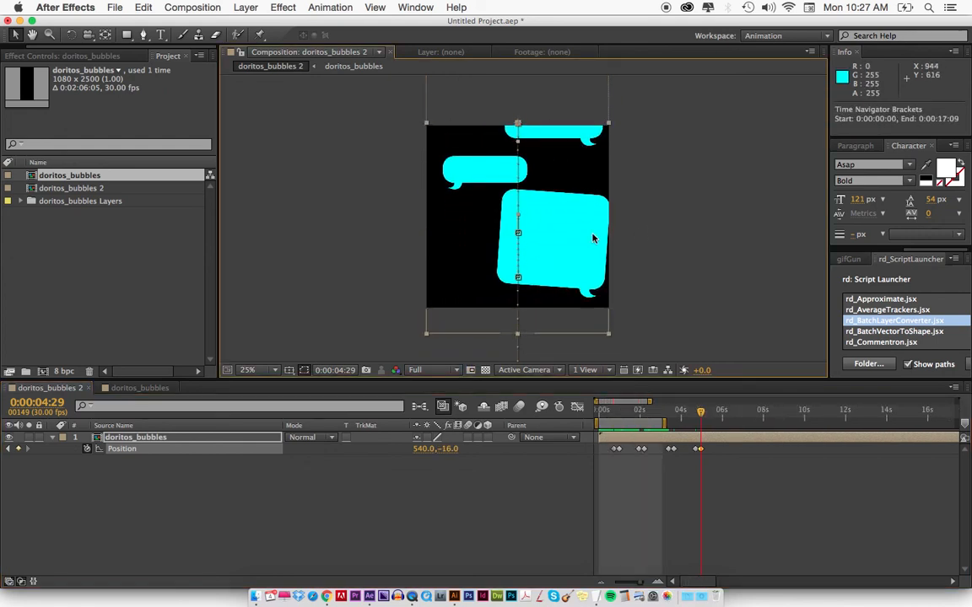
left_click(728, 410)
left_click_drag(727, 413, 732, 414)
key("n")
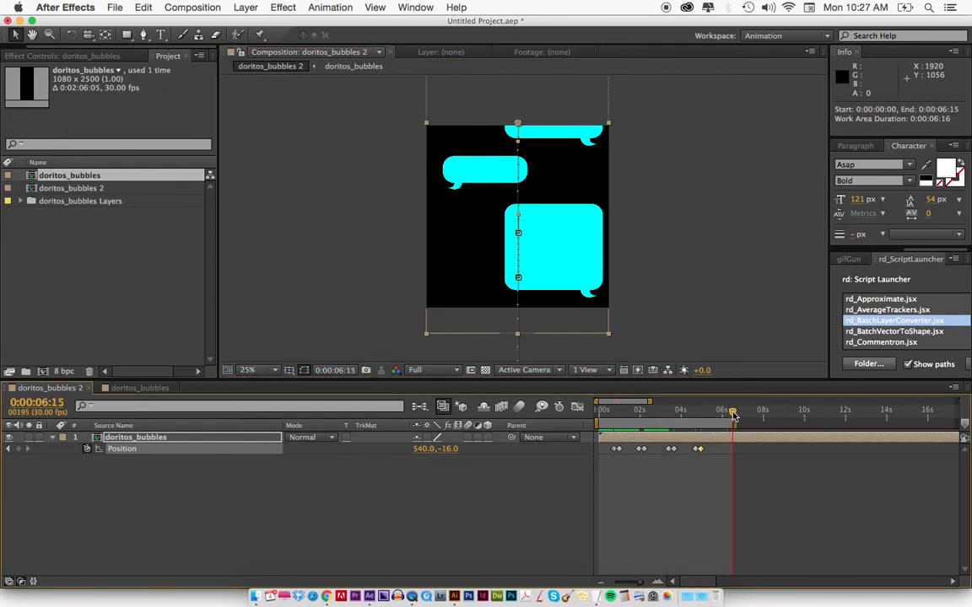
key("KP_0")
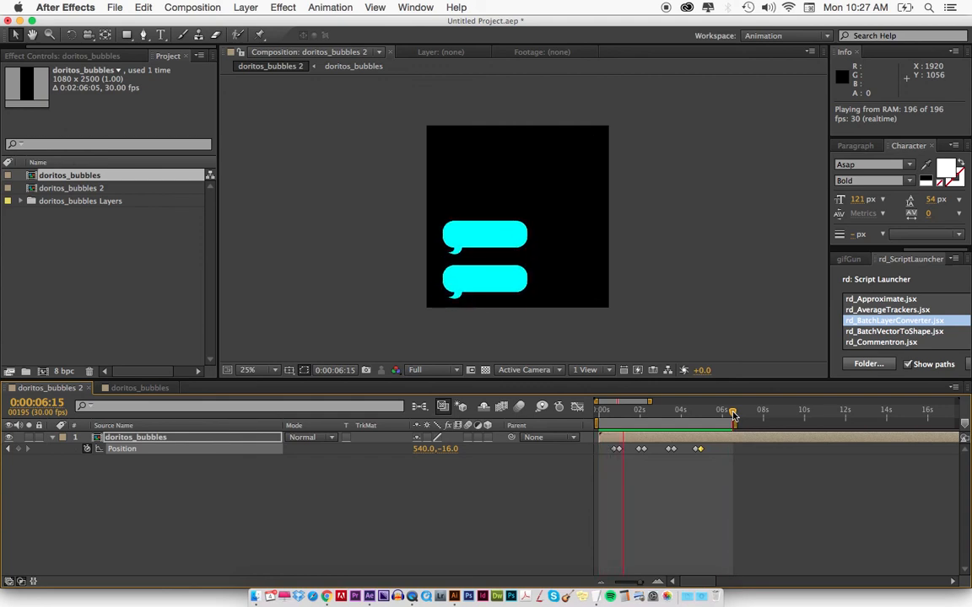
key("space")
Add a 1080 x 1080 px white solid beneath the nested doritos_bubbles layer as a background and preview the animation.
key("super+Tab")
left_click(678, 489)
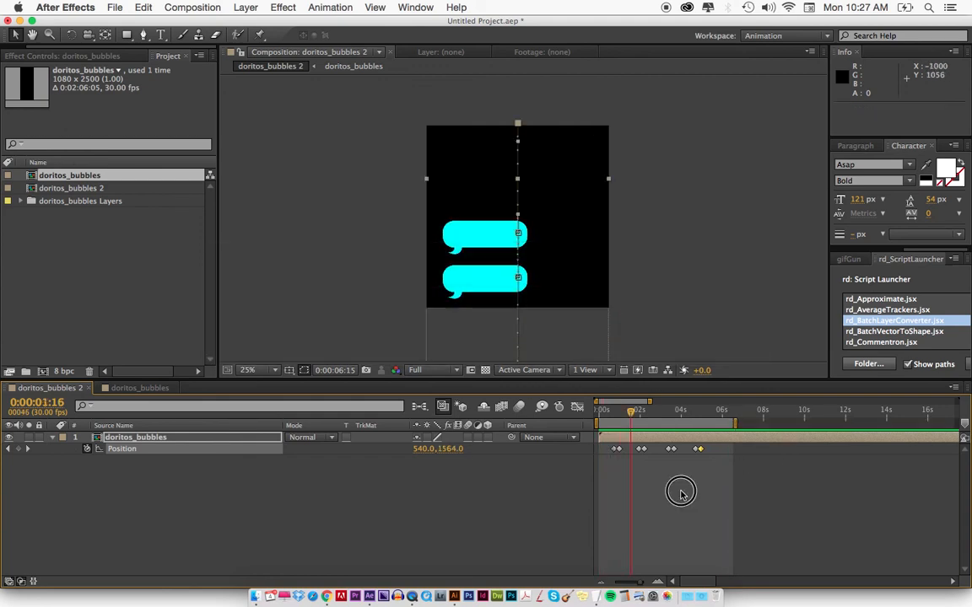
key("super+y")
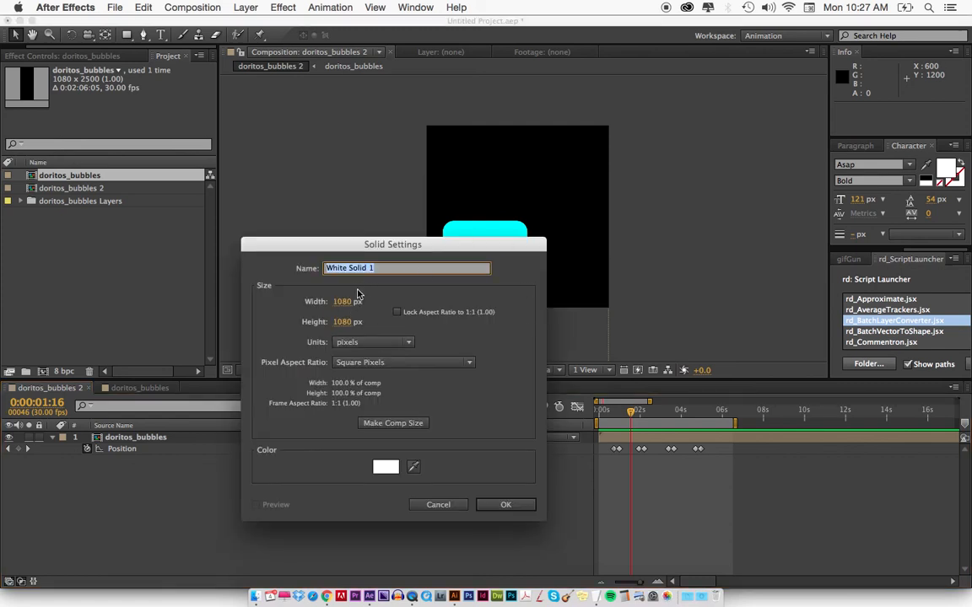
left_click(506, 505)
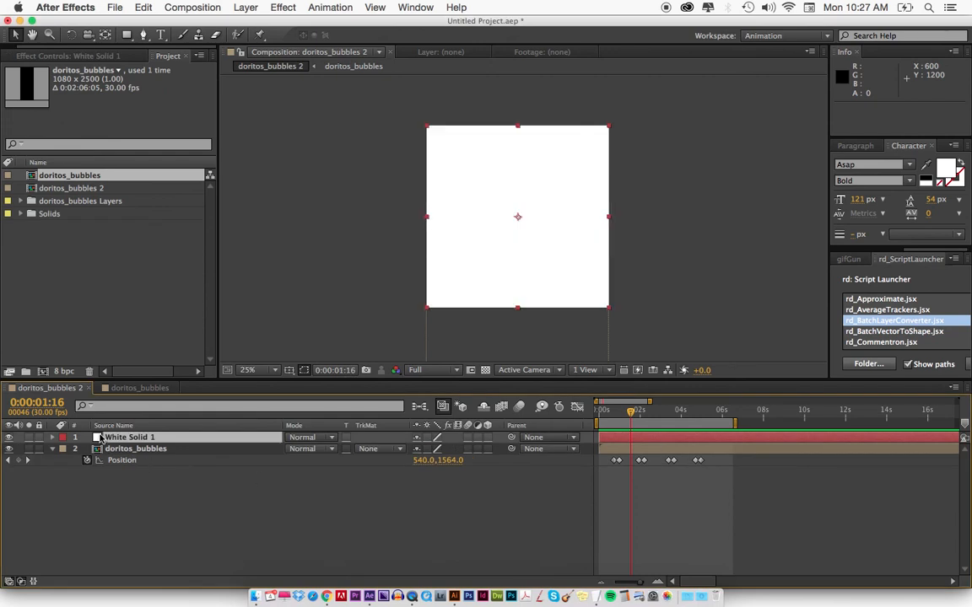
left_click_drag(150, 437, 147, 466)
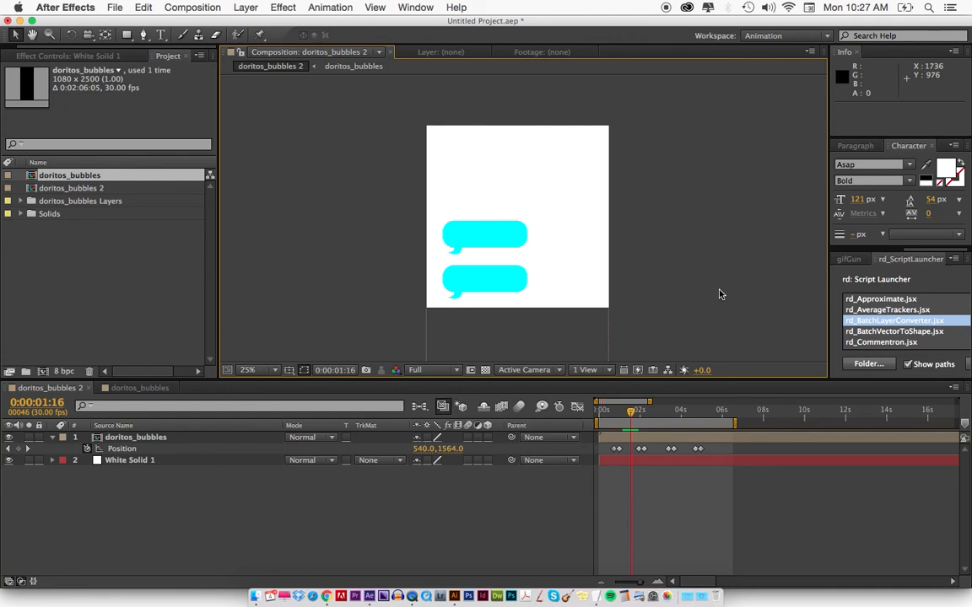
key("space")
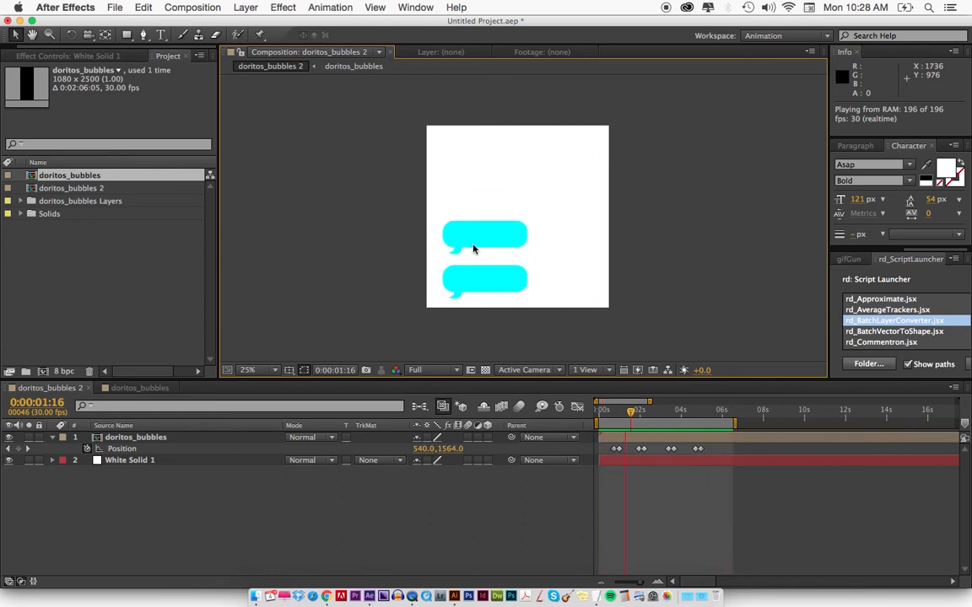
Check the bubble layers' timing in doritos_bubbles and the matching nested-layer Position keyframes in doritos_bubbles 2 around 0:00:04:07.
key("space")
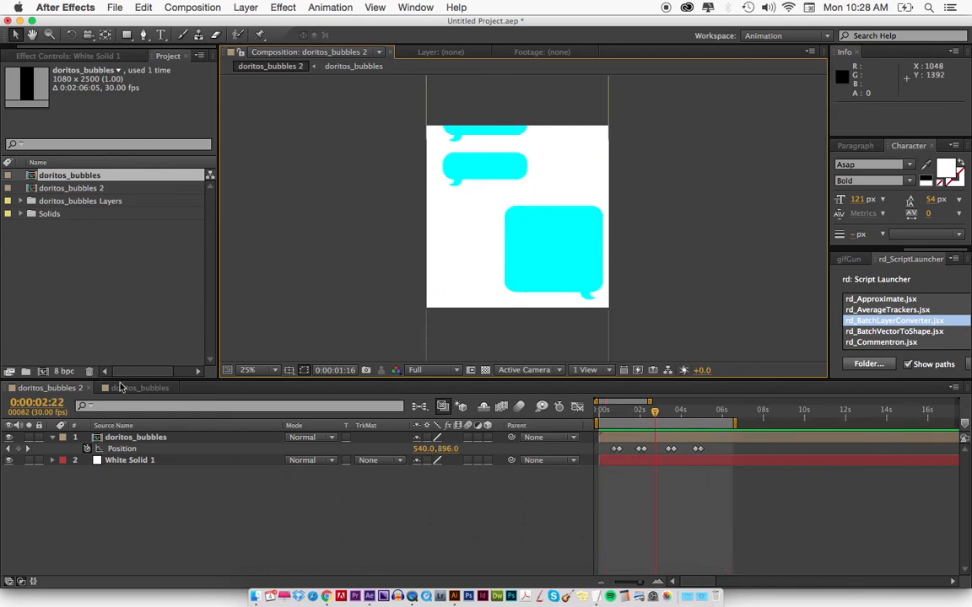
left_click(126, 388)
key("minus")
key("minus")
key("minus")
key("minus")
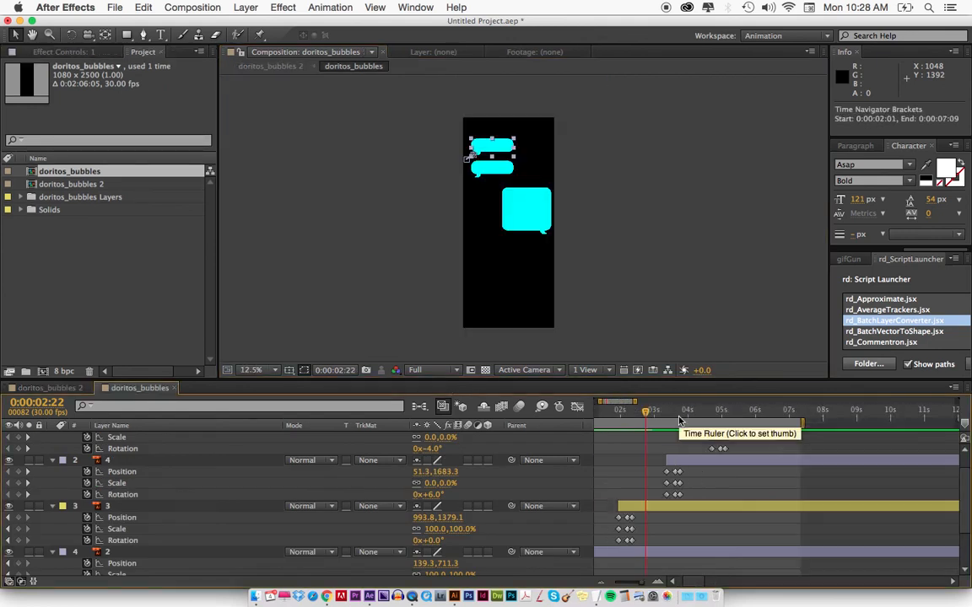
left_click(606, 415)
left_click_drag(606, 415, 669, 413)
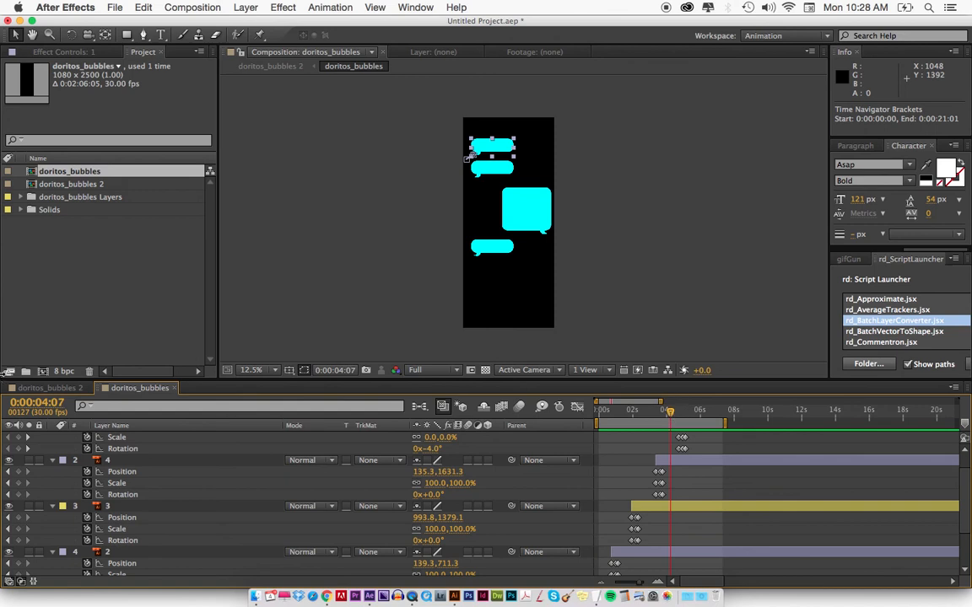
left_click(32, 391)
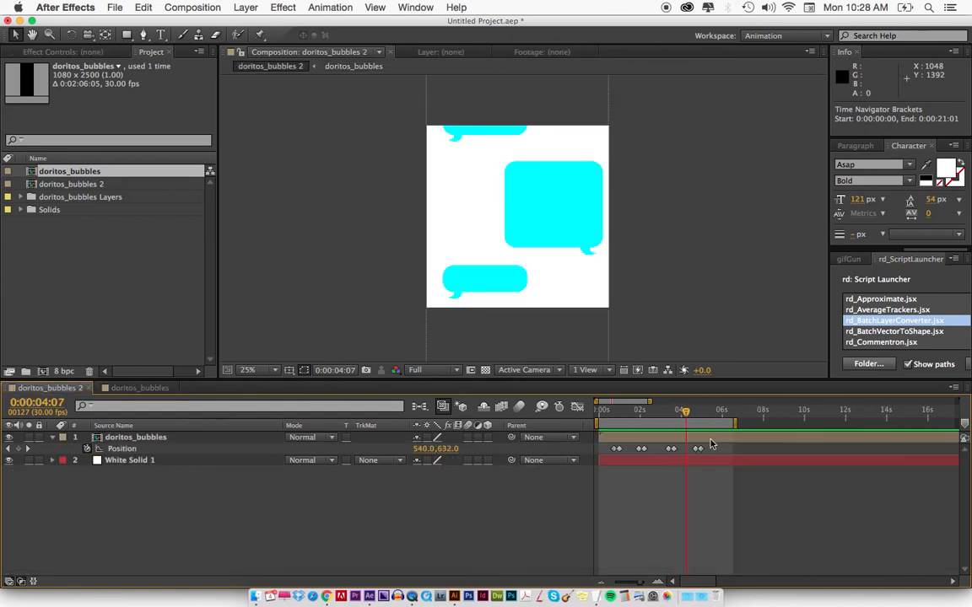
left_click(649, 441)
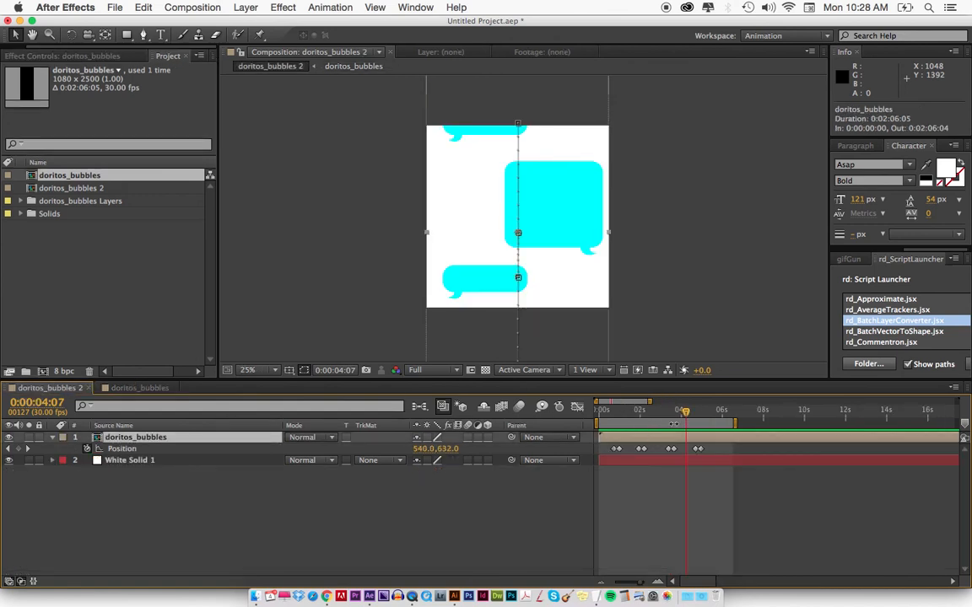
Inside doritos_bubbles, shift bubble layer 5 with its keyframes later in time so it starts at 0:00:05:27.
double_click(672, 440)
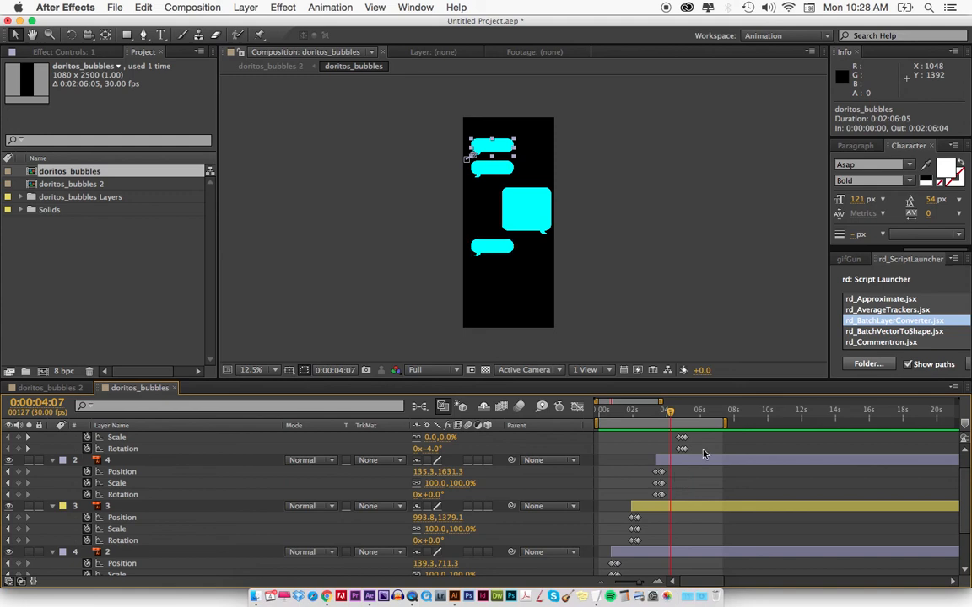
scroll(696, 473, "up", 3)
left_click_drag(700, 442, 723, 440)
key("equal")
key("equal")
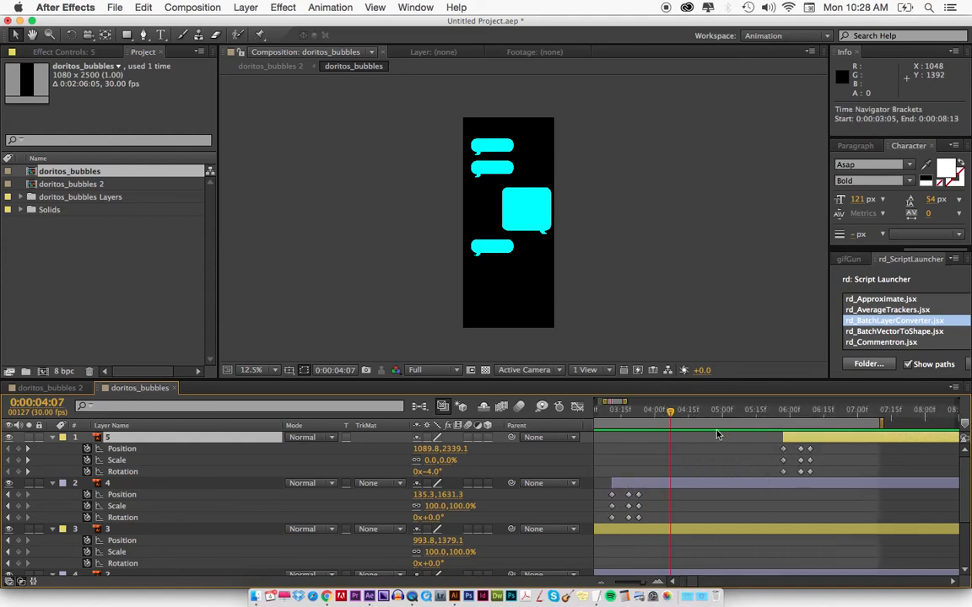
Move the nested layer's last two Position keyframes in doritos_bubbles 2 to start at 0:00:05:27, end the work area at 0:00:07:24 and preview.
left_click_drag(759, 412, 785, 412)
left_click(28, 387)
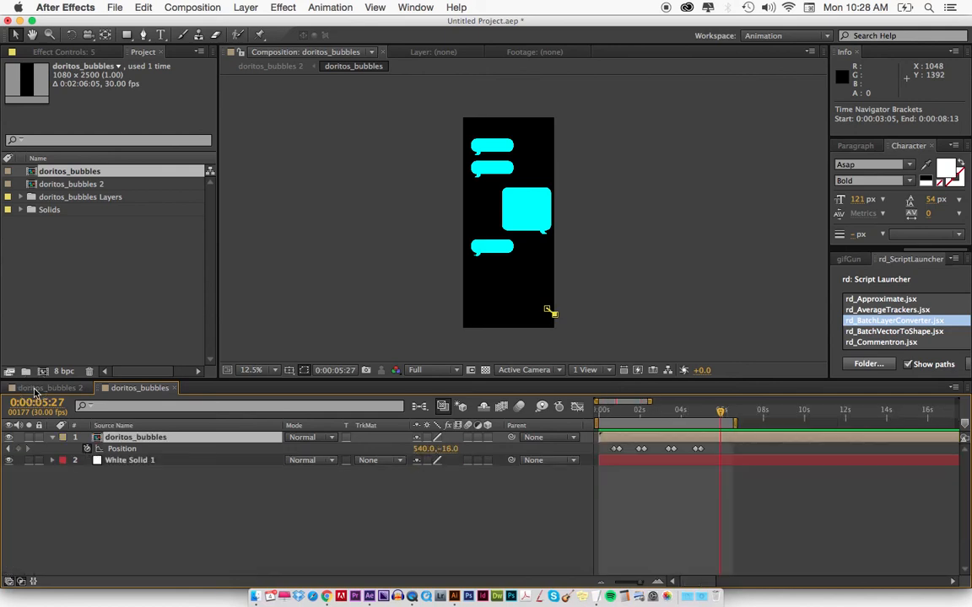
left_click_drag(690, 447, 760, 421)
key("KP_0")
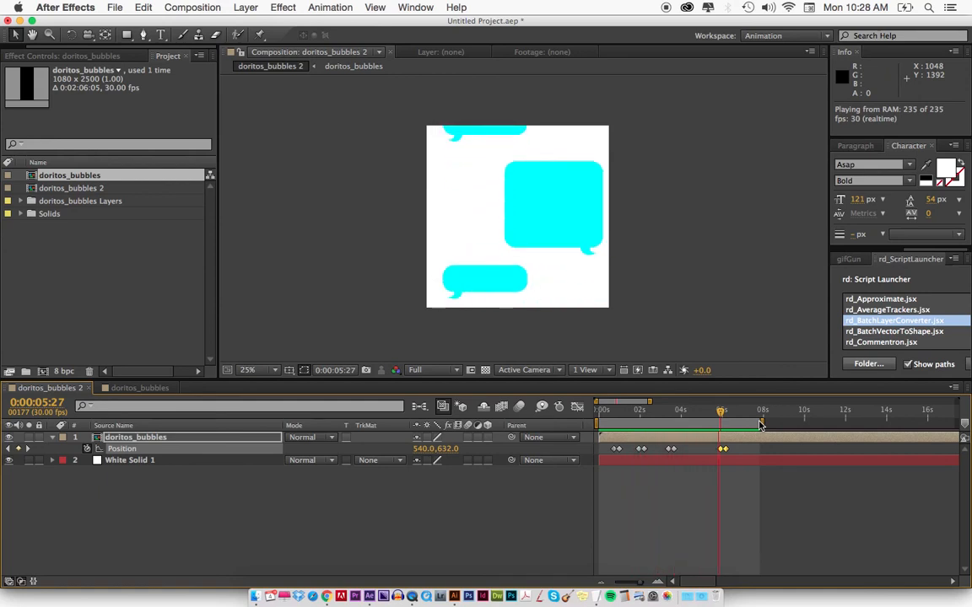
key("space")
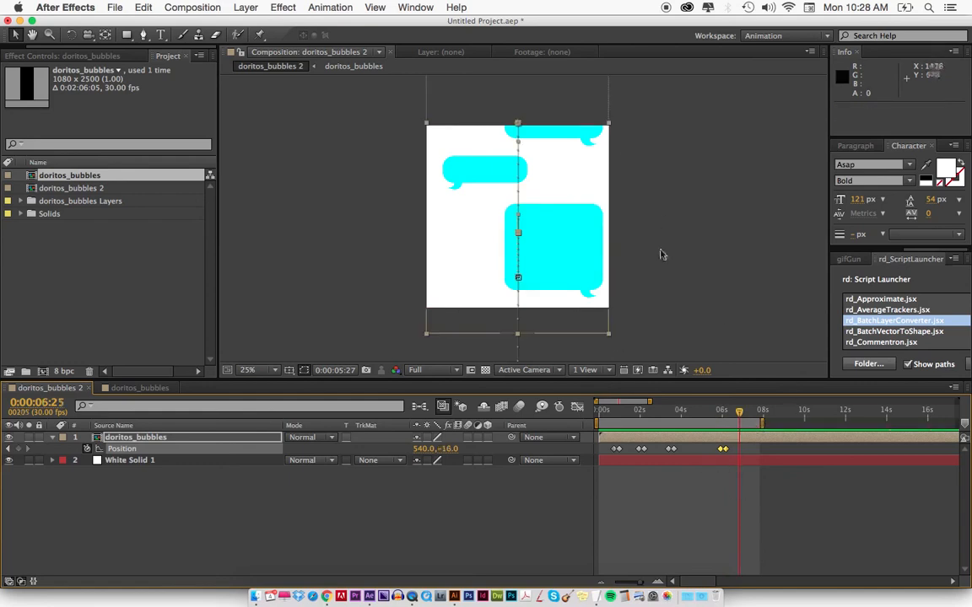
left_click(685, 510)
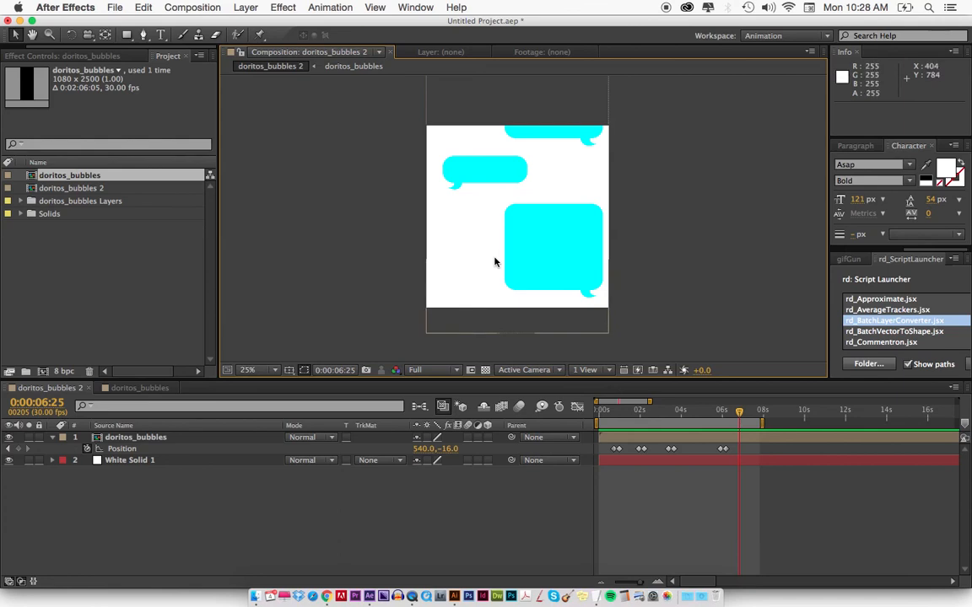
Add a text layer with the contact e-mail address over doritos_bubbles 2 and place it at about position 520, 632.
key("super+t")
left_click(474, 243)
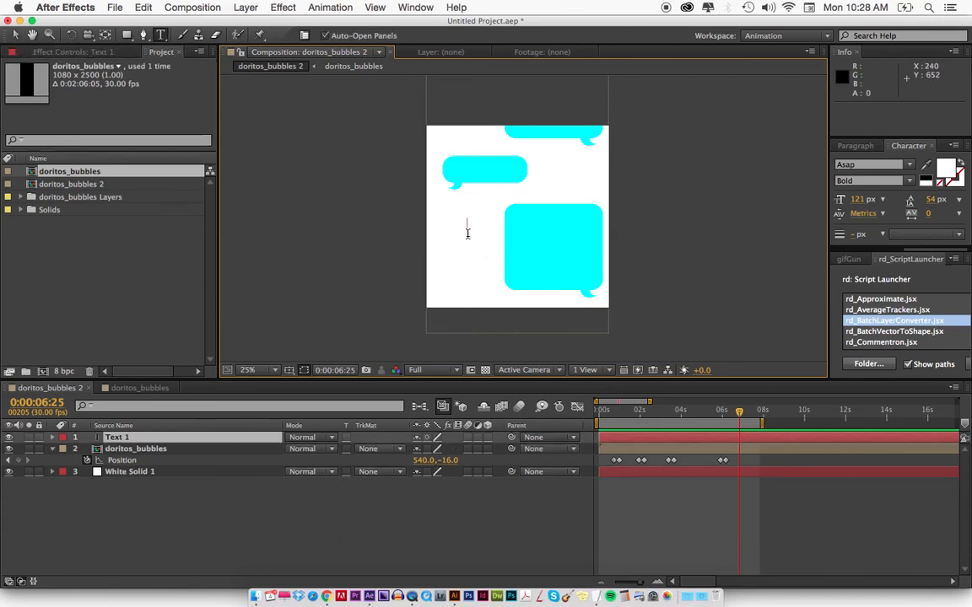
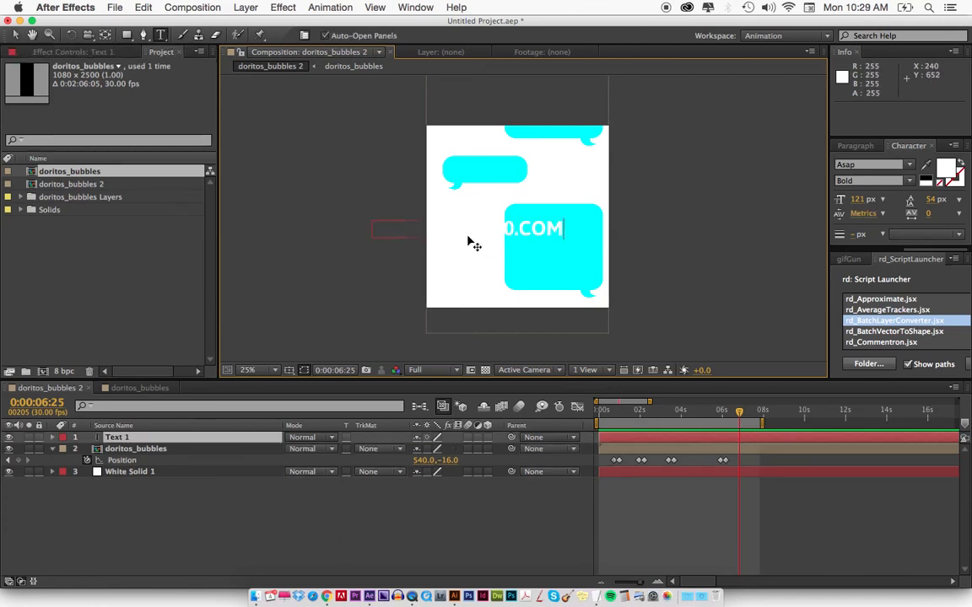
key("super+Return")
left_click(452, 232)
left_click_drag(452, 235, 511, 230)
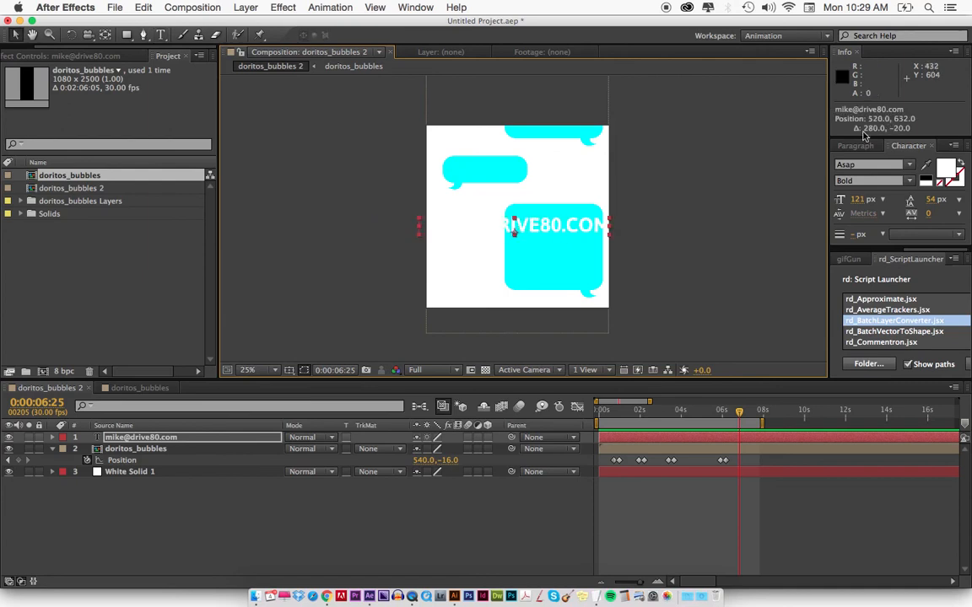
Colour the e-mail text red DF1A1A, reduce its size to 100 px and nudge it slightly upward.
key("v")
left_click(476, 359)
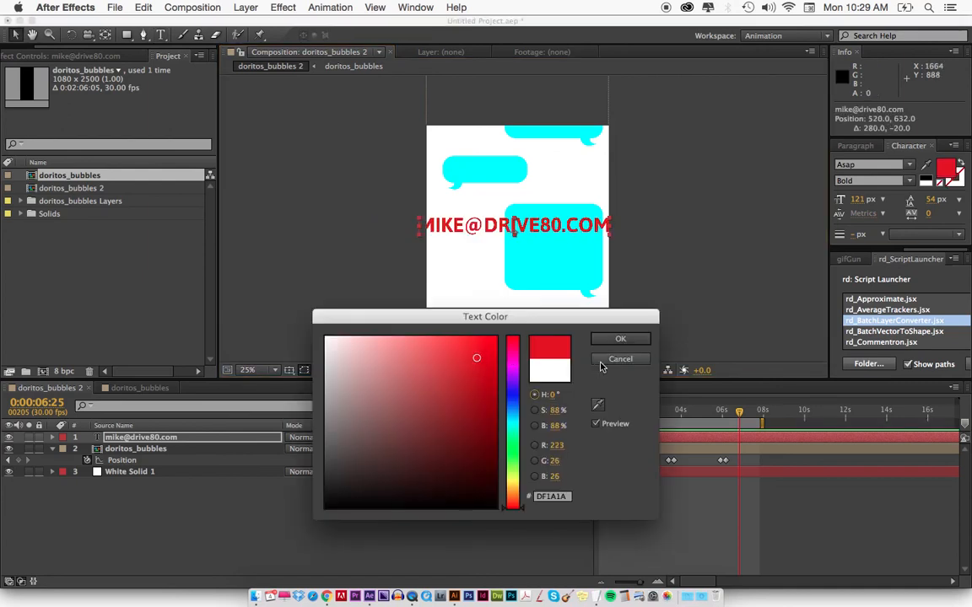
left_click(618, 341)
left_click_drag(845, 199, 840, 202)
left_click_drag(559, 221, 556, 218)
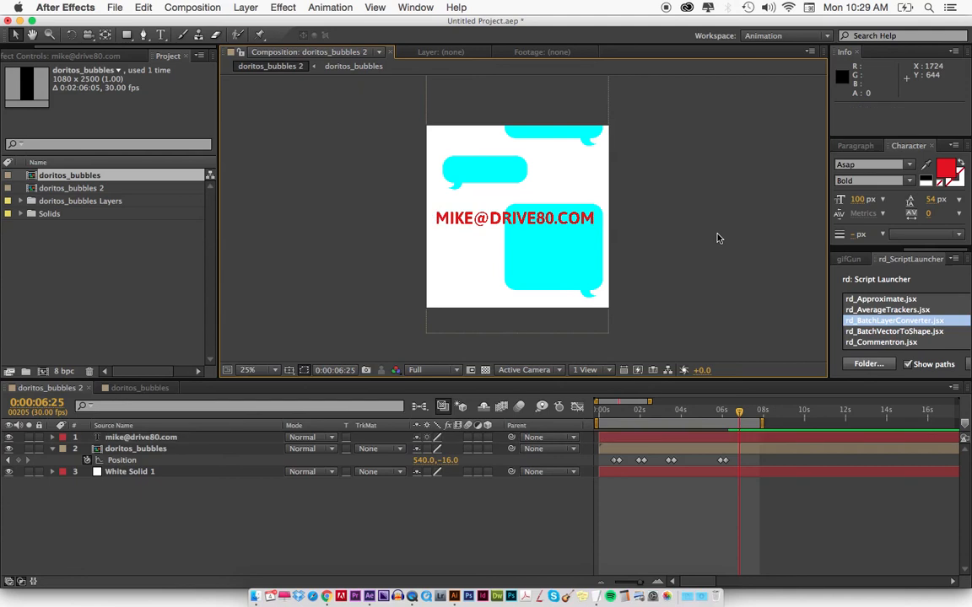
double_click(462, 215)
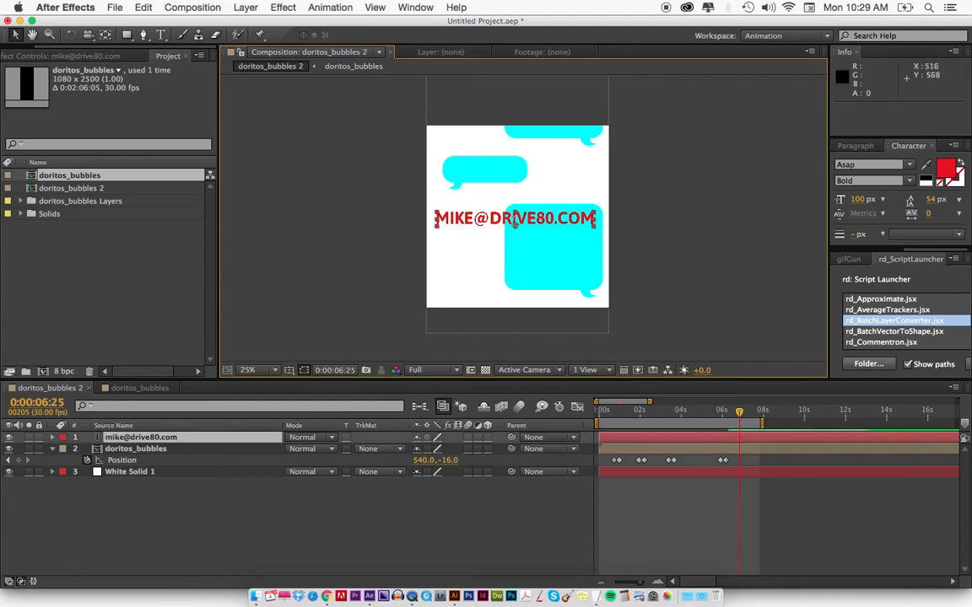
type("V")
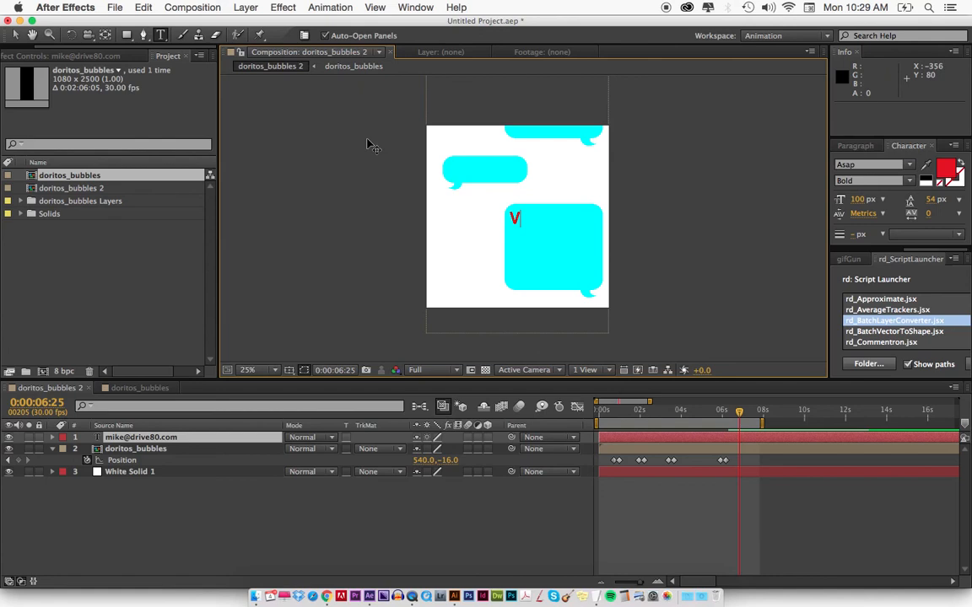
key("super+z")
key("Escape")
key("v")
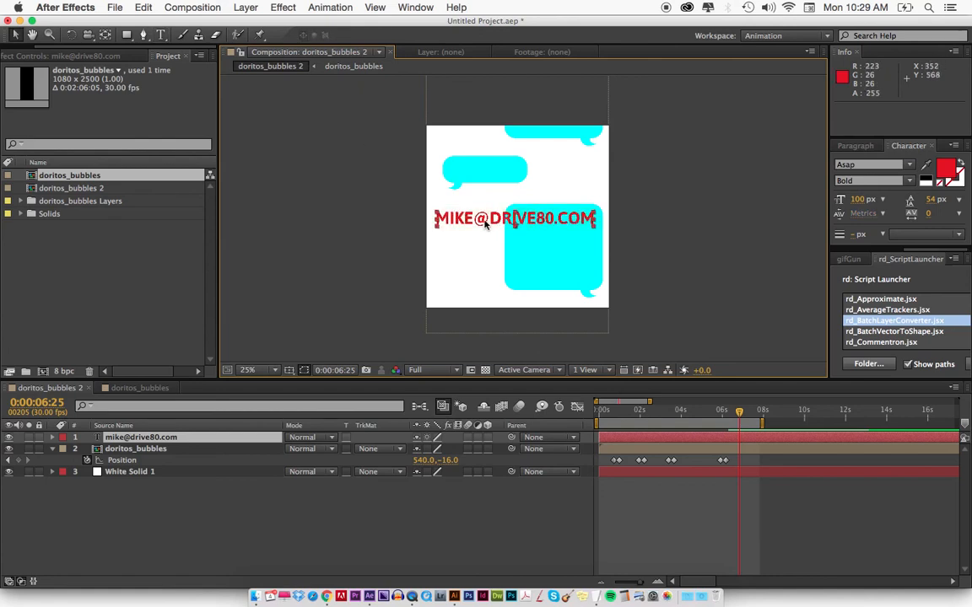
left_click_drag(483, 222, 482, 256)
key("super+z")
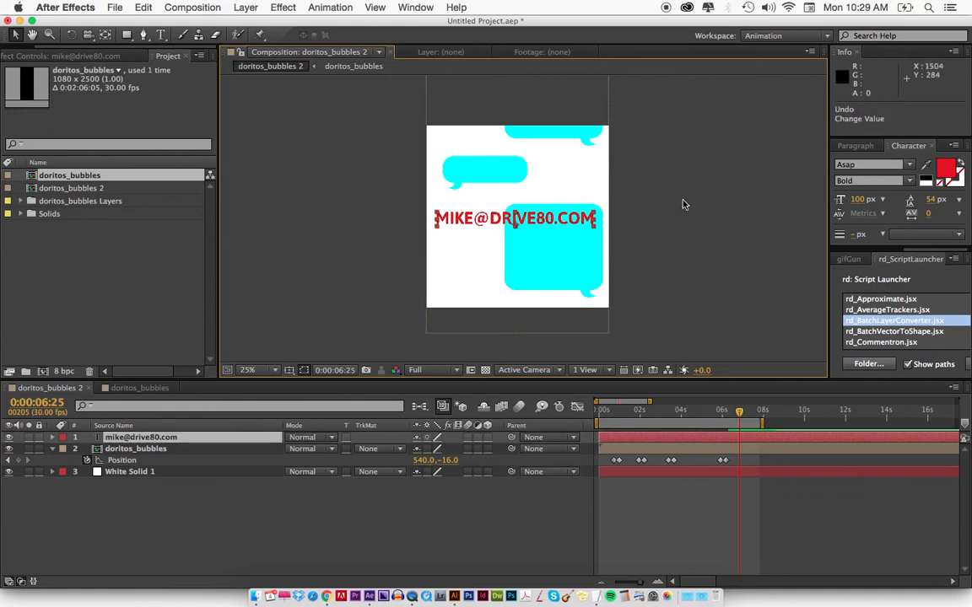
left_click(673, 215)
key("super+t")
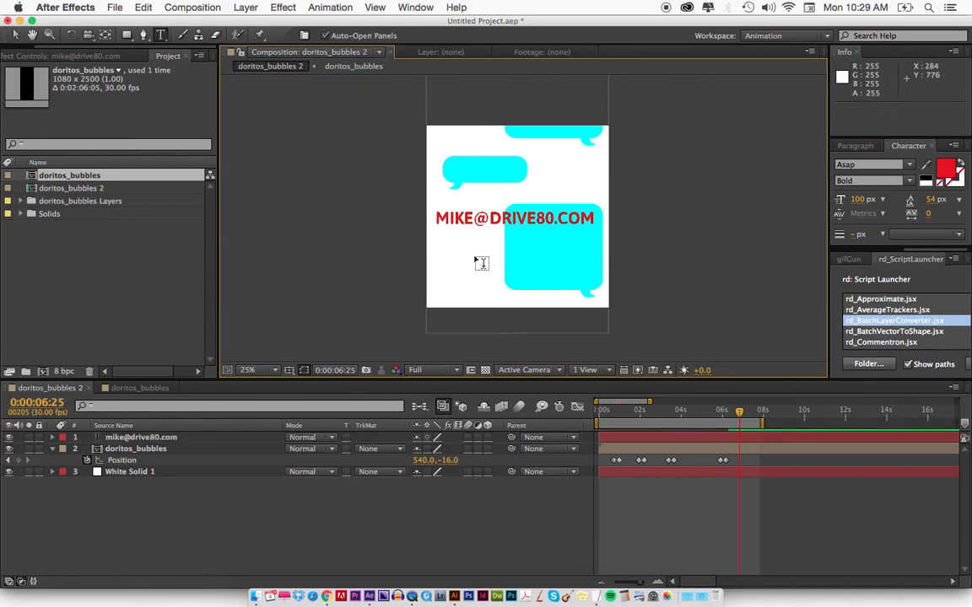
left_click(476, 259)
key("super+z")
key("v")
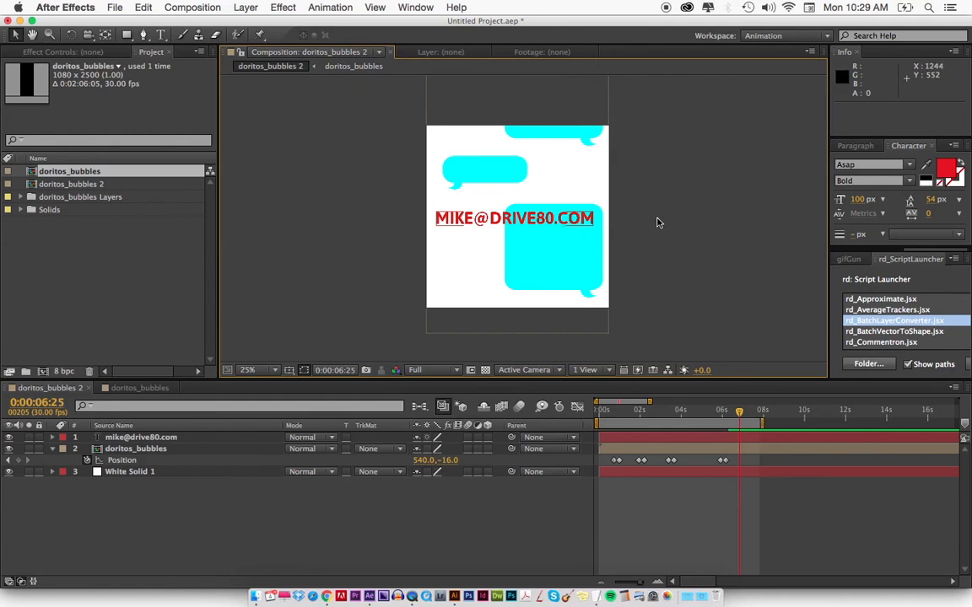